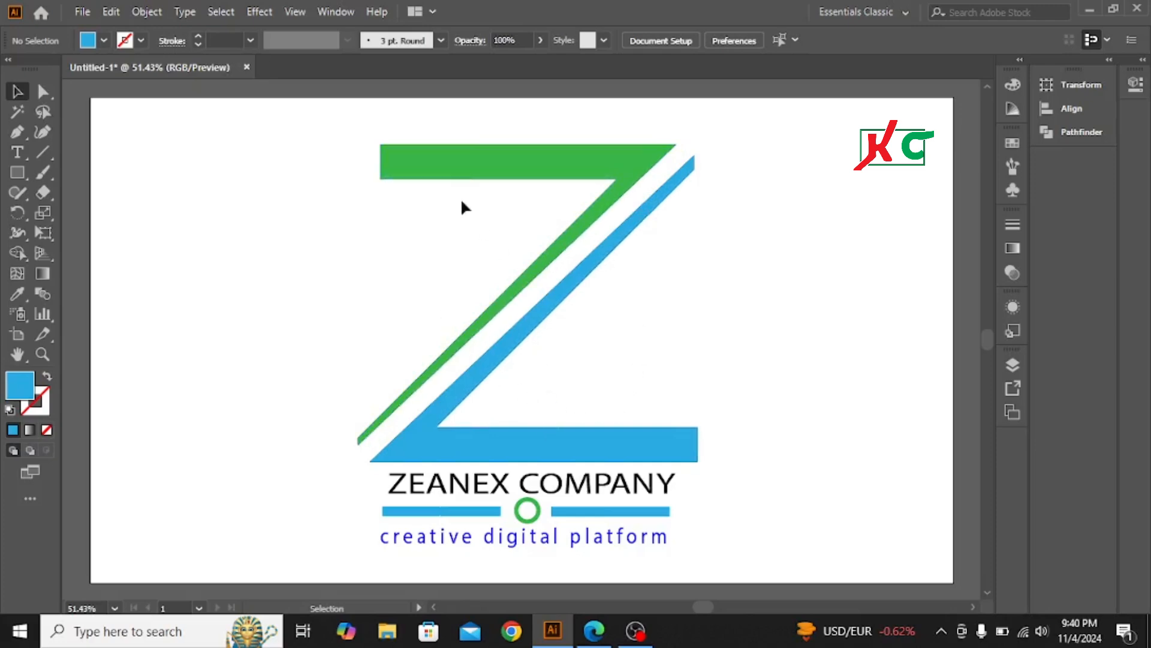
# Marquee-select the whole ZEANEX logo, scale it down and place it in the artboard's top-left corner
pyautogui.moveTo(461, 125); pyautogui.dragTo(717, 548)
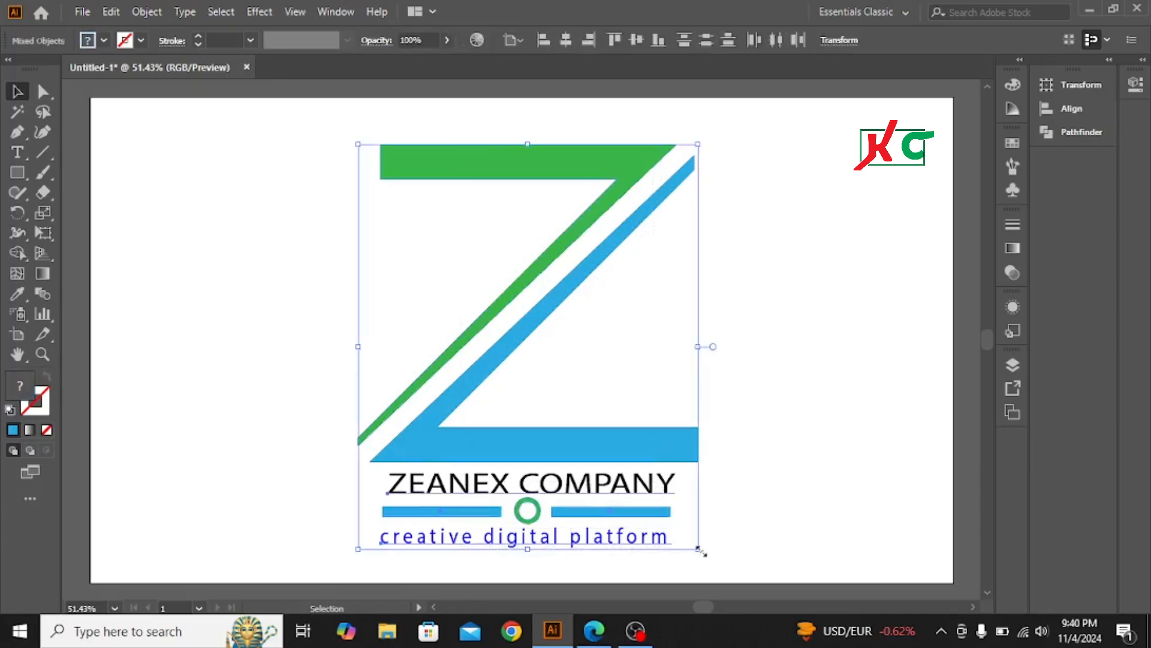
pyautogui.moveTo(700, 550); pyautogui.dragTo(575, 404)
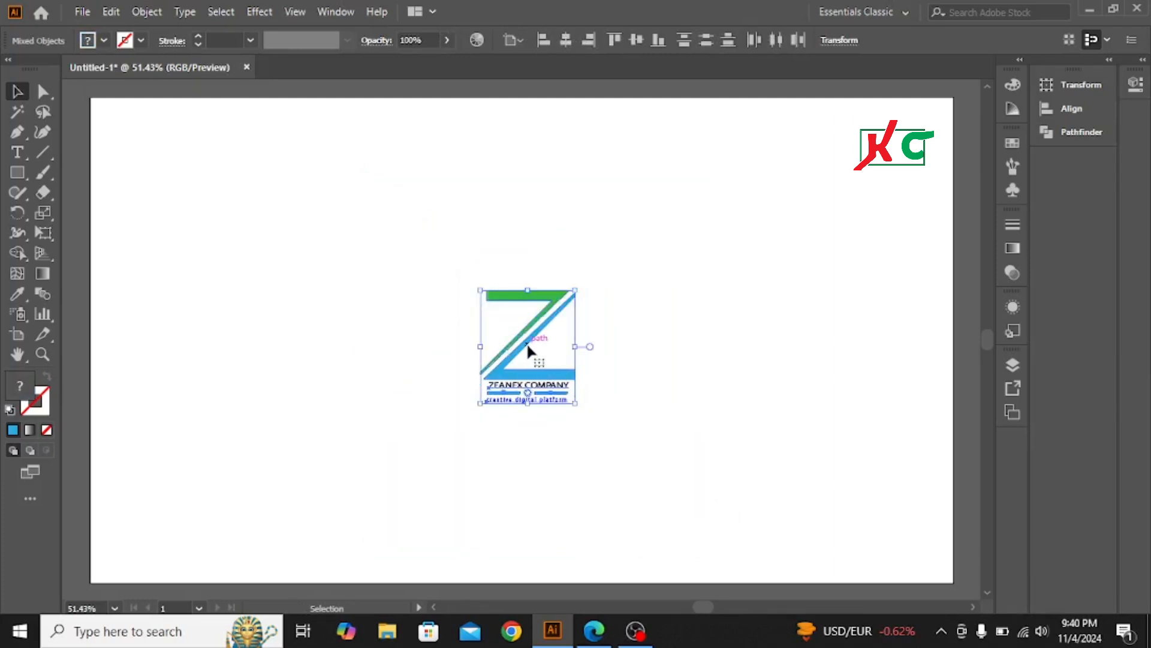
pyautogui.moveTo(527, 344); pyautogui.dragTo(220, 189)
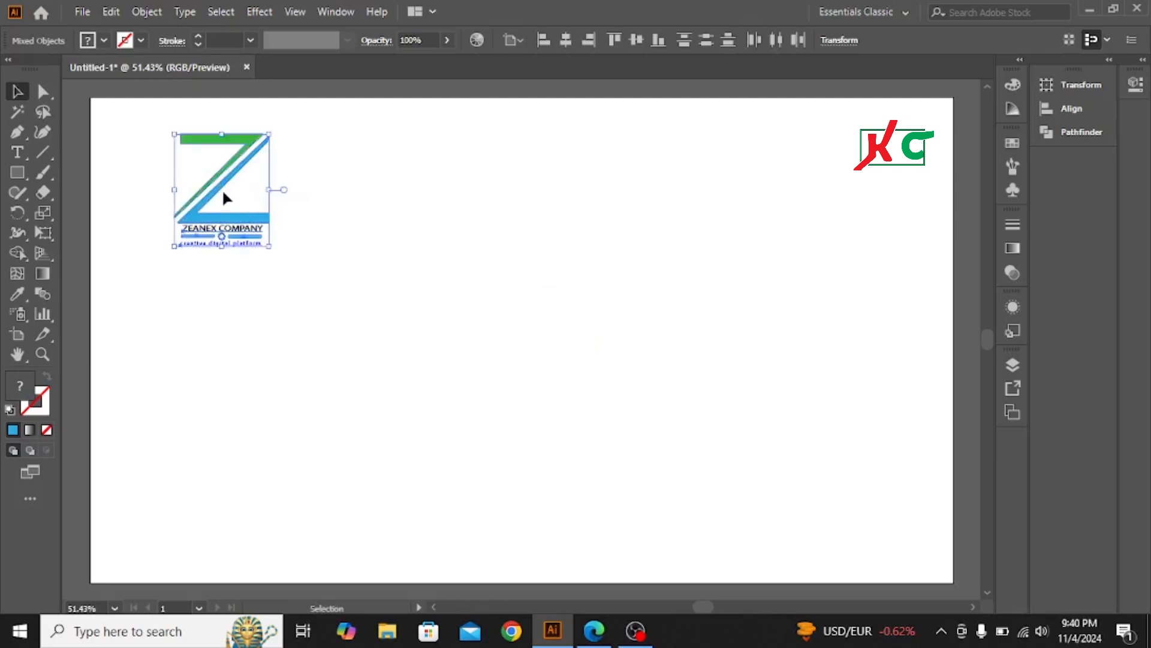
pyautogui.moveTo(226, 181); pyautogui.dragTo(132, 162)
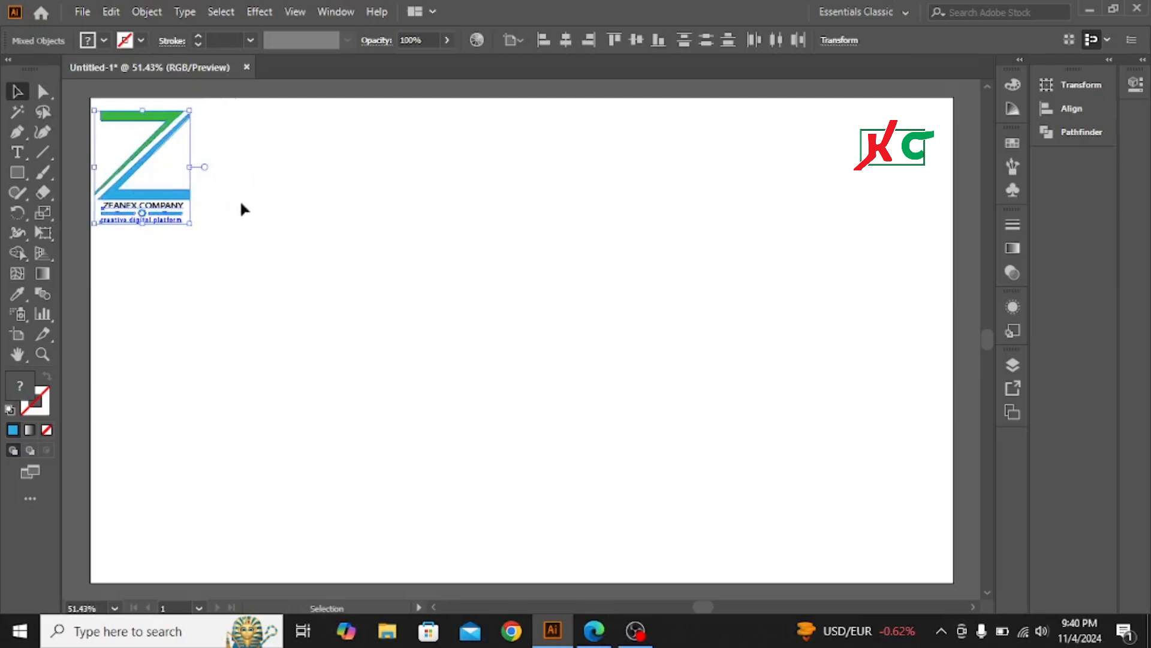
pyautogui.click(273, 210)
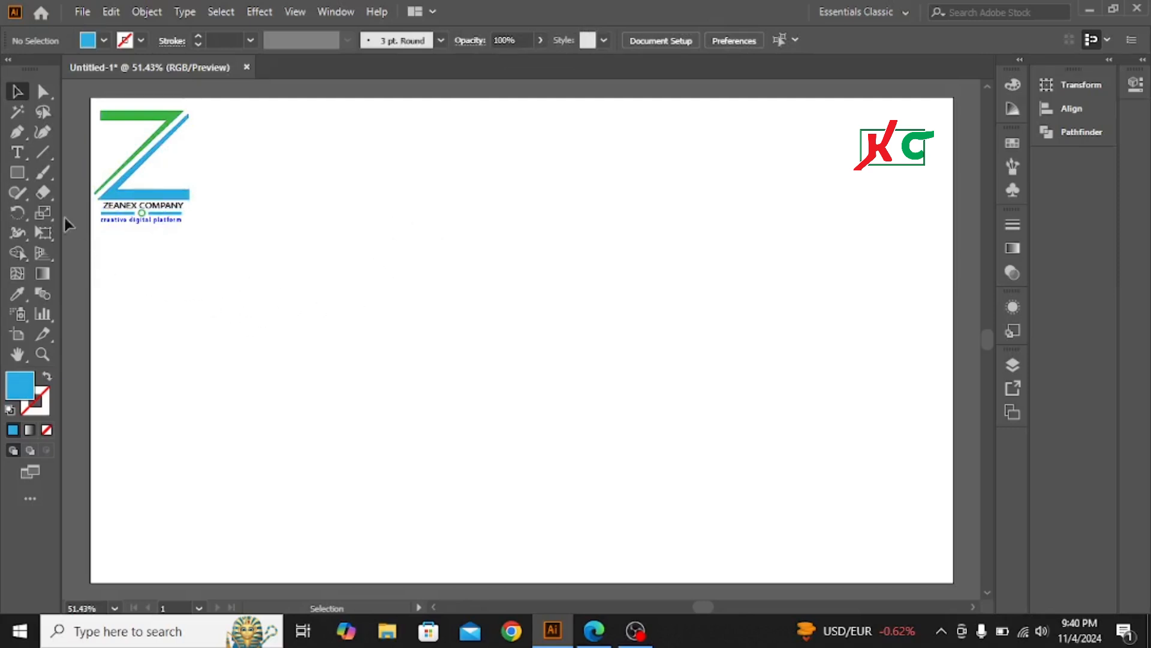
# Create a text object at the artboard centre, enlarge it, and replace the placeholder with 'Z'
pyautogui.click(21, 155)
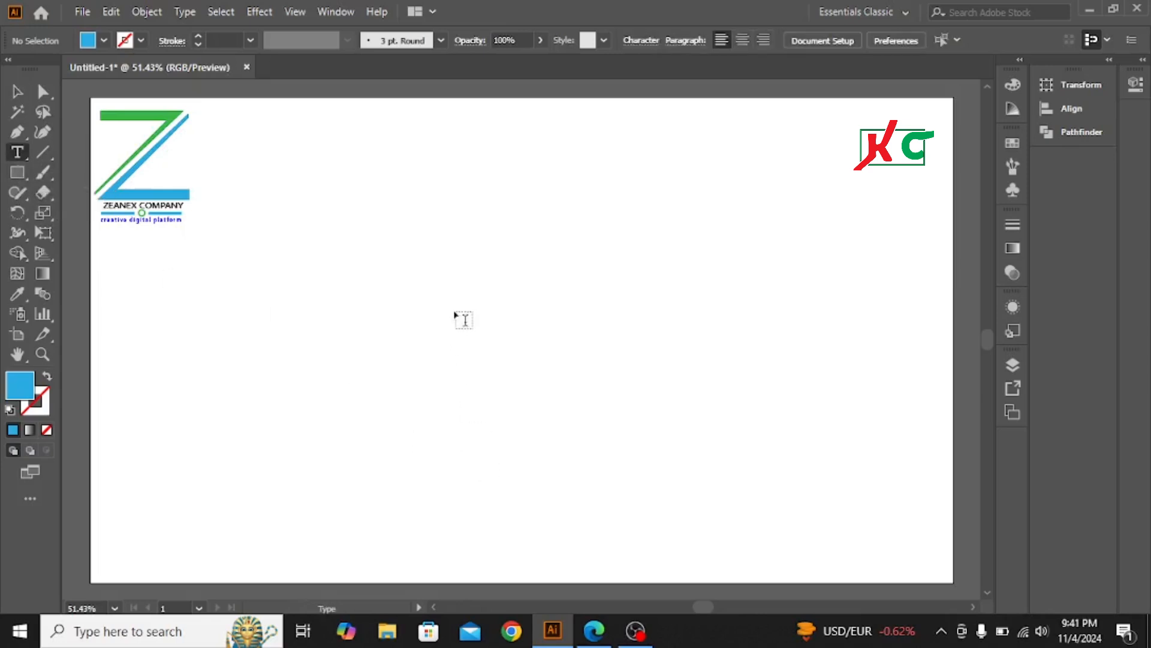
pyautogui.click(478, 306)
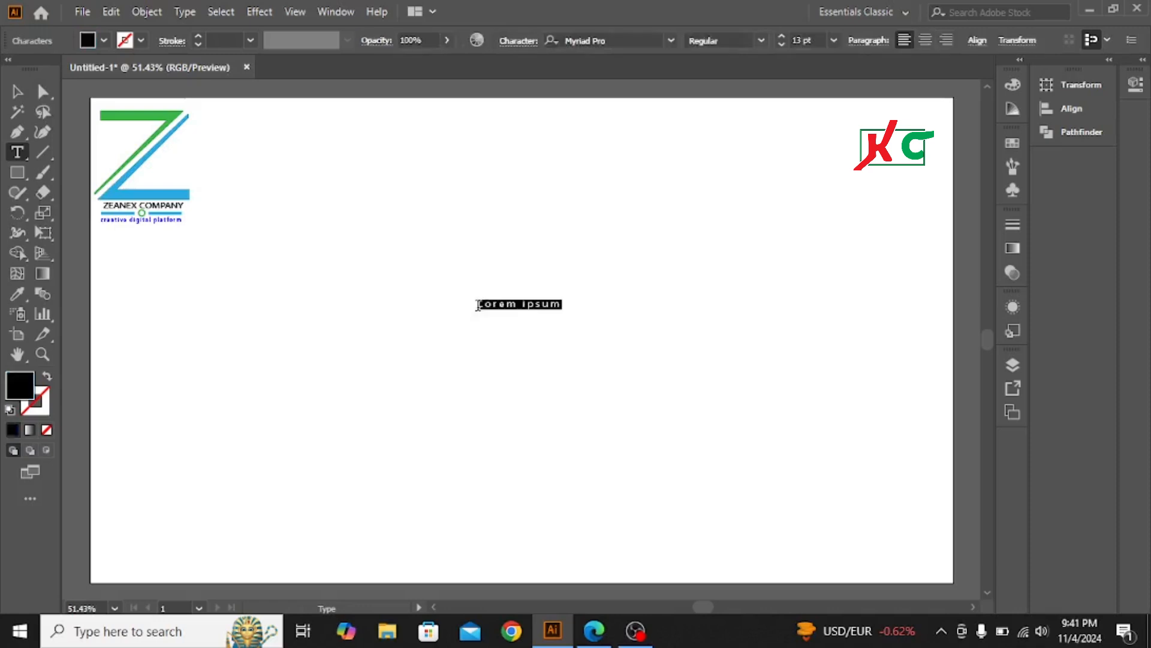
pyautogui.click(17, 91)
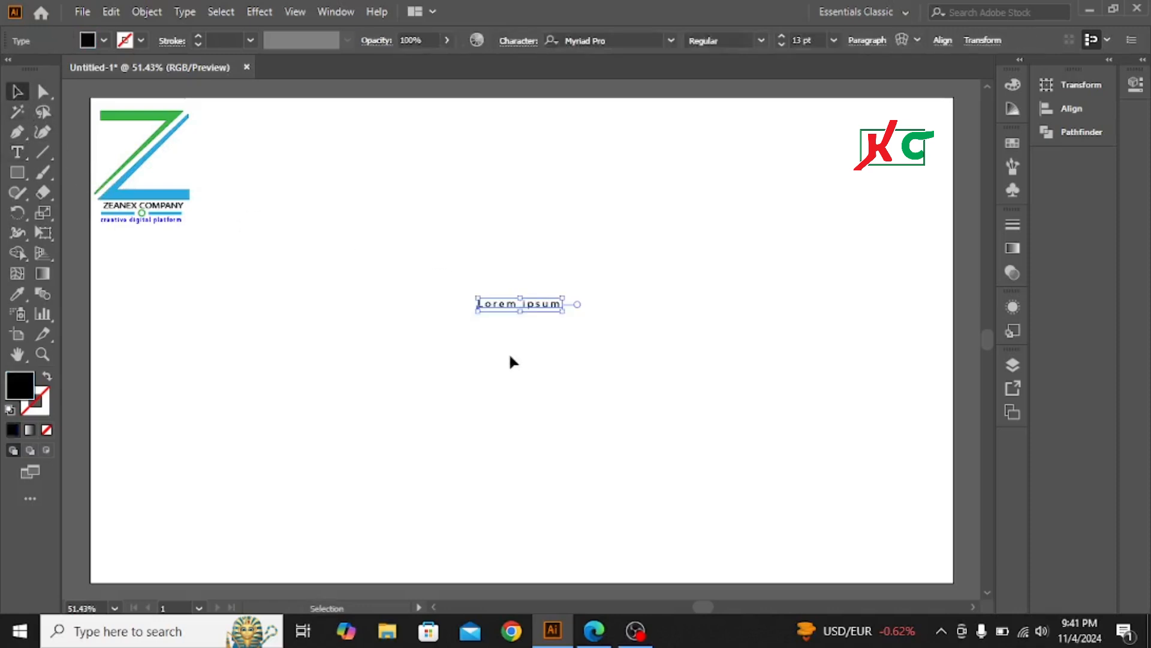
pyautogui.moveTo(563, 310); pyautogui.dragTo(622, 391)
pyautogui.press('shift')
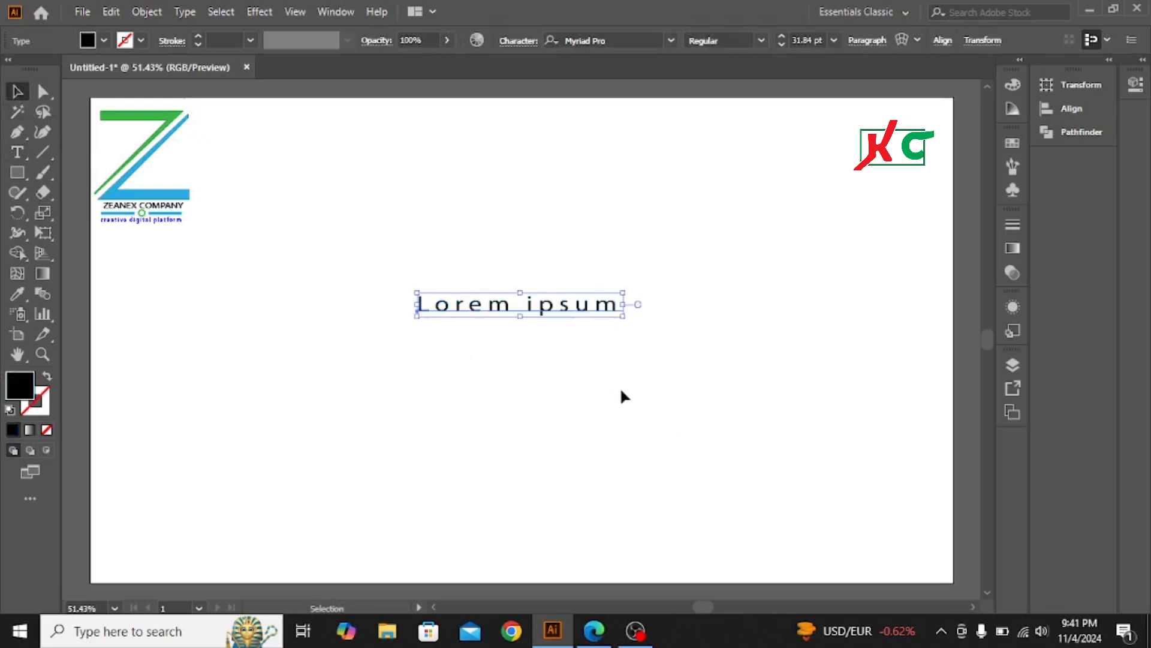
pyautogui.doubleClick(584, 314)
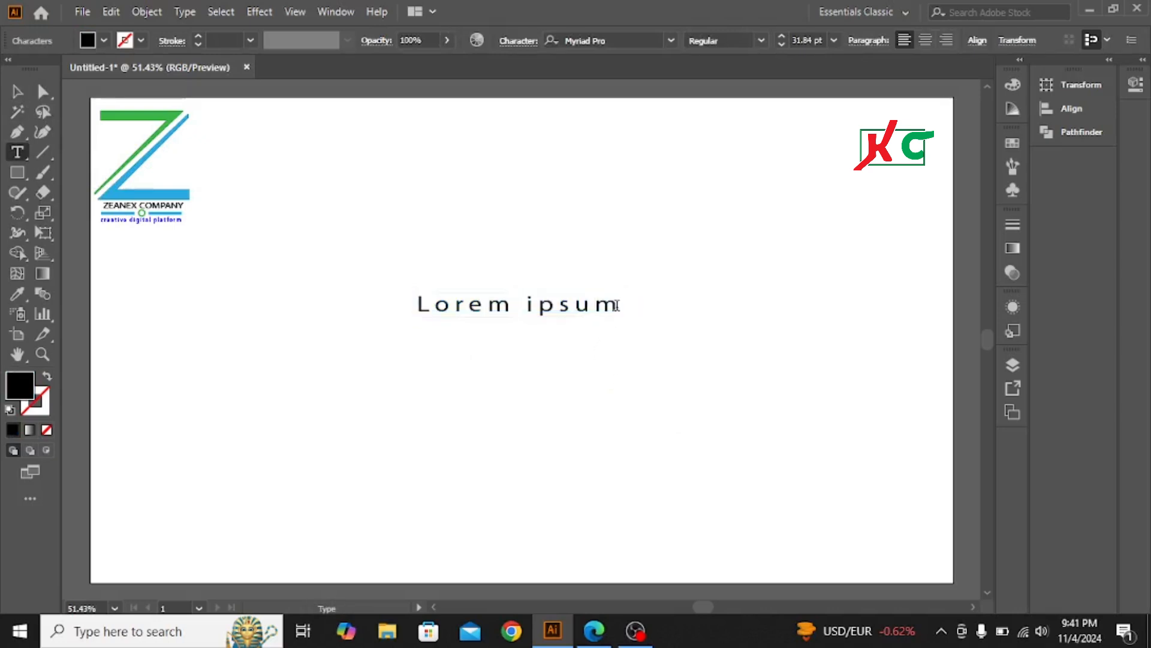
pyautogui.press('BackSpace')
pyautogui.press('BackSpace')
pyautogui.press('BackSpace')
pyautogui.press('BackSpace')
pyautogui.press('BackSpace')
pyautogui.press('BackSpace')
pyautogui.press('BackSpace')
pyautogui.press('BackSpace')
pyautogui.press('BackSpace')
pyautogui.press('BackSpace')
pyautogui.press('BackSpace')
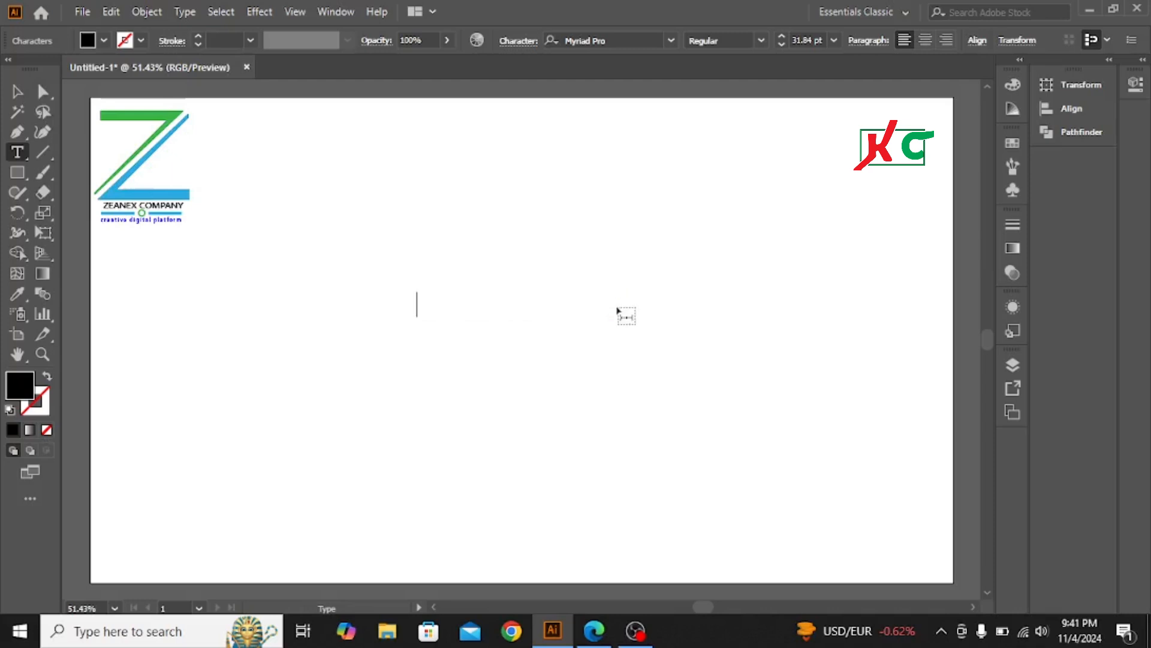
pyautogui.write('Z')
# Scale the Z up to 495.58 pt Myriad Pro and centre it, keeping the font unchanged
pyautogui.click(16, 91)
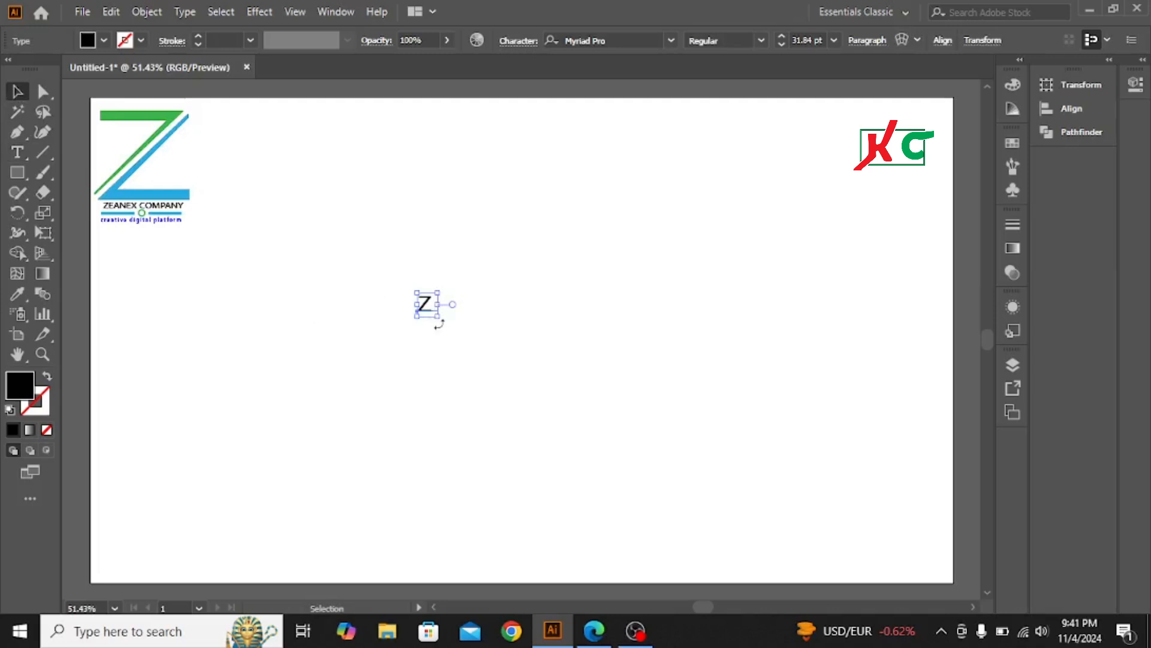
pyautogui.moveTo(442, 319); pyautogui.dragTo(768, 488)
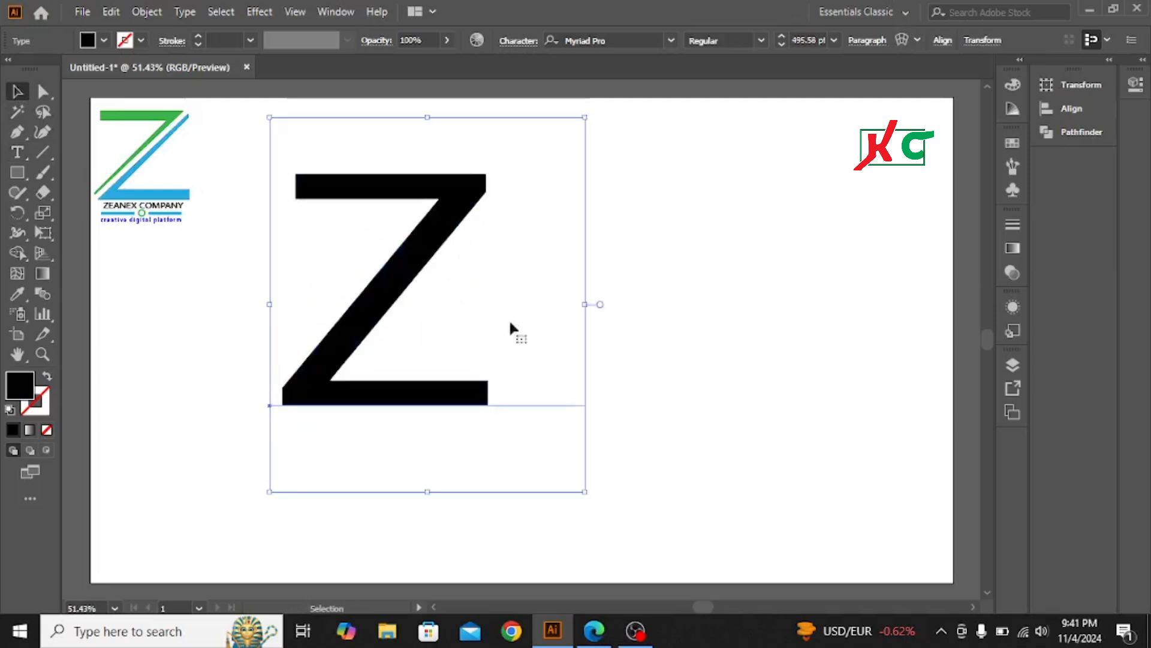
pyautogui.moveTo(442, 267); pyautogui.dragTo(573, 290)
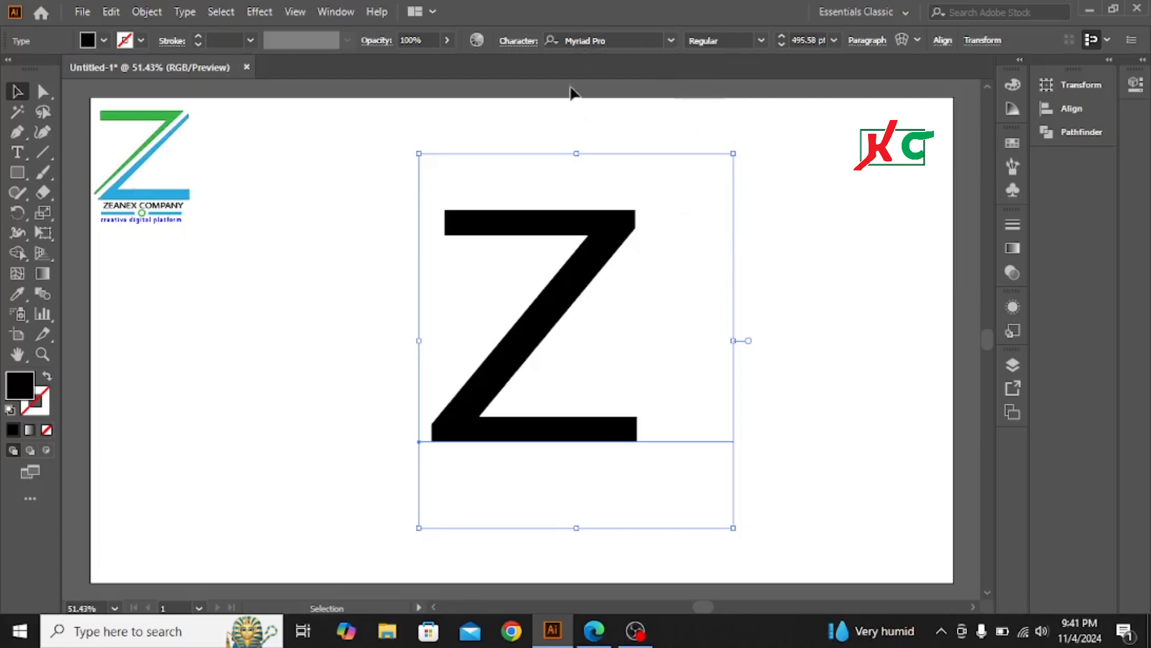
pyautogui.click(669, 39)
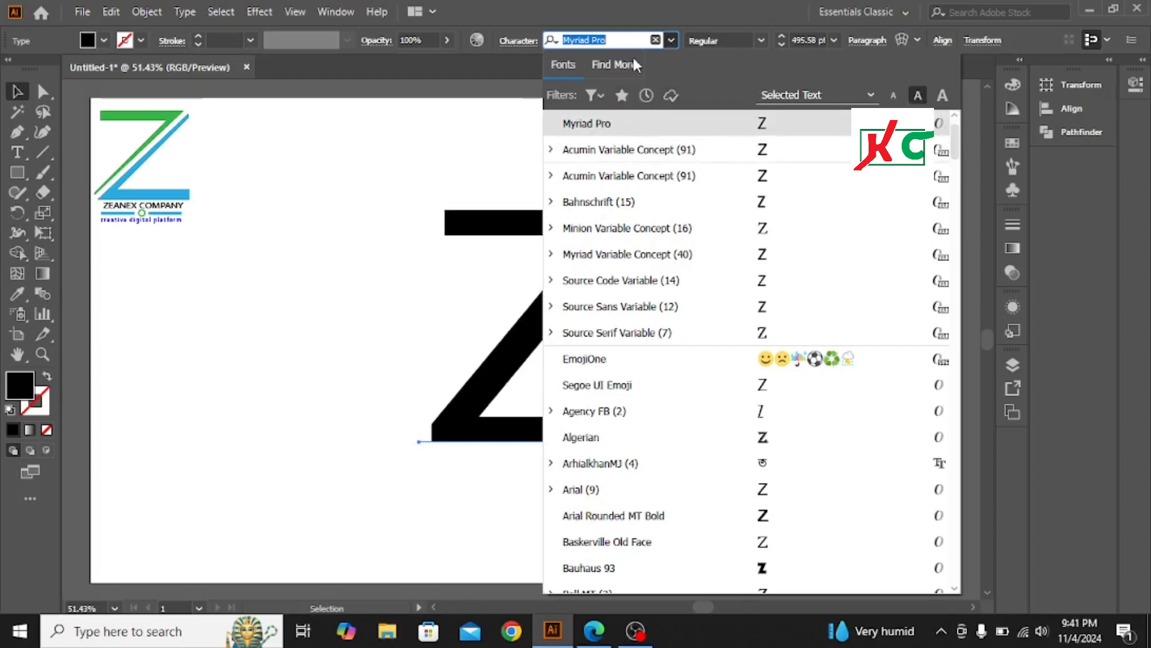
pyautogui.click(626, 38)
pyautogui.click(671, 40)
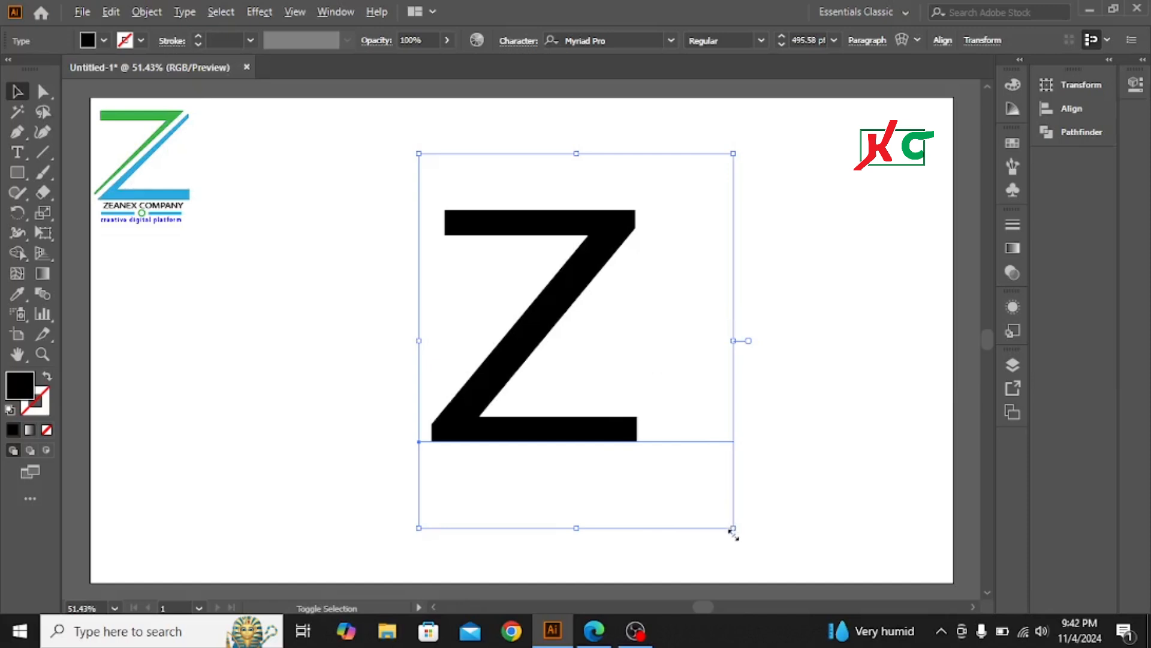
# Enlarge the Z again and stretch it wider with its corner and side handles
pyautogui.moveTo(733, 529); pyautogui.dragTo(669, 144)
pyautogui.scroll(15, 670, 144)
pyautogui.scroll(2, 669, 144)
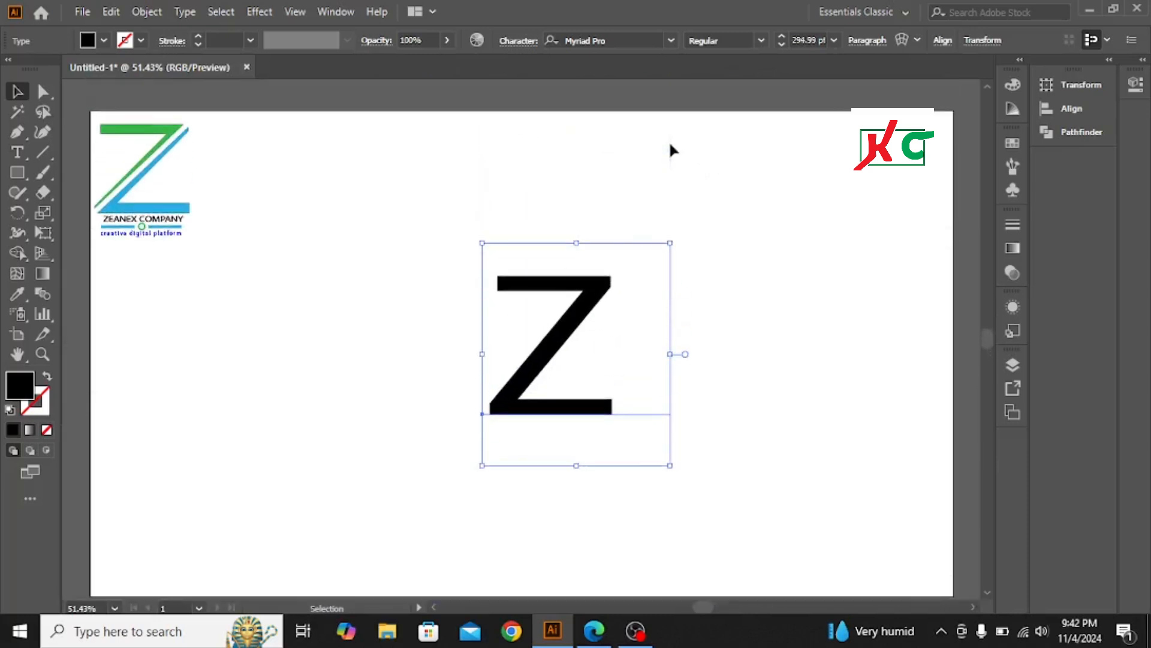
pyautogui.scroll(-1, 670, 150)
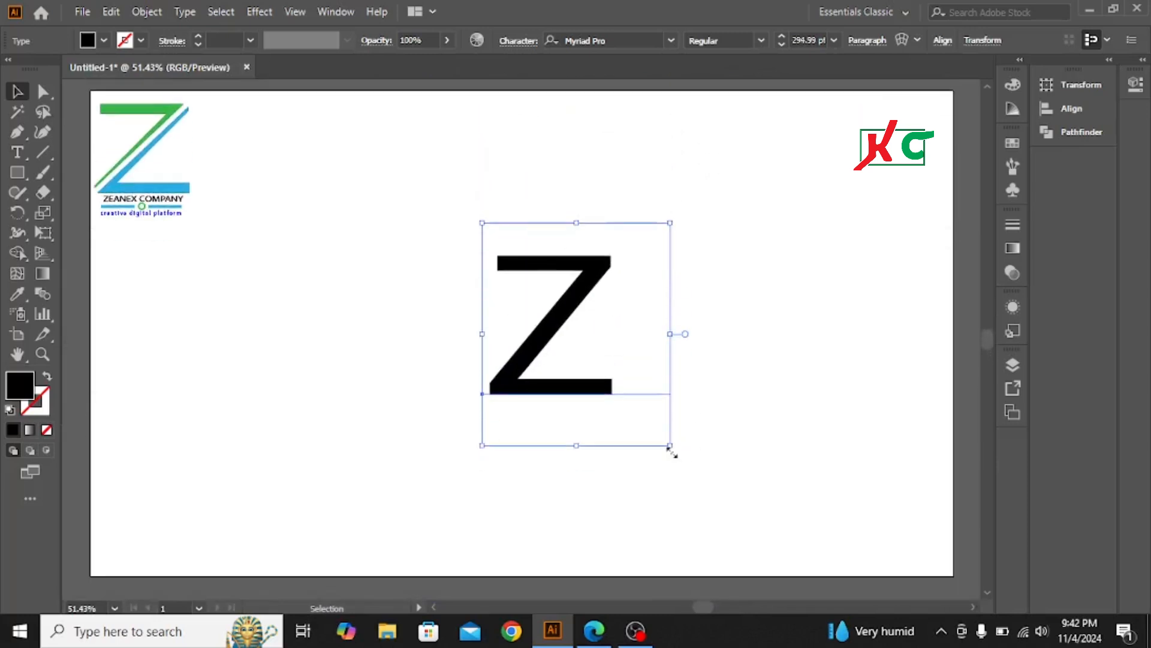
pyautogui.moveTo(668, 445); pyautogui.dragTo(755, 546)
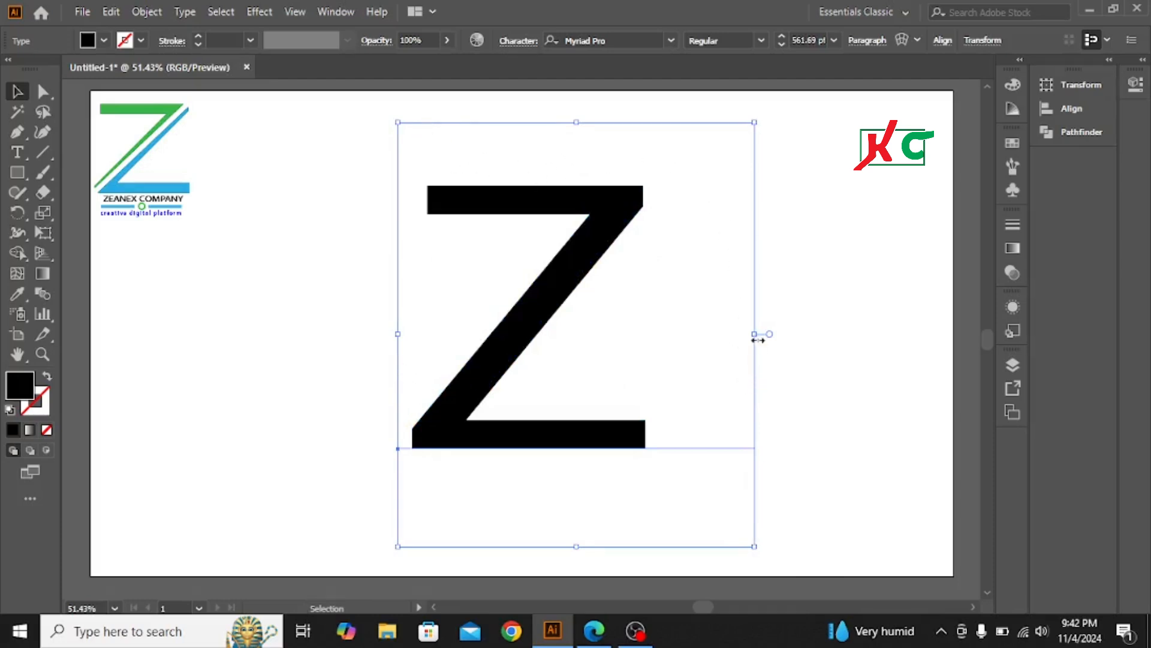
pyautogui.moveTo(754, 334); pyautogui.dragTo(861, 340)
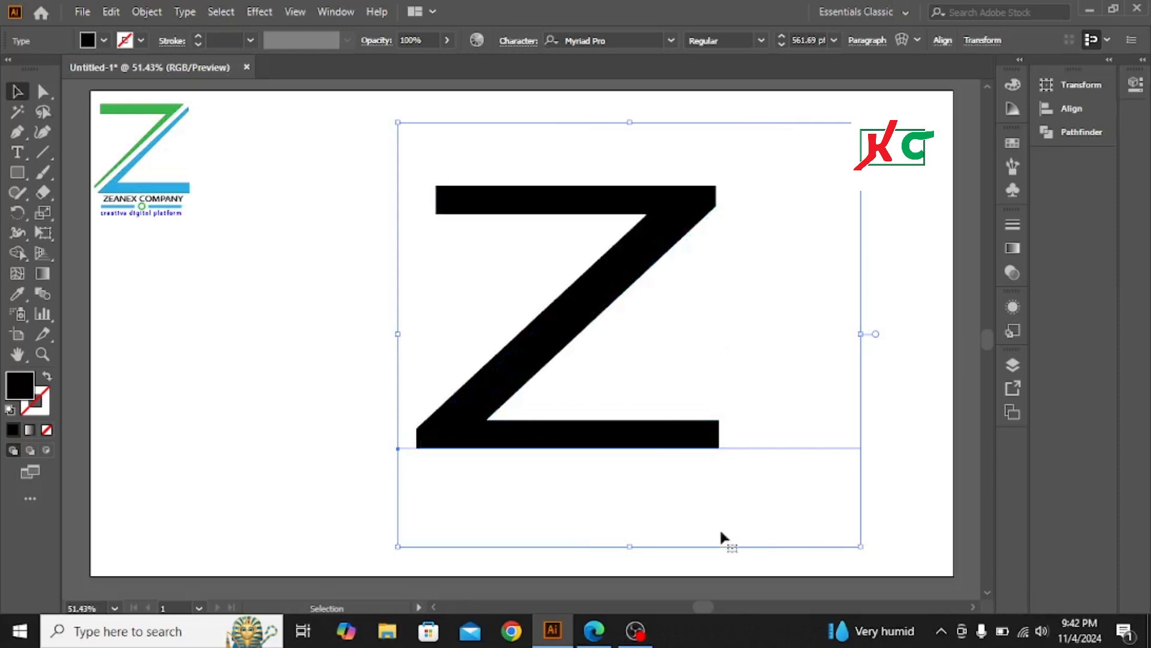
pyautogui.moveTo(629, 547); pyautogui.dragTo(636, 462)
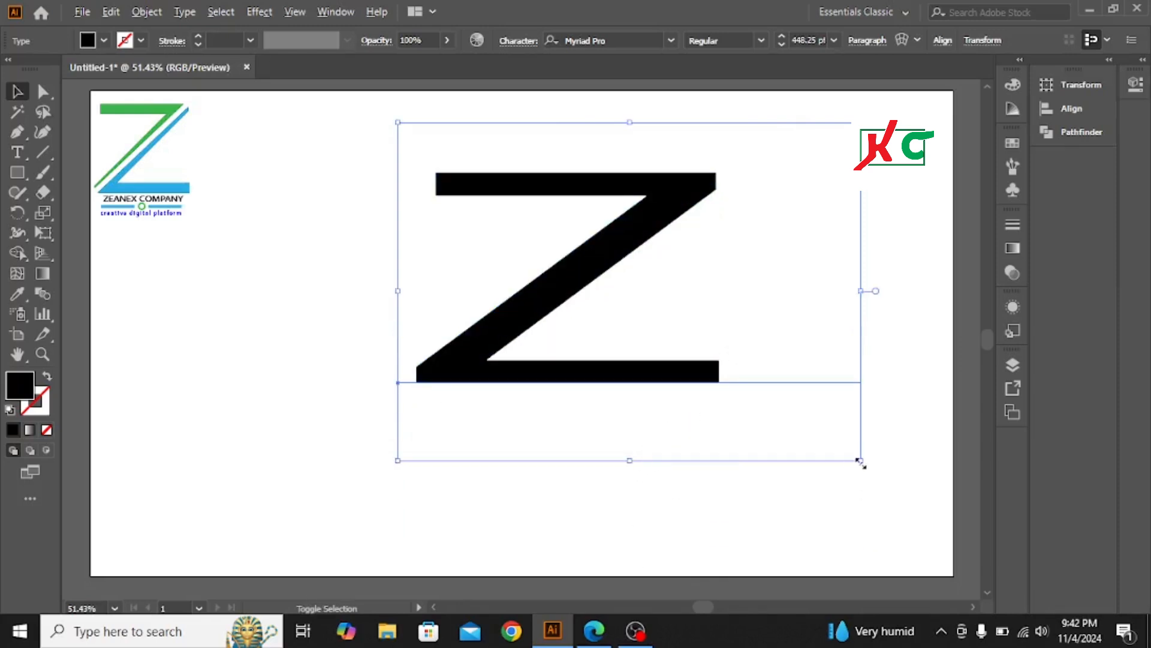
pyautogui.moveTo(860, 460); pyautogui.dragTo(902, 539)
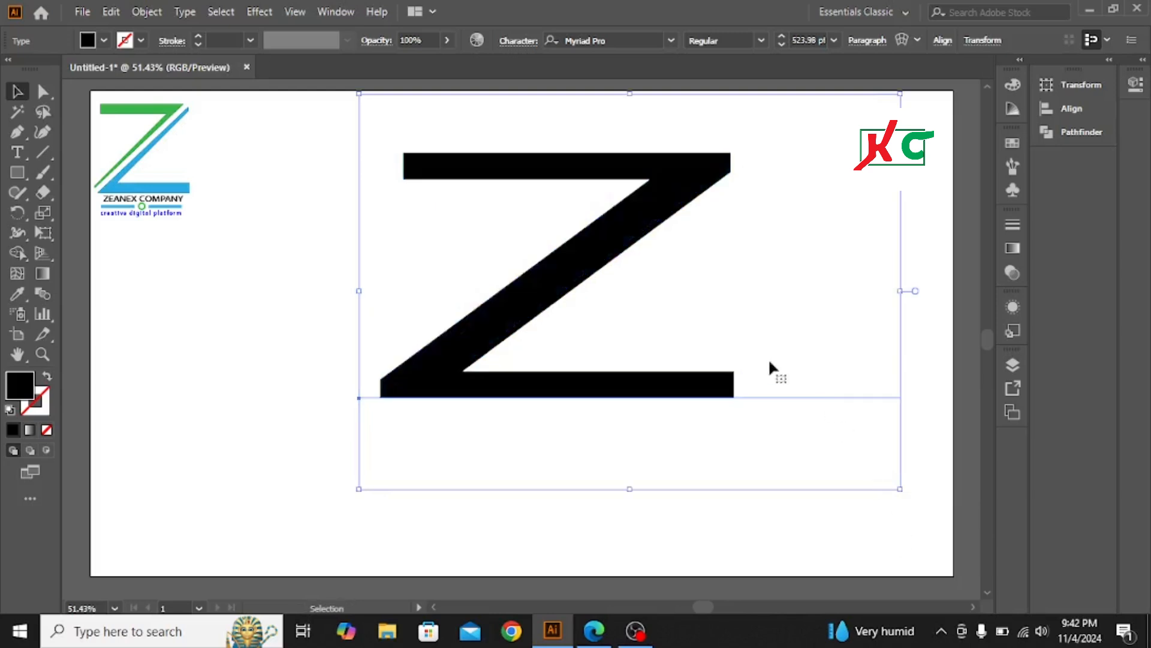
# Move the Z down and stretch its top edge upward, reaching 612.17 pt
pyautogui.scroll(1, 618, 243)
pyautogui.scroll(1, 617, 243)
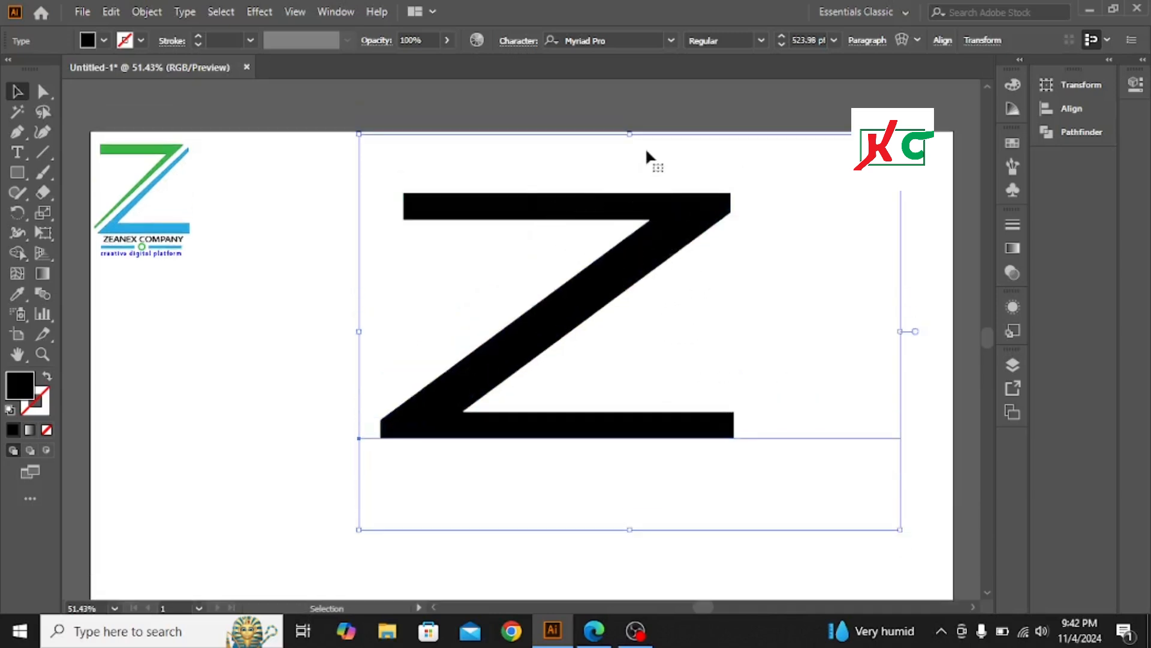
pyautogui.scroll(-2, 626, 271)
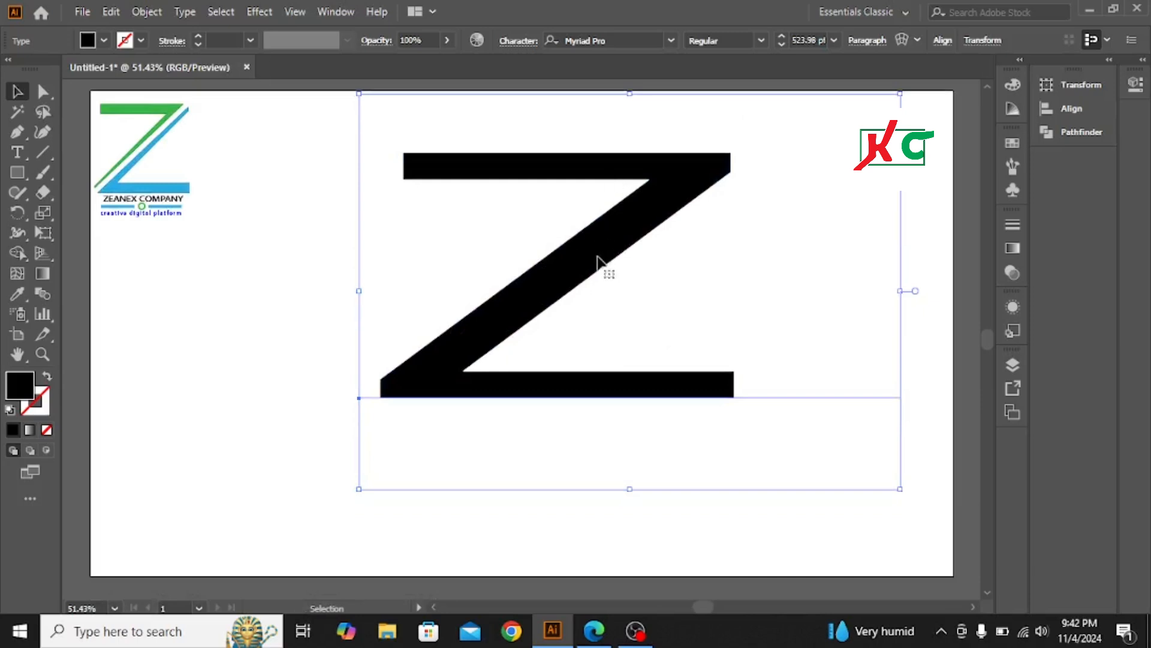
pyautogui.scroll(2, 602, 267)
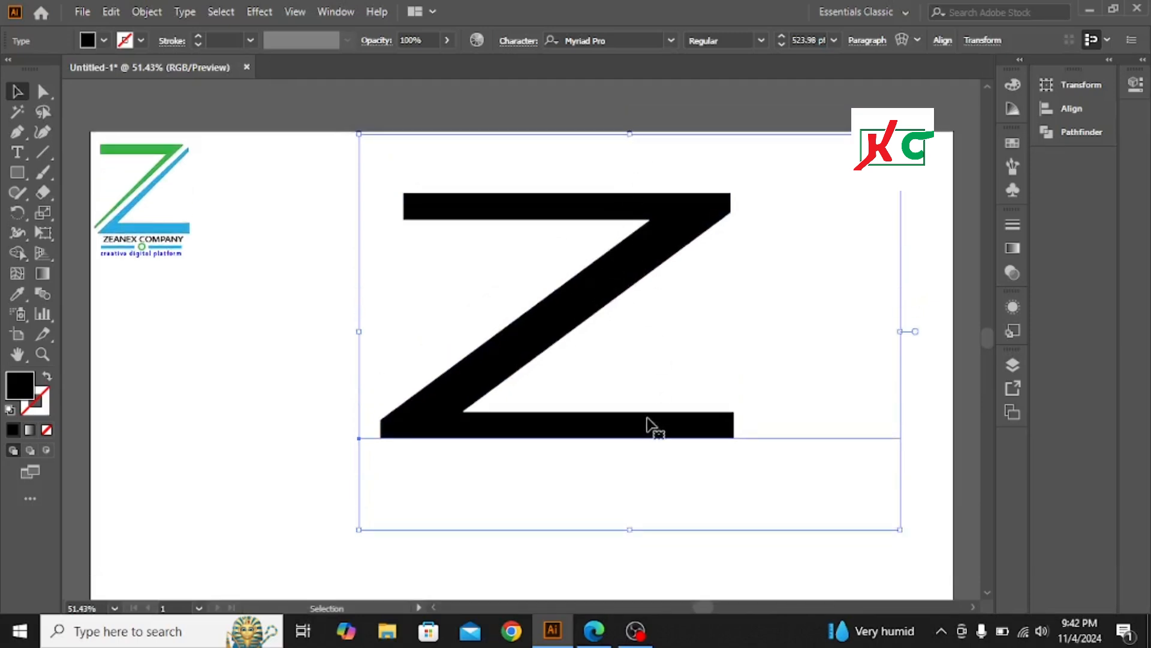
pyautogui.scroll(3, 646, 415)
pyautogui.scroll(-2, 638, 394)
pyautogui.moveTo(617, 300); pyautogui.dragTo(618, 385)
pyautogui.scroll(-6, 662, 343)
pyautogui.scroll(3, 662, 343)
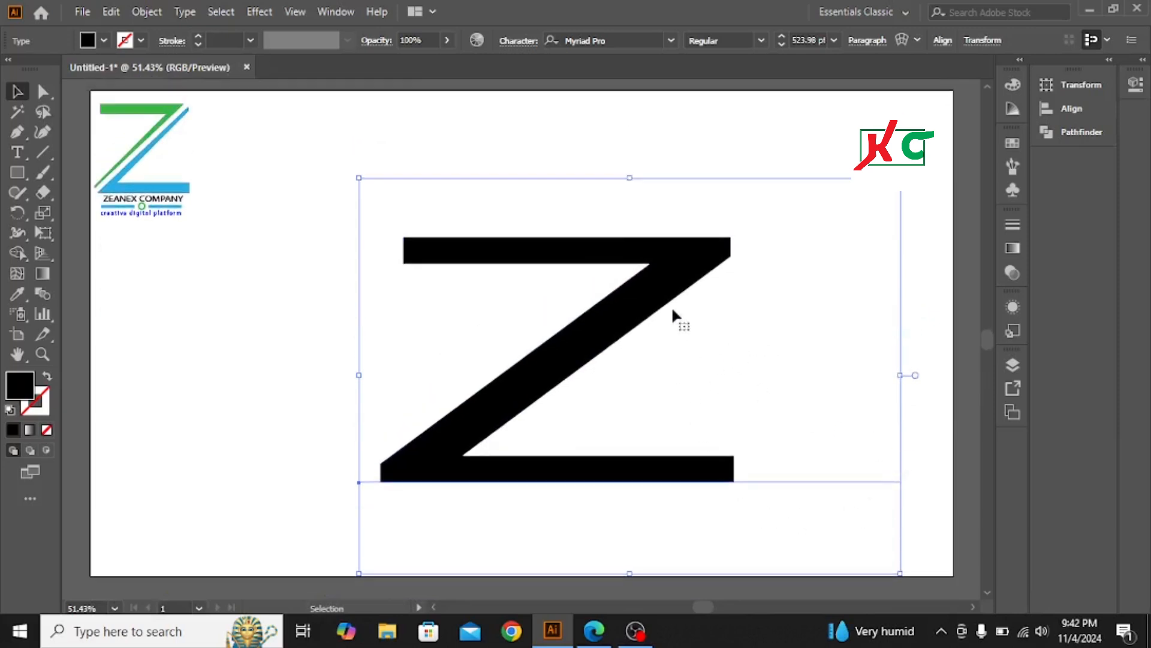
pyautogui.moveTo(628, 178); pyautogui.dragTo(618, 111)
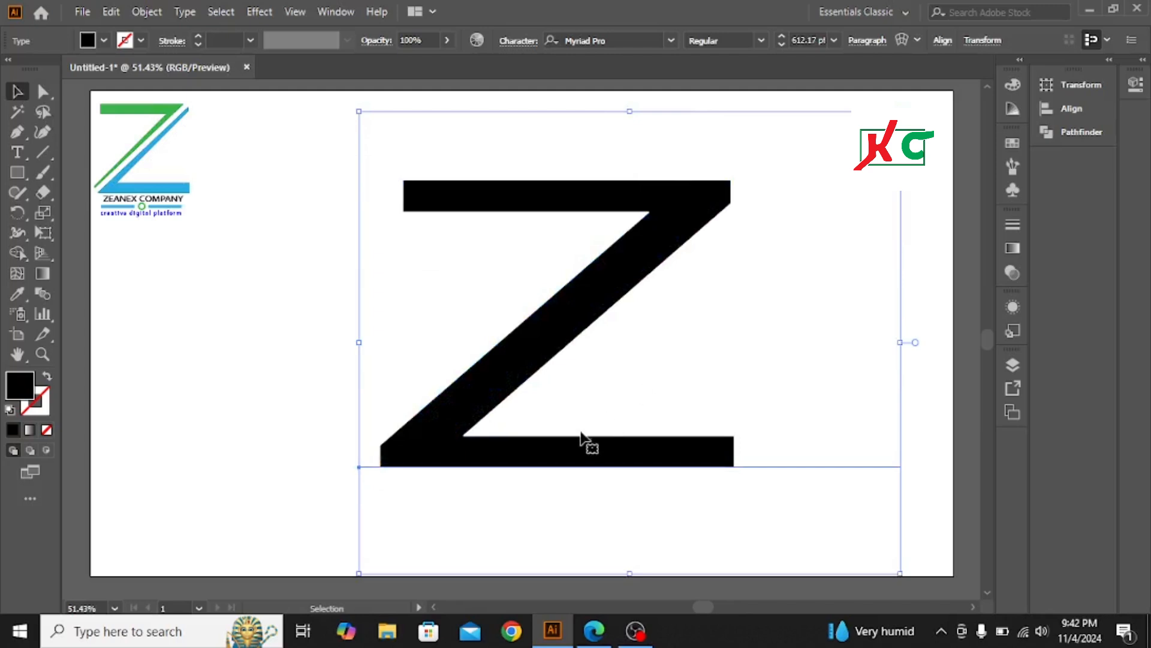
# Expand the Z text into outline shapes with Object > Expand, then deselect it
pyautogui.click(147, 12)
pyautogui.click(236, 207)
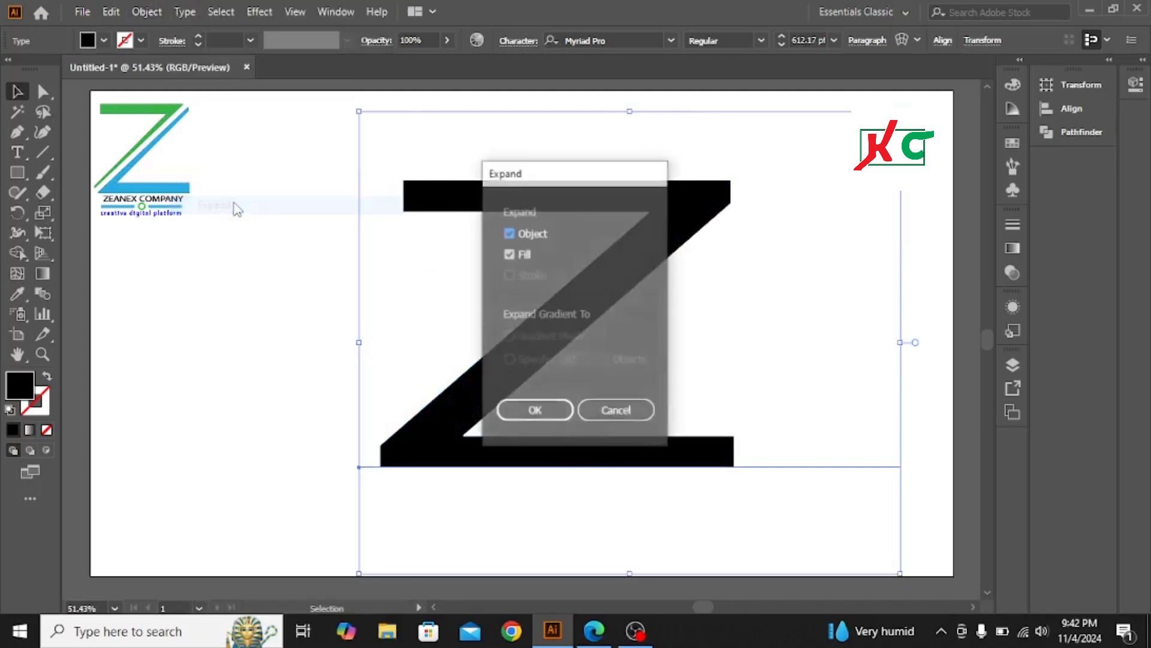
pyautogui.press('Return')
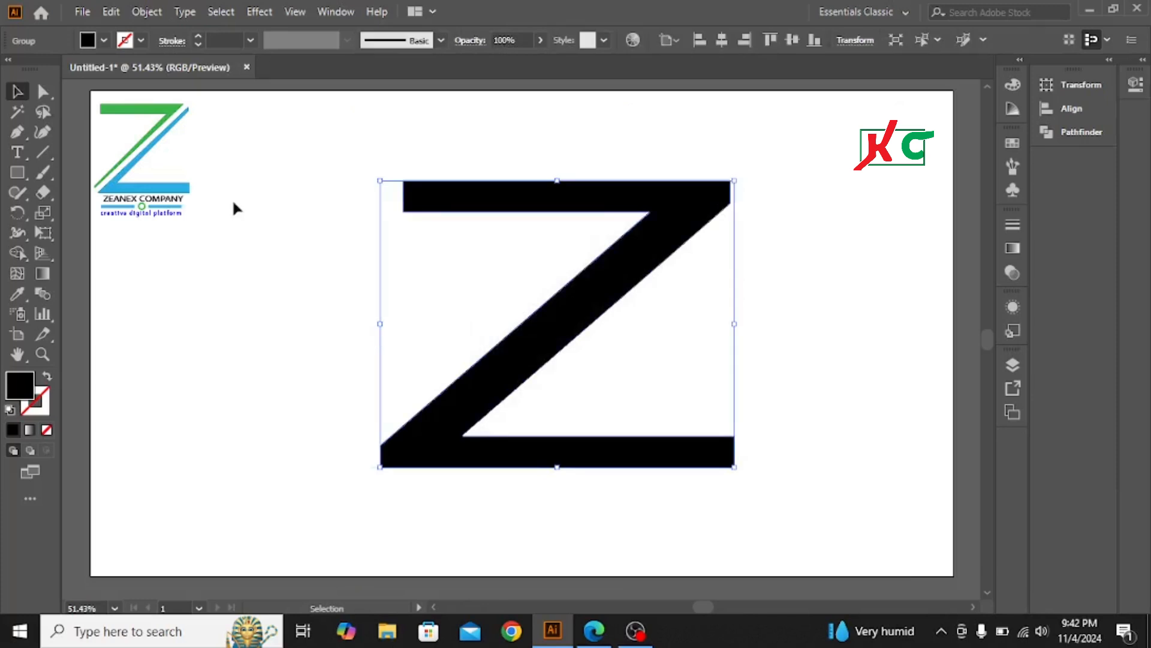
pyautogui.click(318, 312)
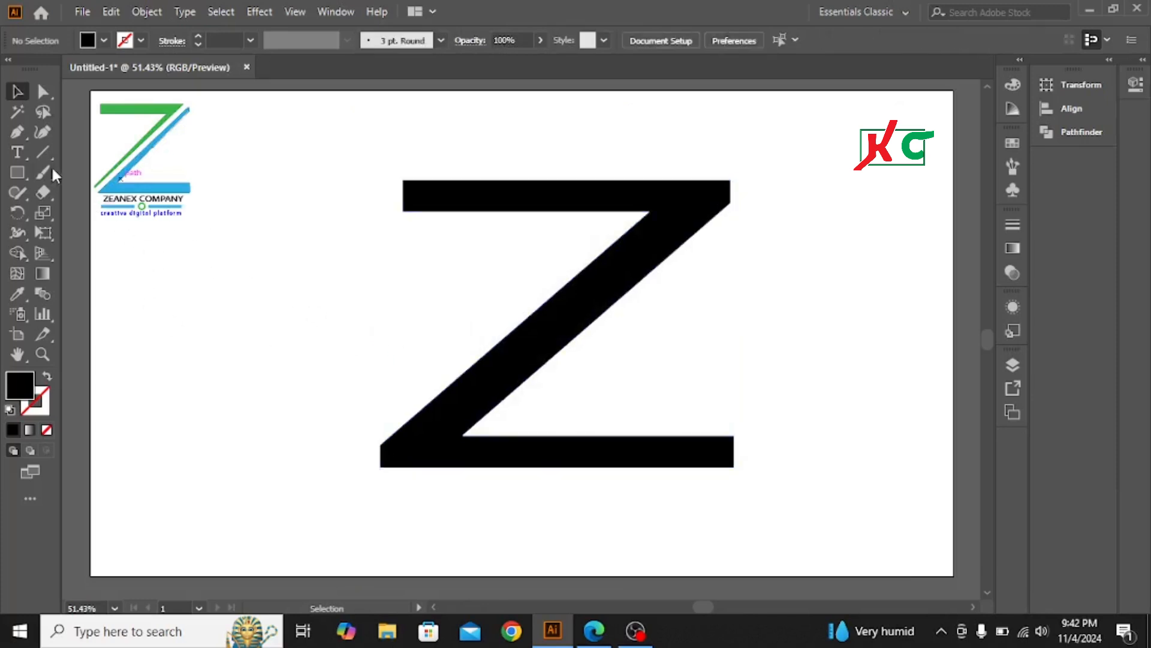
# Pick the Line Segment Tool from the toolbar's line tools
pyautogui.click(44, 149)
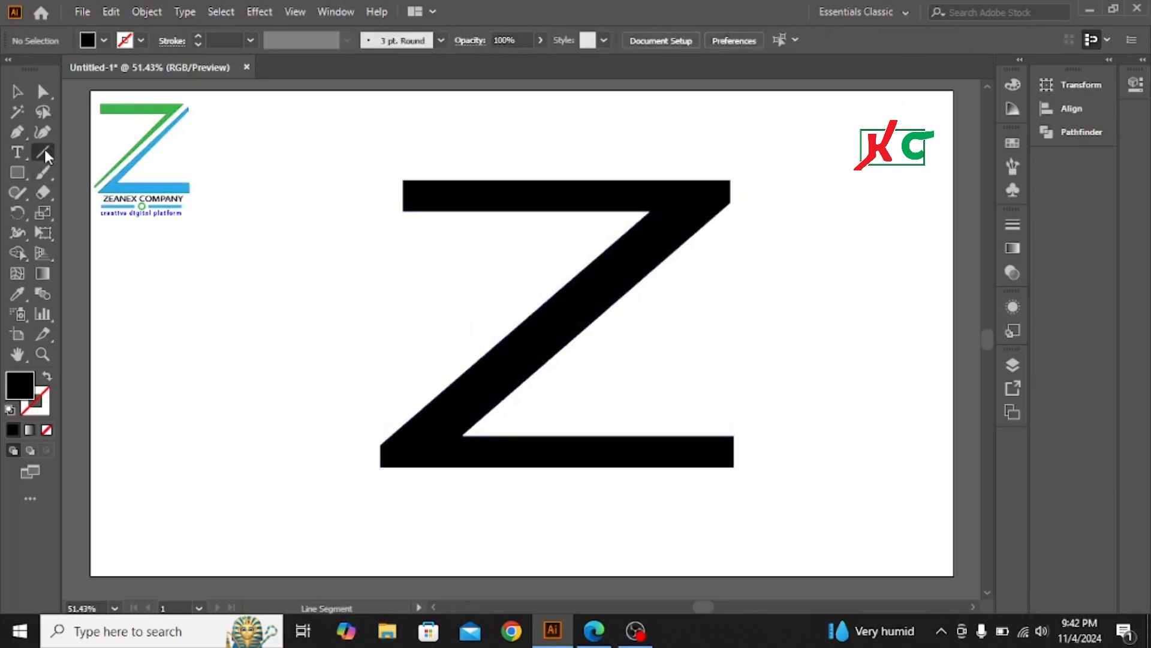
pyautogui.click(45, 152)
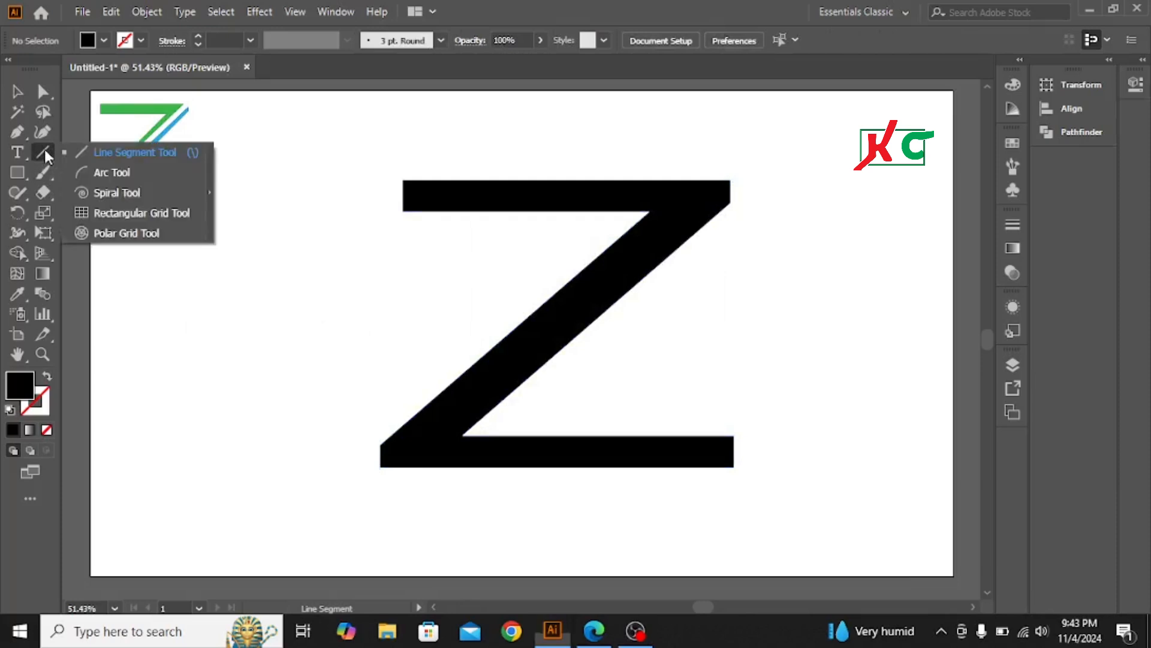
pyautogui.click(46, 154)
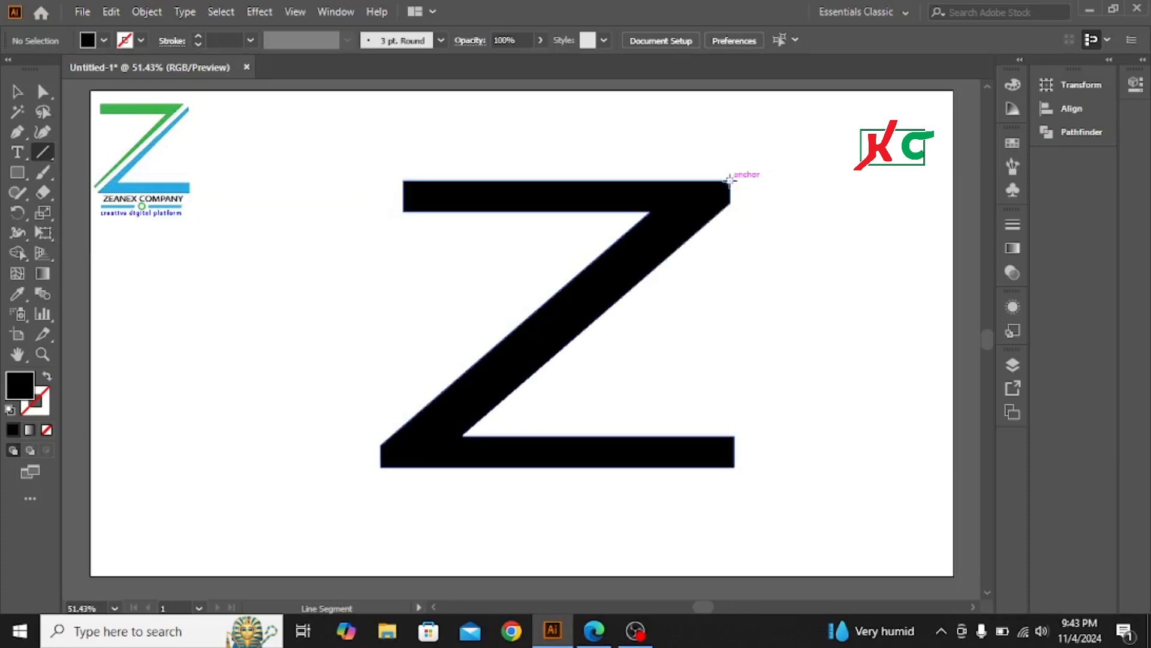
# Draw a line along the Z's diagonal past its lower-left end, stroked black at 17 pt
pyautogui.moveTo(729, 179); pyautogui.dragTo(258, 566)
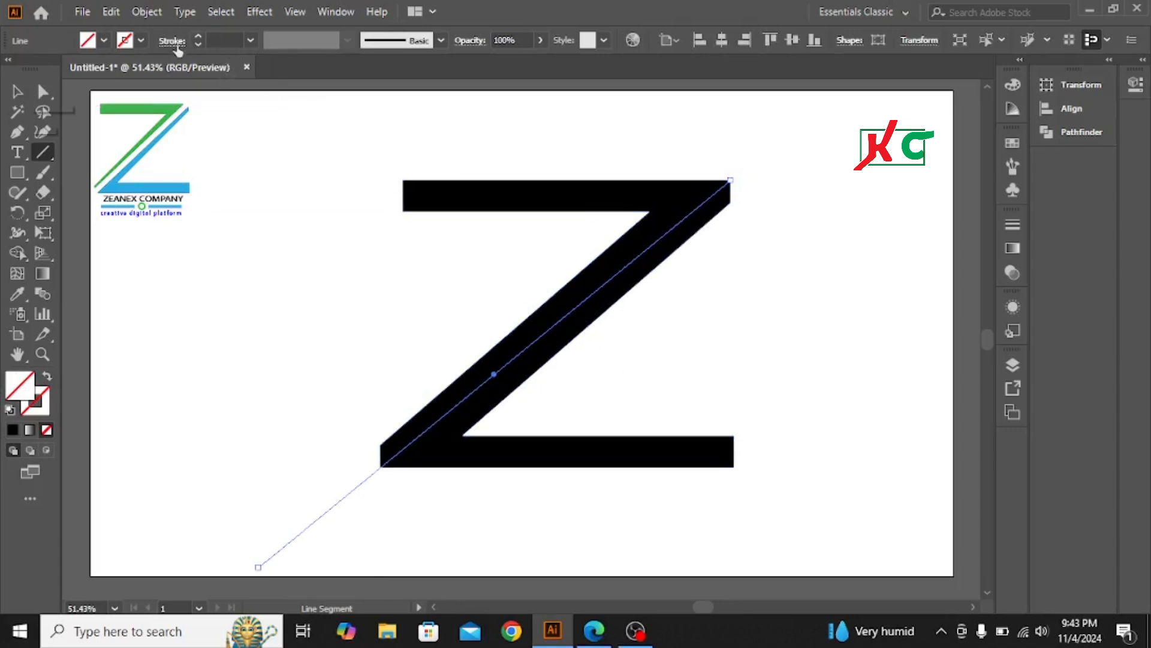
pyautogui.click(139, 42)
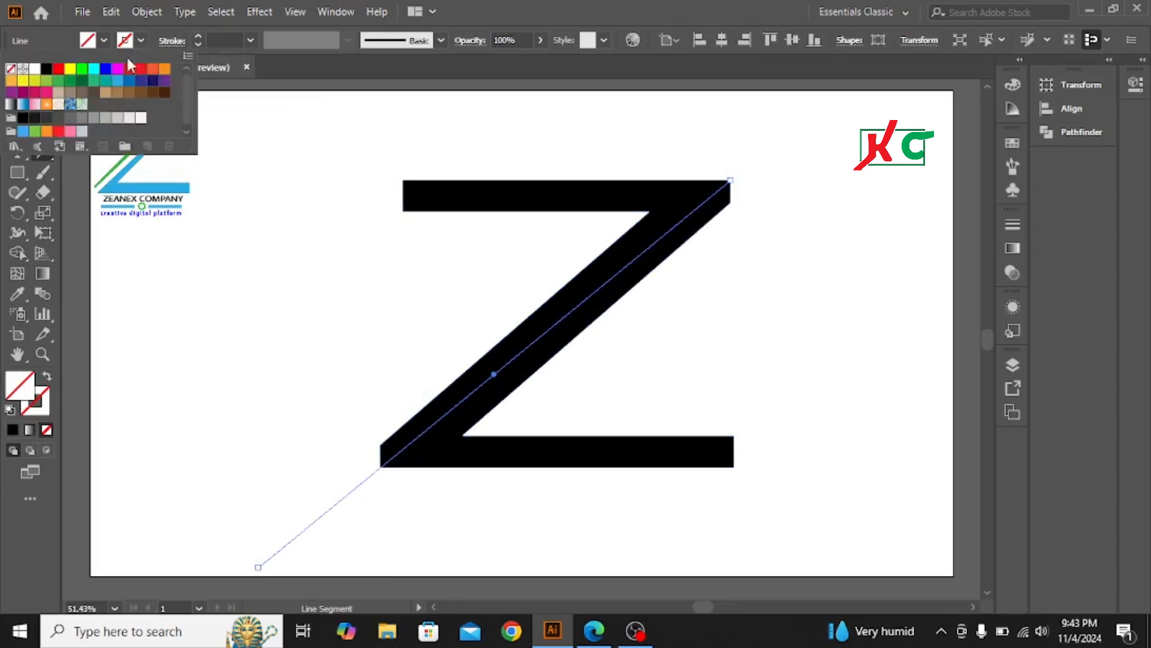
pyautogui.click(46, 68)
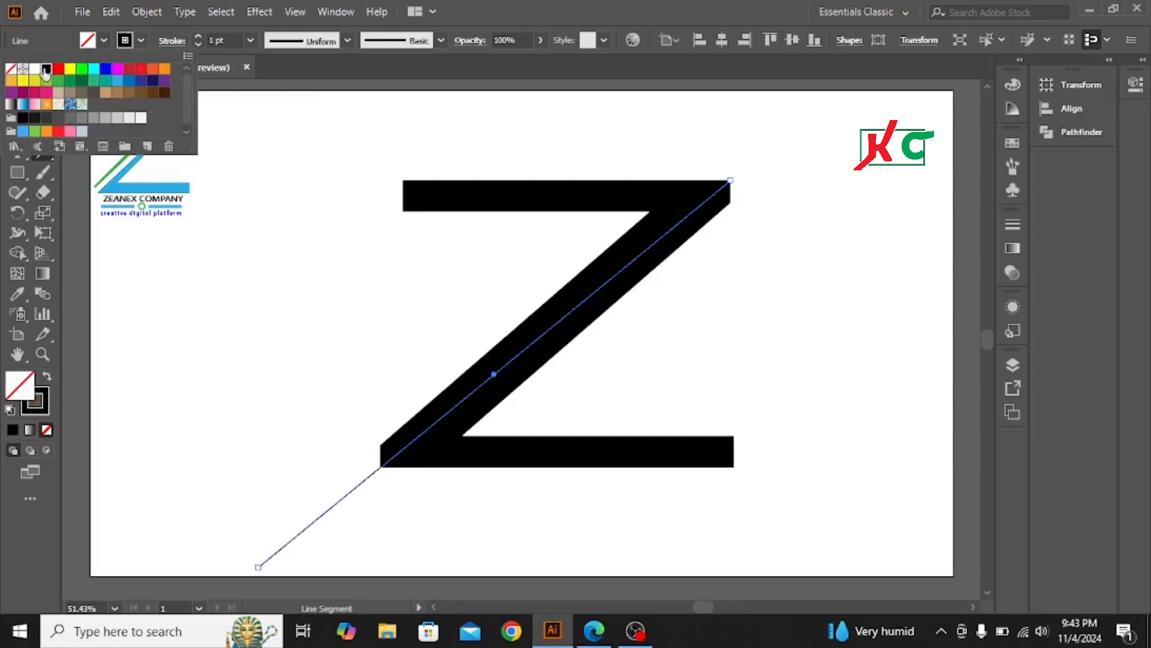
pyautogui.click(197, 36)
pyautogui.click(198, 36)
pyautogui.click(197, 36)
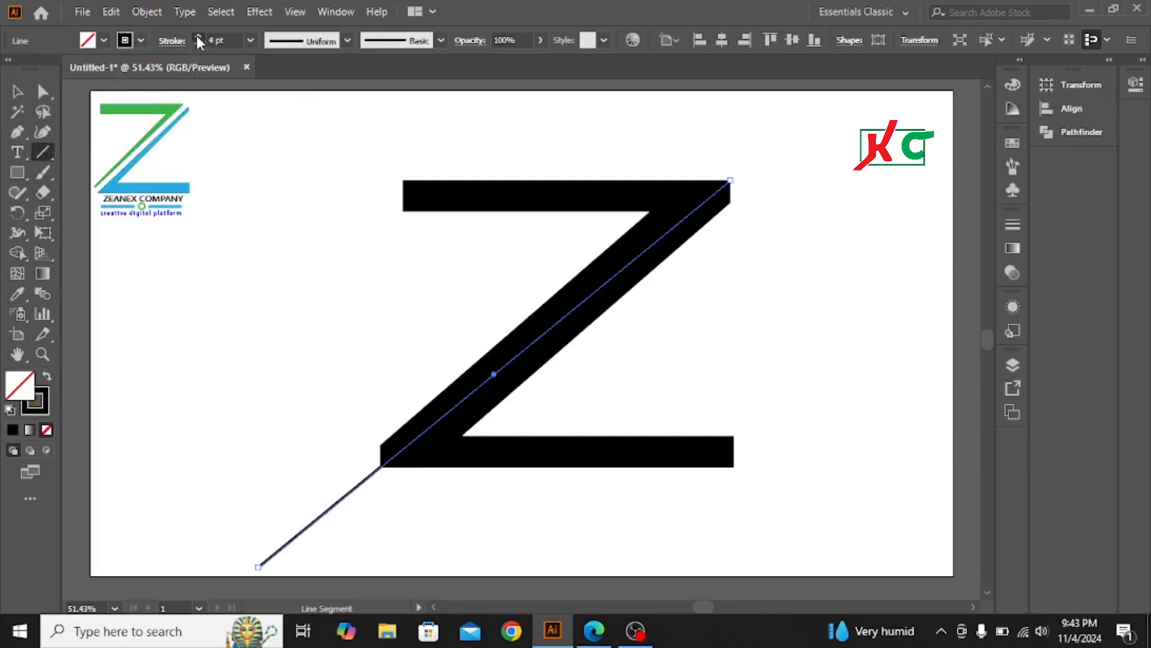
pyautogui.click(198, 36)
pyautogui.click(197, 36)
pyautogui.click(197, 36)
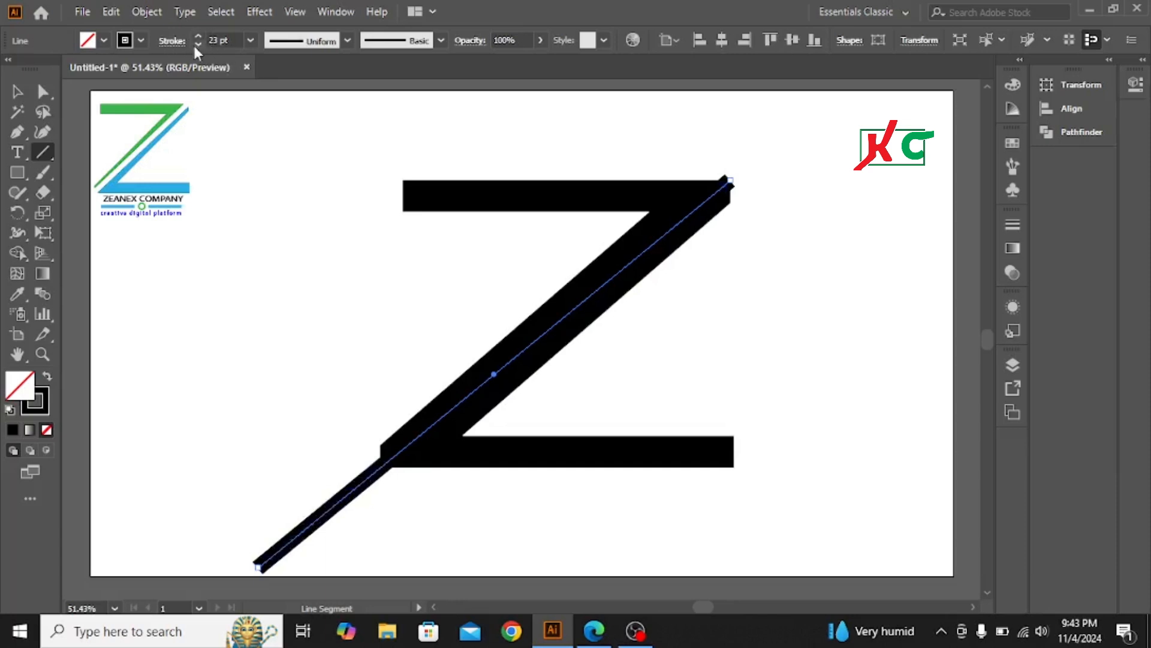
pyautogui.click(198, 45)
pyautogui.click(198, 45)
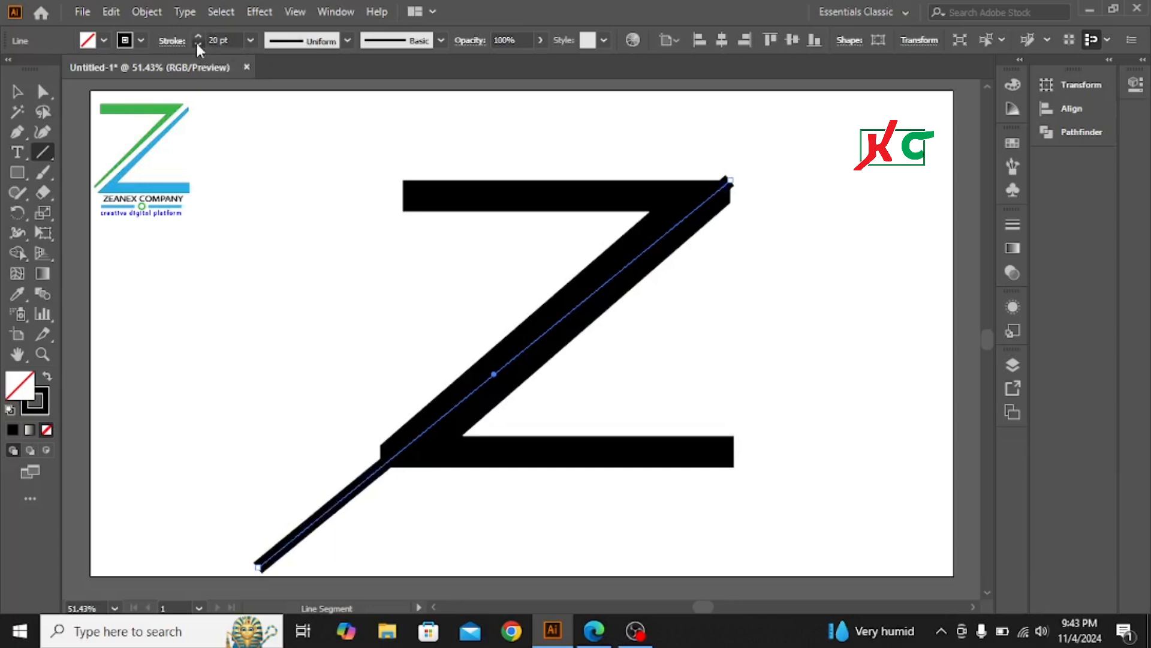
pyautogui.click(197, 45)
pyautogui.click(198, 45)
pyautogui.click(198, 45)
pyautogui.click(198, 45)
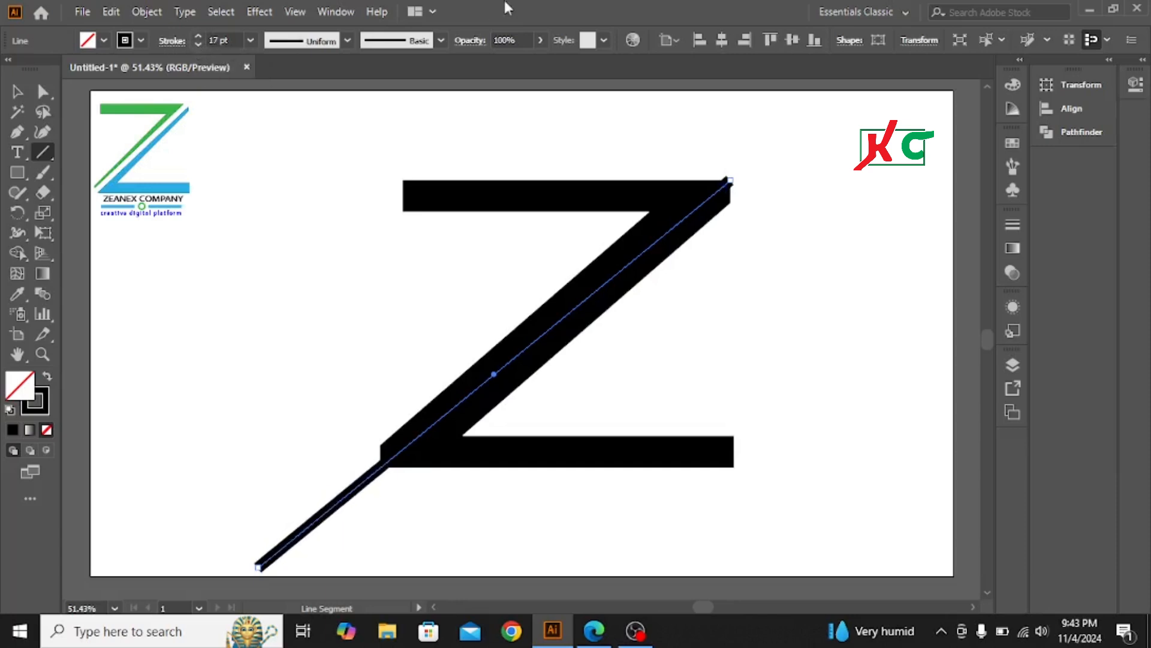
pyautogui.click(142, 40)
pyautogui.click(142, 42)
# Select the Z and the diagonal line together and expand them into filled shapes
pyautogui.click(16, 93)
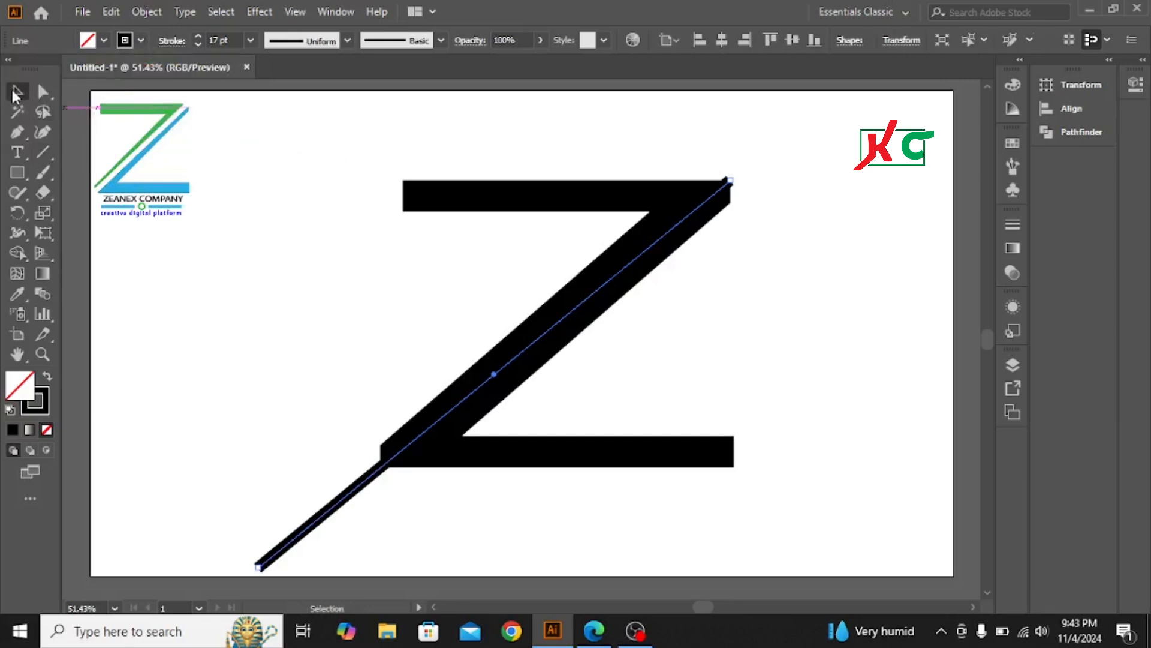
pyautogui.moveTo(363, 137); pyautogui.dragTo(787, 495)
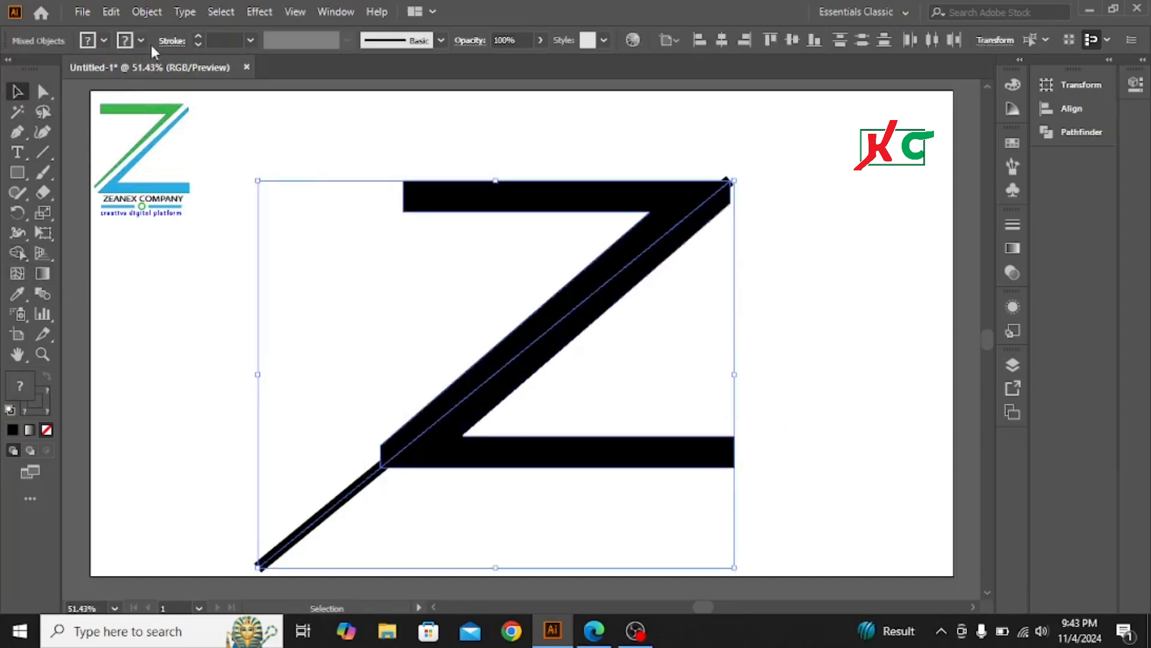
pyautogui.click(156, 12)
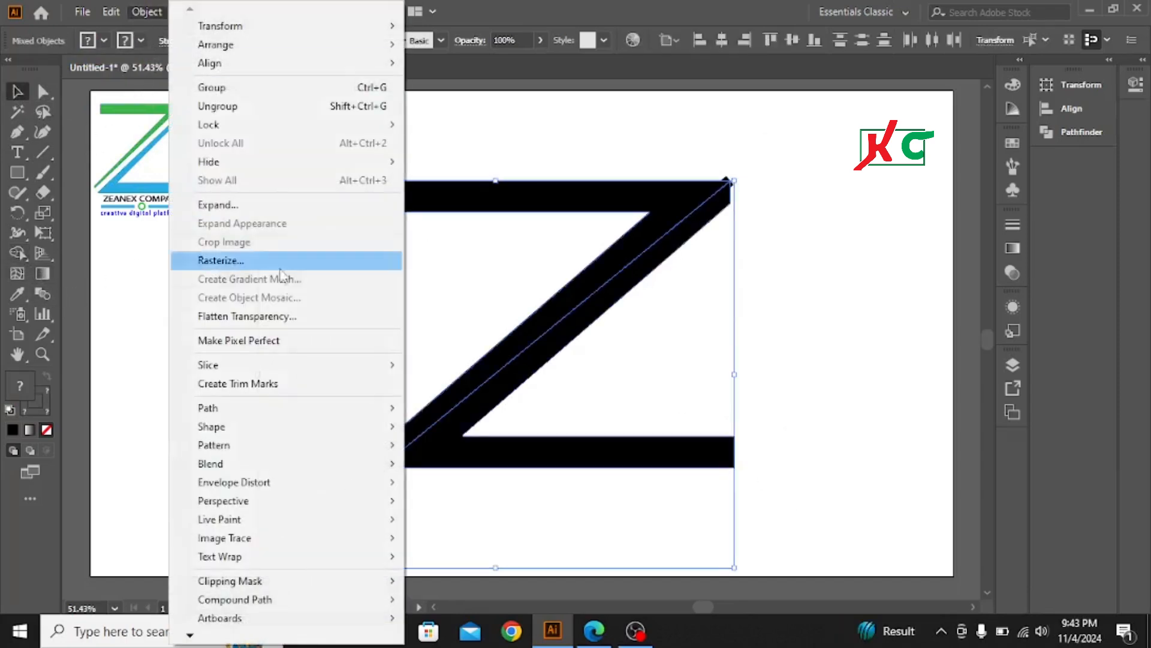
pyautogui.click(213, 205)
pyautogui.press('Return')
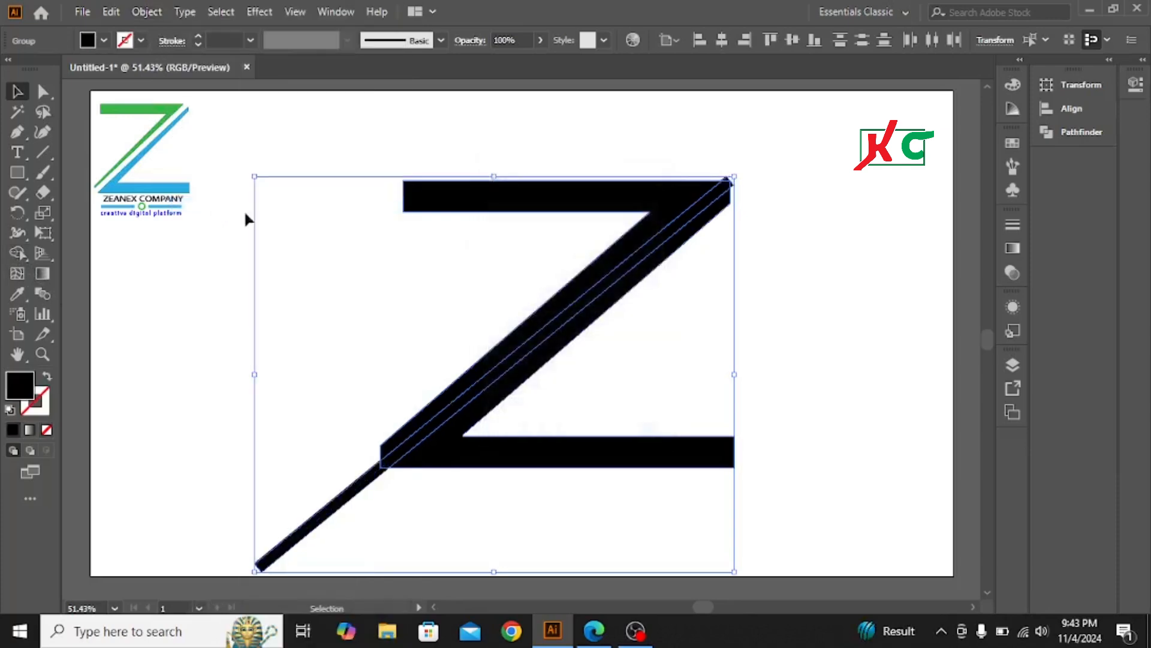
# With Shape Builder, delete the line's overhanging tail, the thin diagonal stripe and the top-right sliver
pyautogui.click(18, 252)
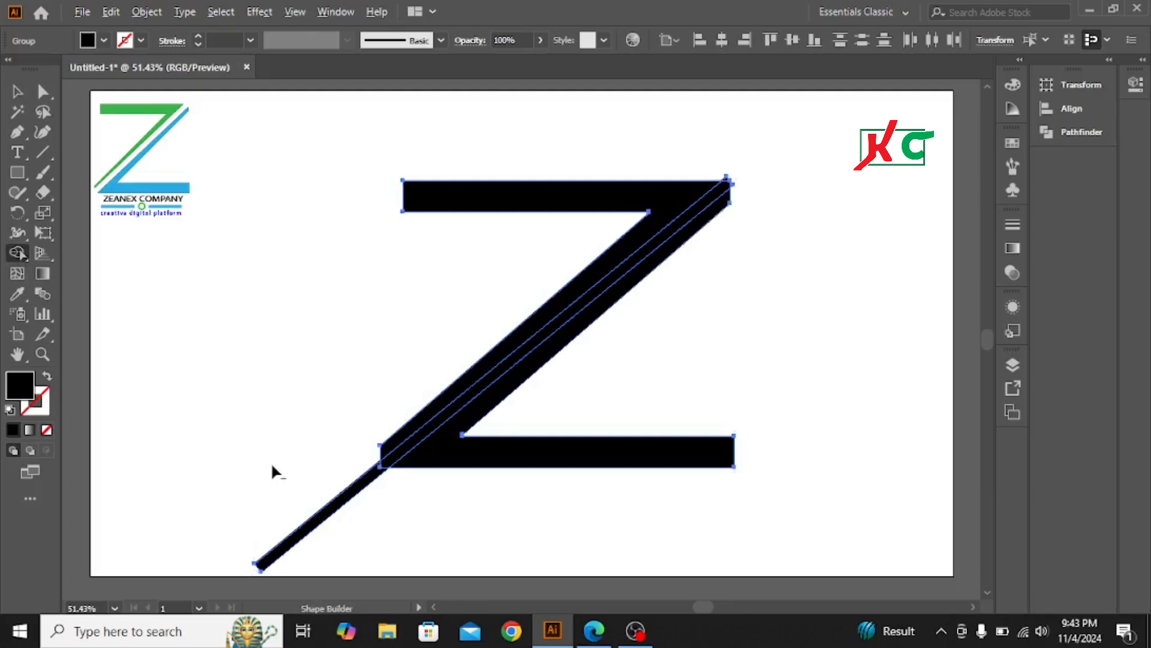
pyautogui.moveTo(294, 467); pyautogui.dragTo(378, 531)
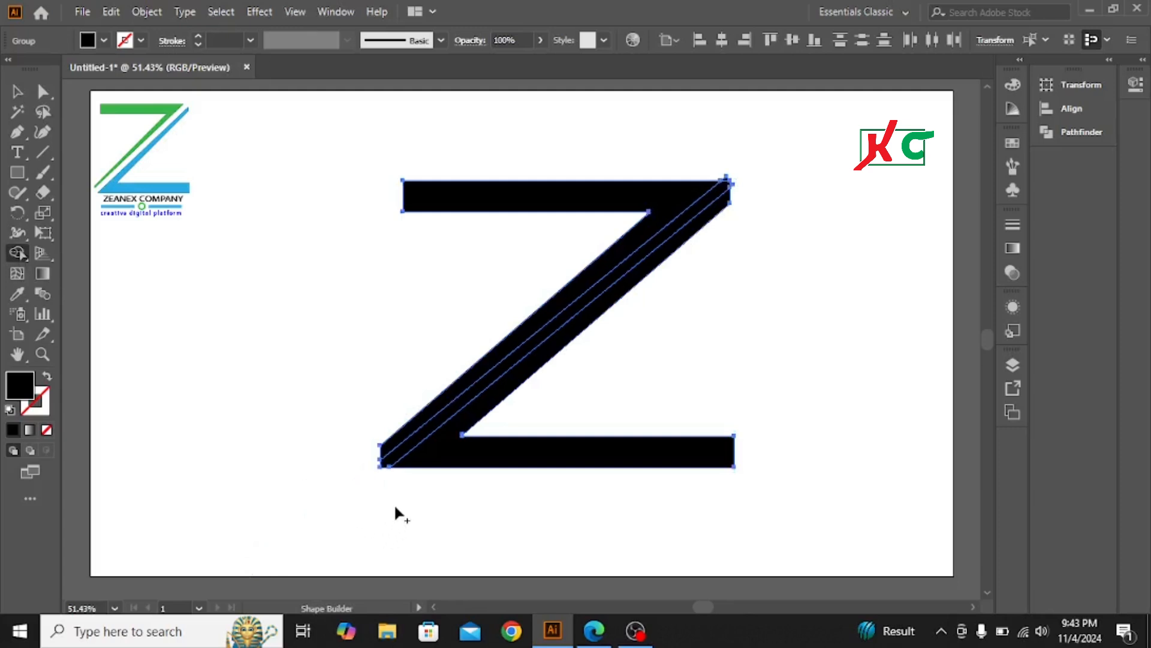
pyautogui.keyDown('alt'); pyautogui.click(414, 442); pyautogui.keyUp('alt')
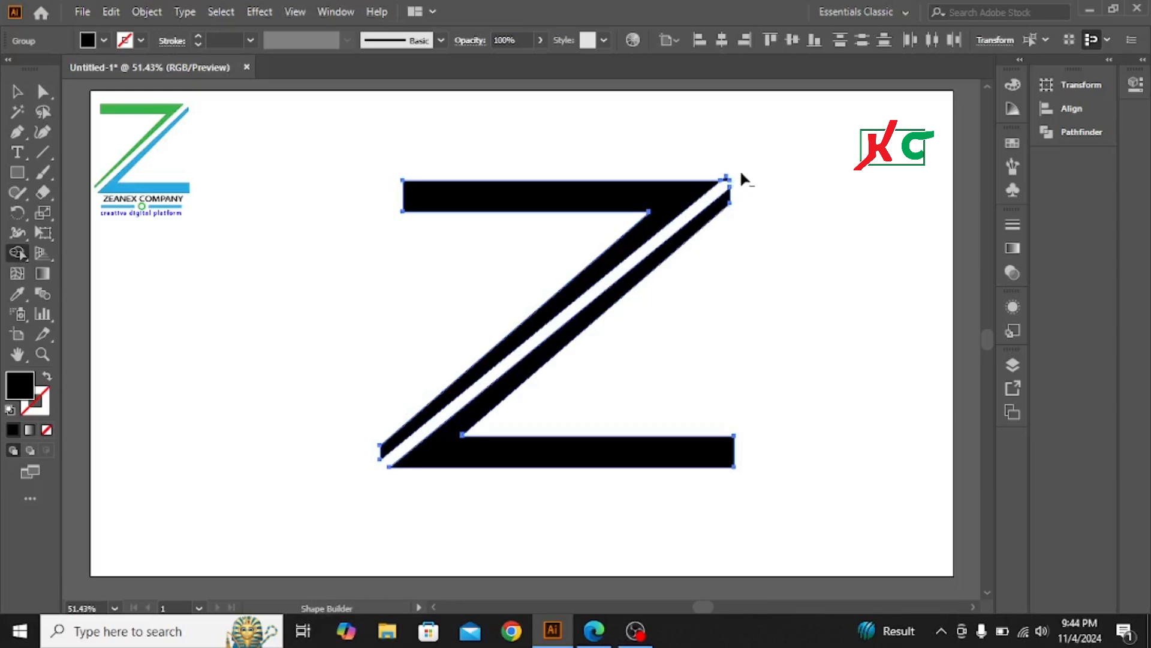
pyautogui.keyDown('alt'); pyautogui.click(729, 182); pyautogui.keyUp('alt')
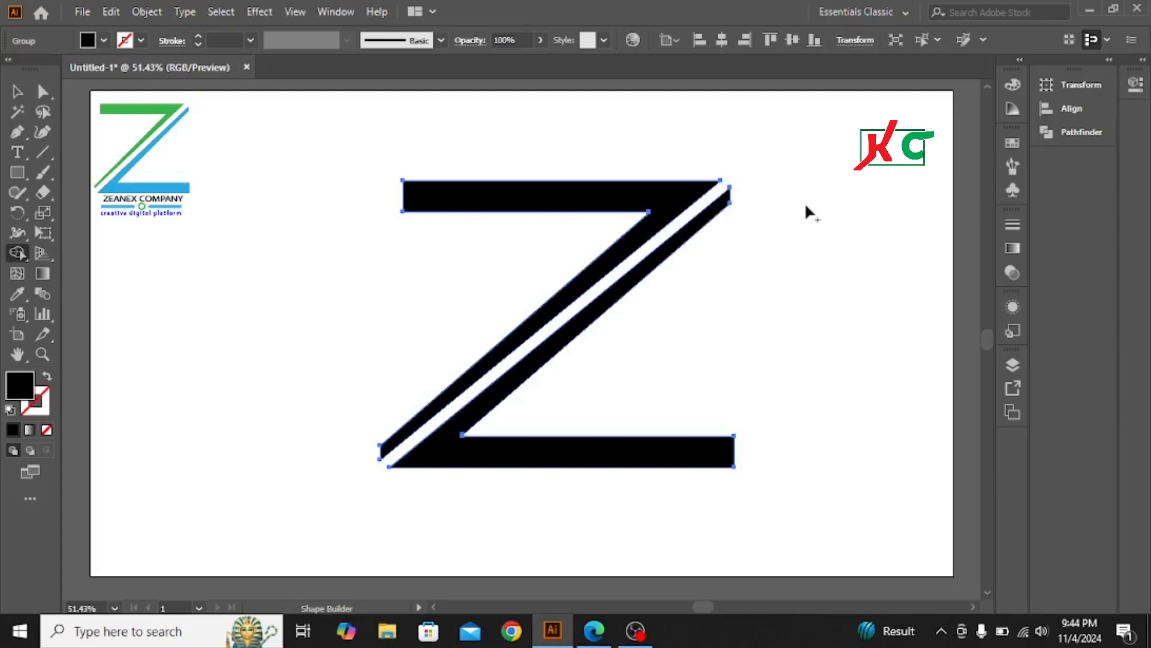
pyautogui.click(17, 92)
pyautogui.click(302, 348)
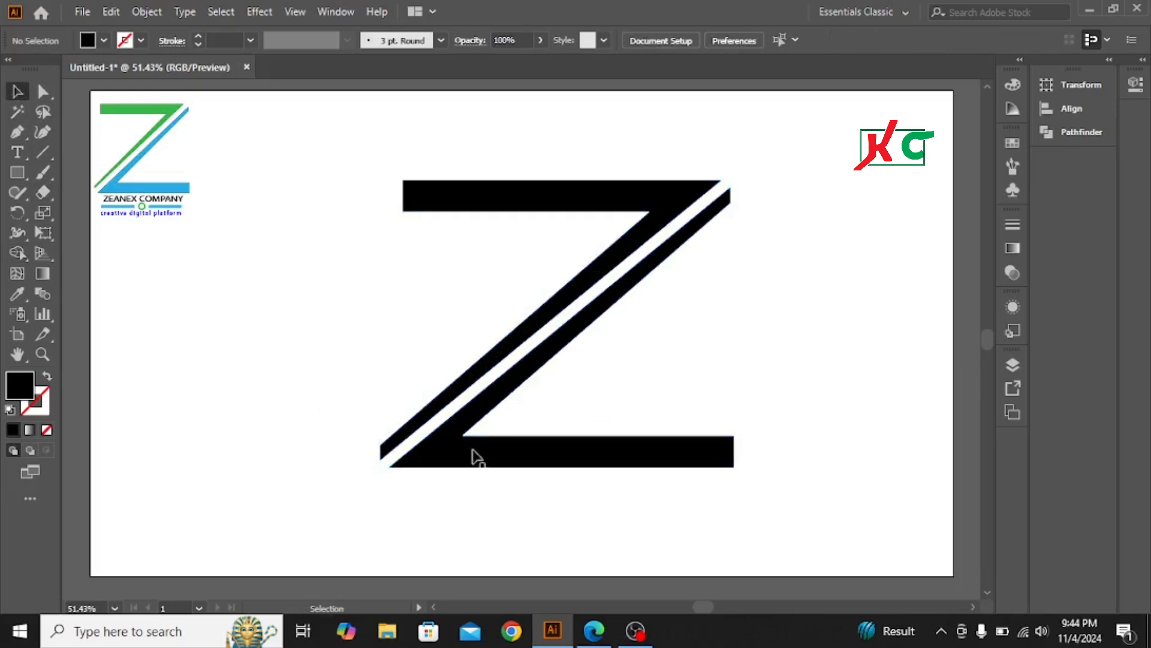
pyautogui.scroll(-1, 659, 501)
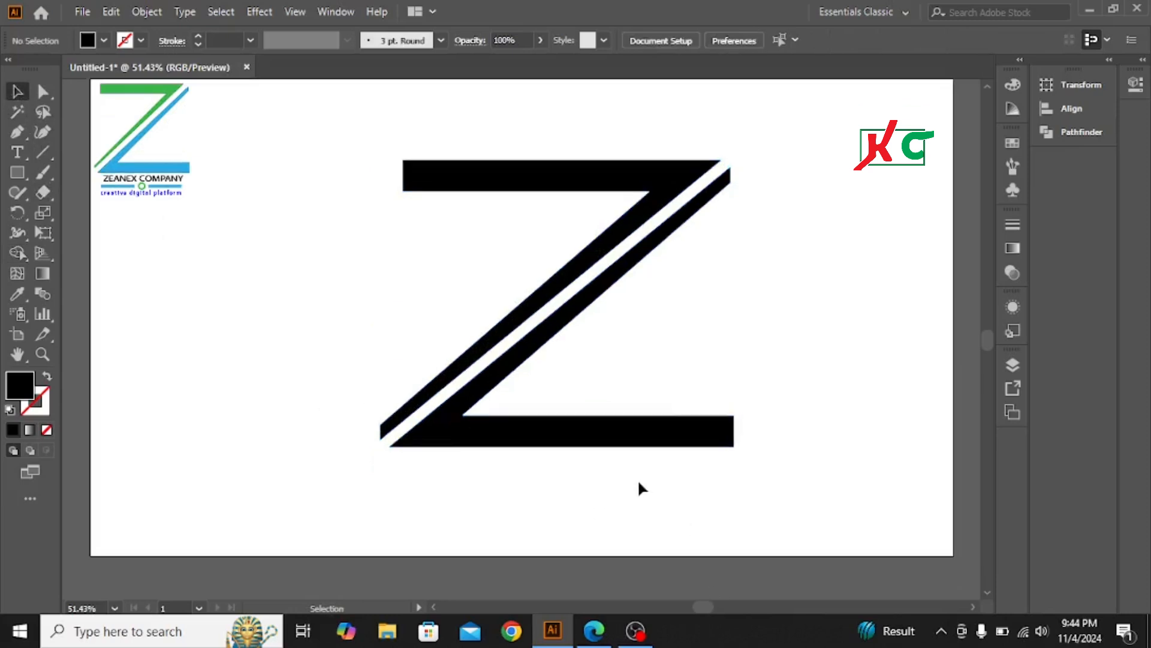
pyautogui.scroll(1, 632, 487)
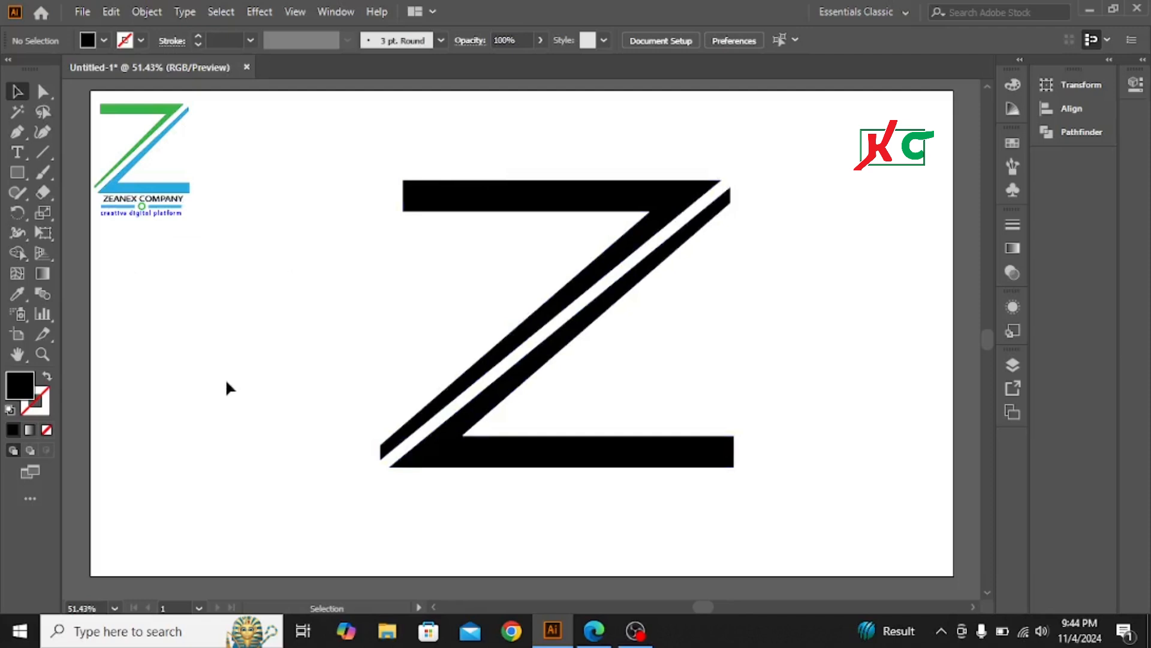
# Add a new text object left of the Z reading 'ZEANEX COMPANY'
pyautogui.click(18, 153)
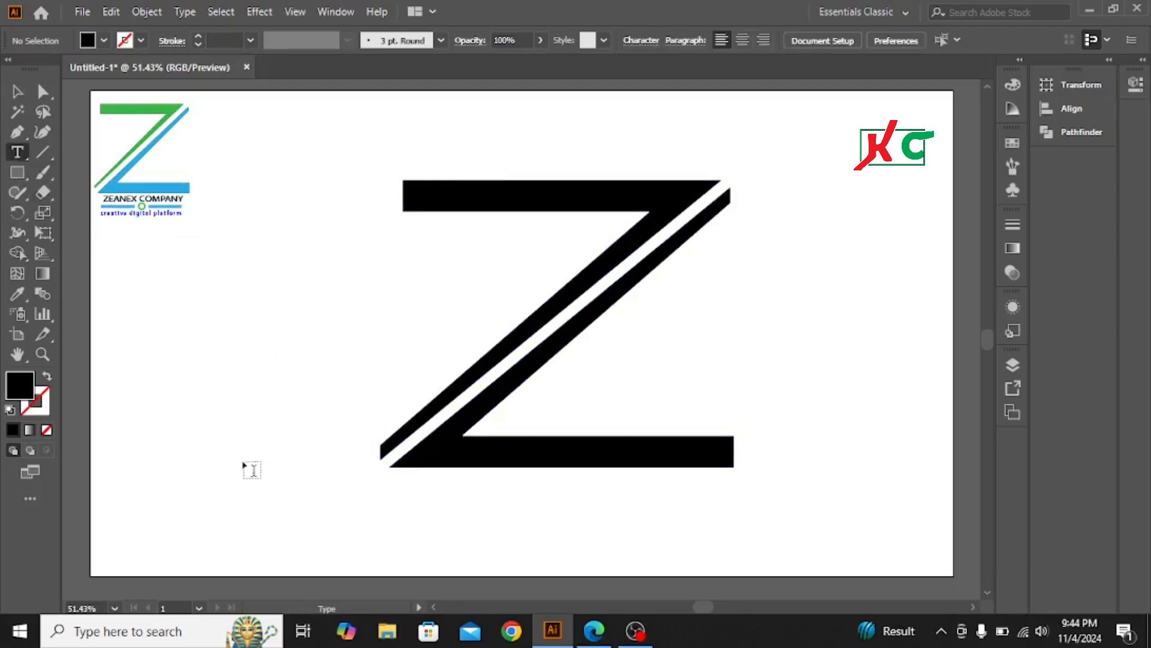
pyautogui.click(170, 330)
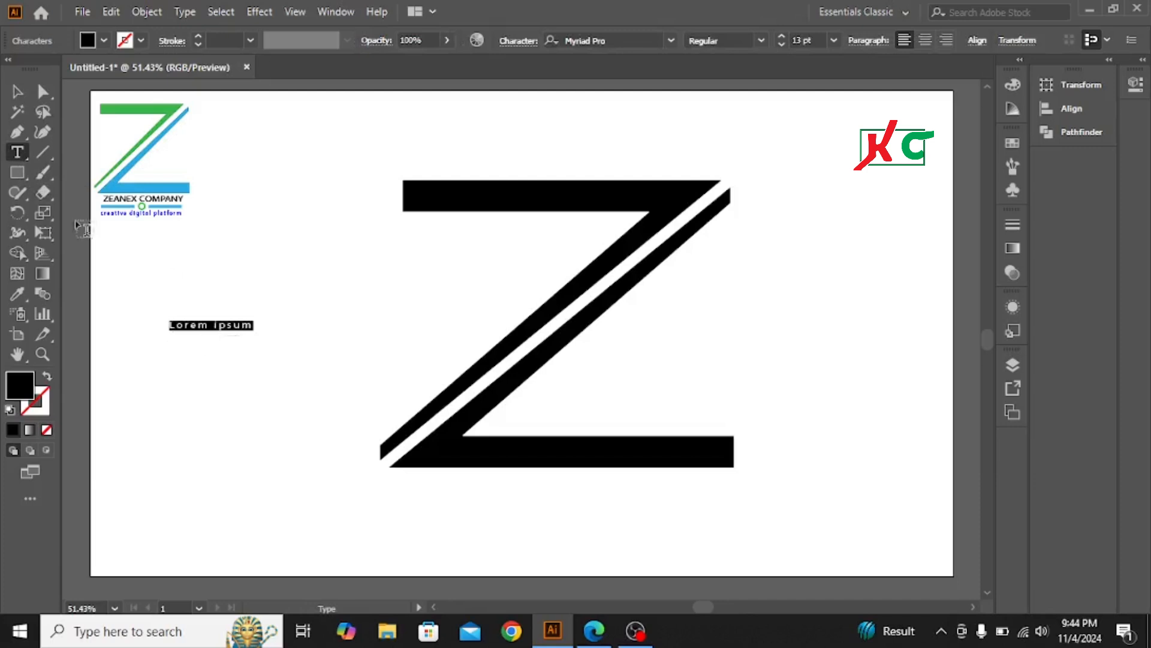
pyautogui.click(17, 92)
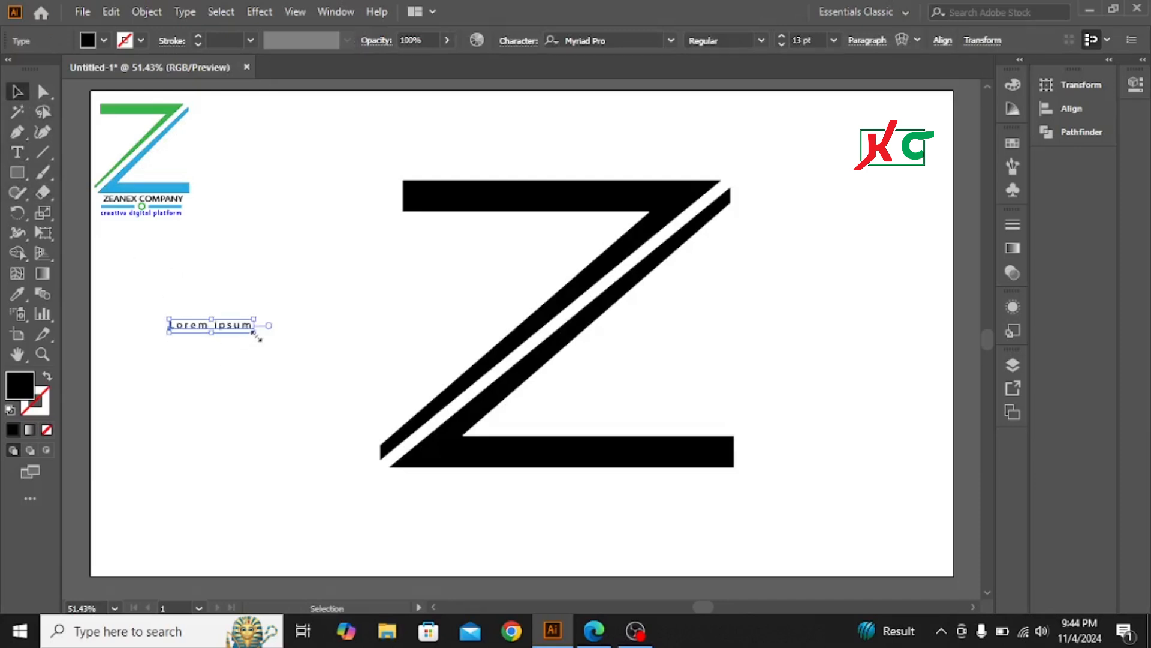
pyautogui.press('t')
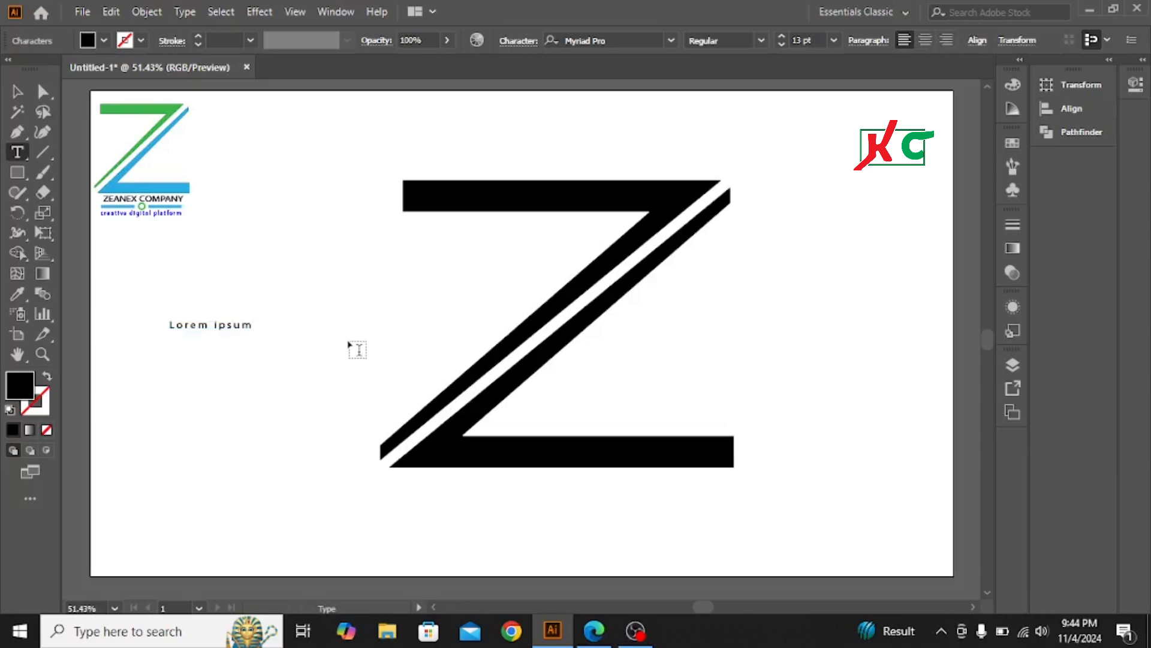
pyautogui.press('BackSpace')
pyautogui.press('BackSpace')
pyautogui.press('BackSpace')
pyautogui.press('BackSpace')
pyautogui.press('BackSpace')
pyautogui.press('BackSpace')
pyautogui.press('BackSpace')
pyautogui.press('BackSpace')
pyautogui.press('BackSpace')
pyautogui.press('BackSpace')
pyautogui.press('BackSpace')
pyautogui.write('A')
pyautogui.press('BackSpace')
pyautogui.write('ZEANEX COMPANY')
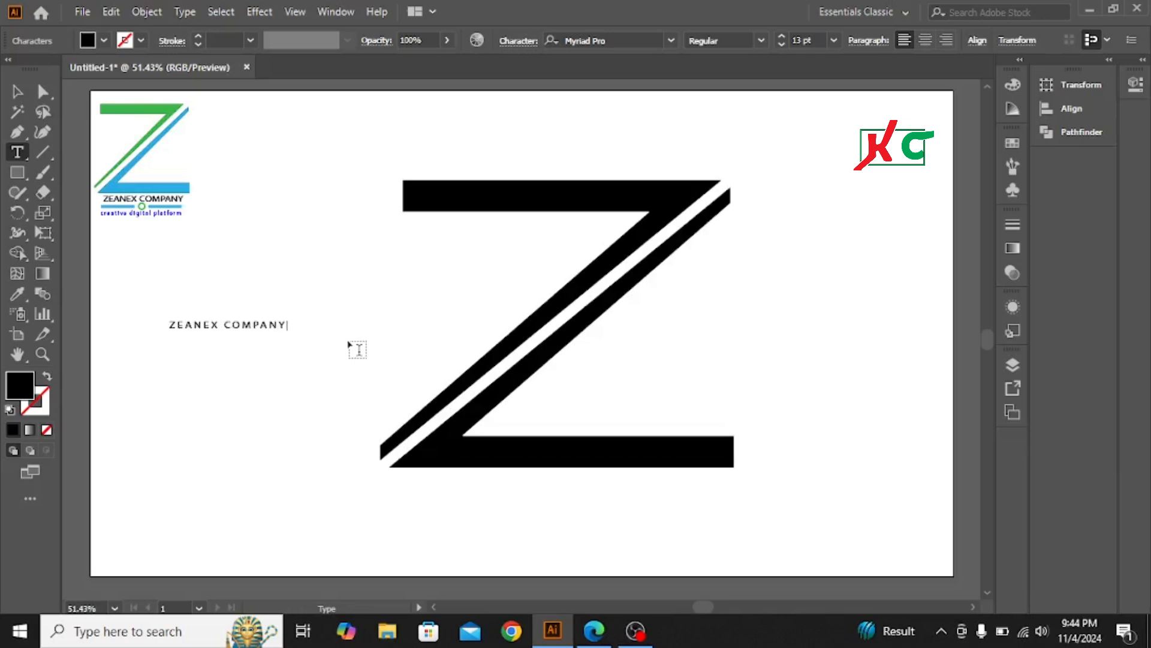
# Copy the reference logo's text style onto 'ZEANEX COMPANY' with the Eyedropper
pyautogui.click(16, 91)
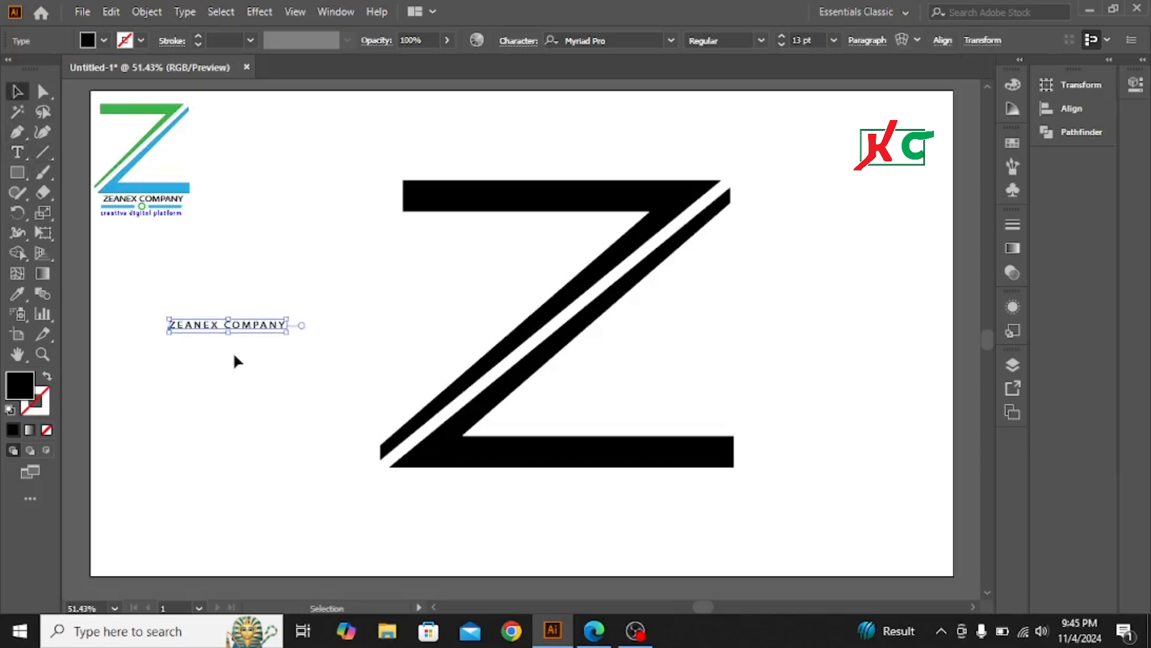
pyautogui.click(17, 294)
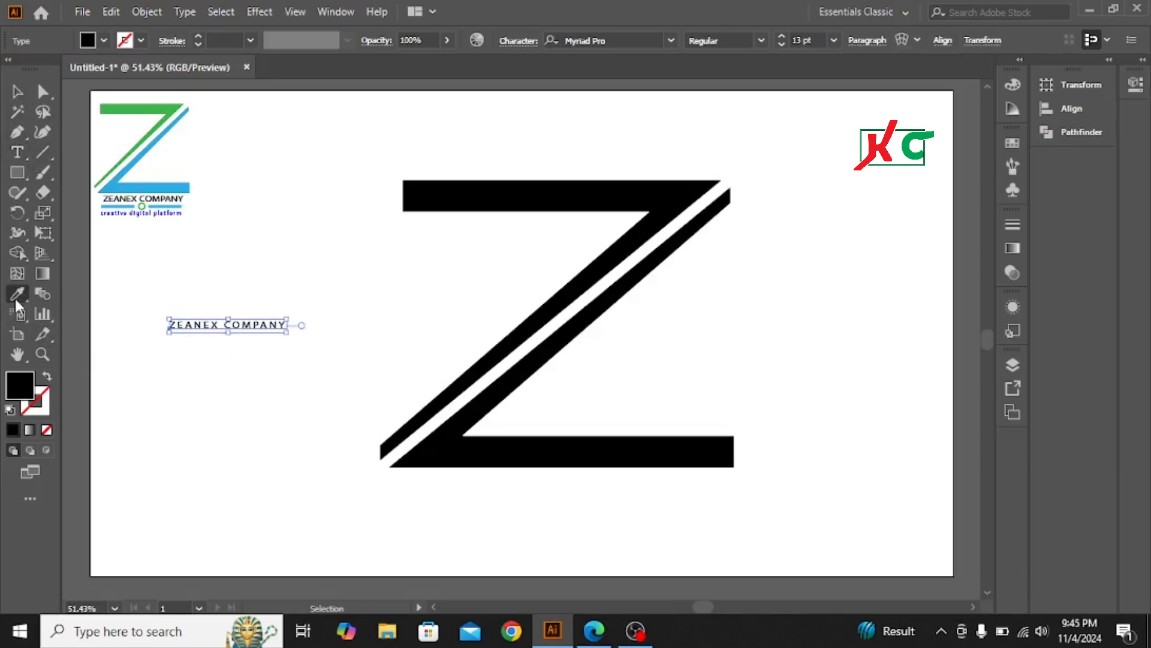
pyautogui.click(155, 204)
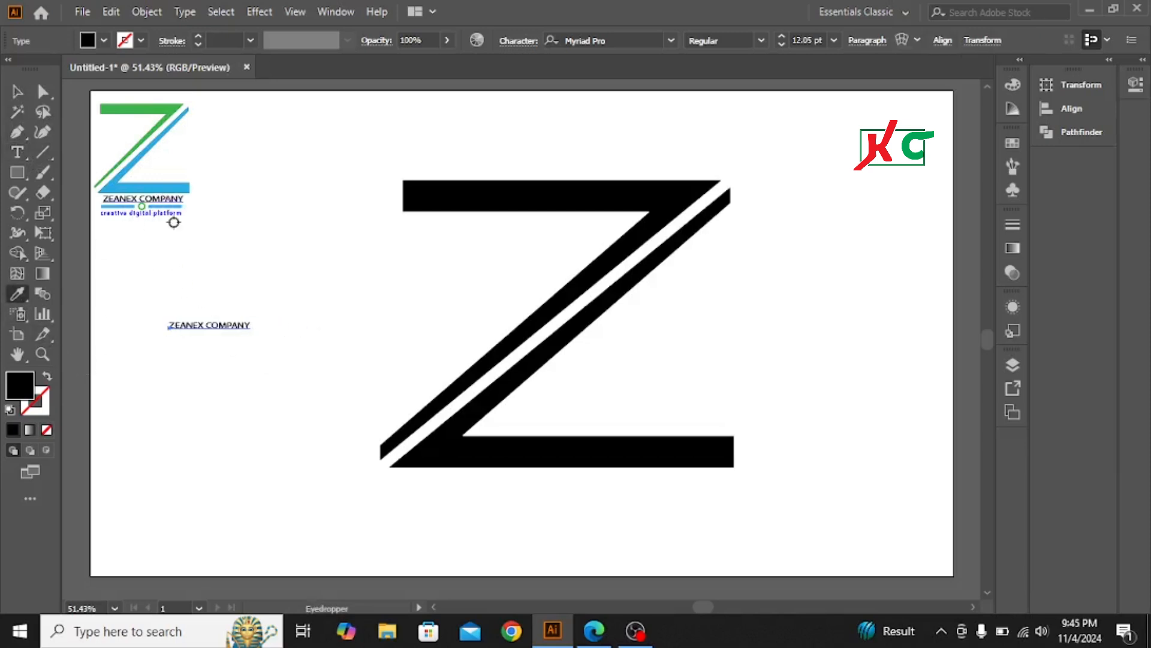
pyautogui.click(17, 92)
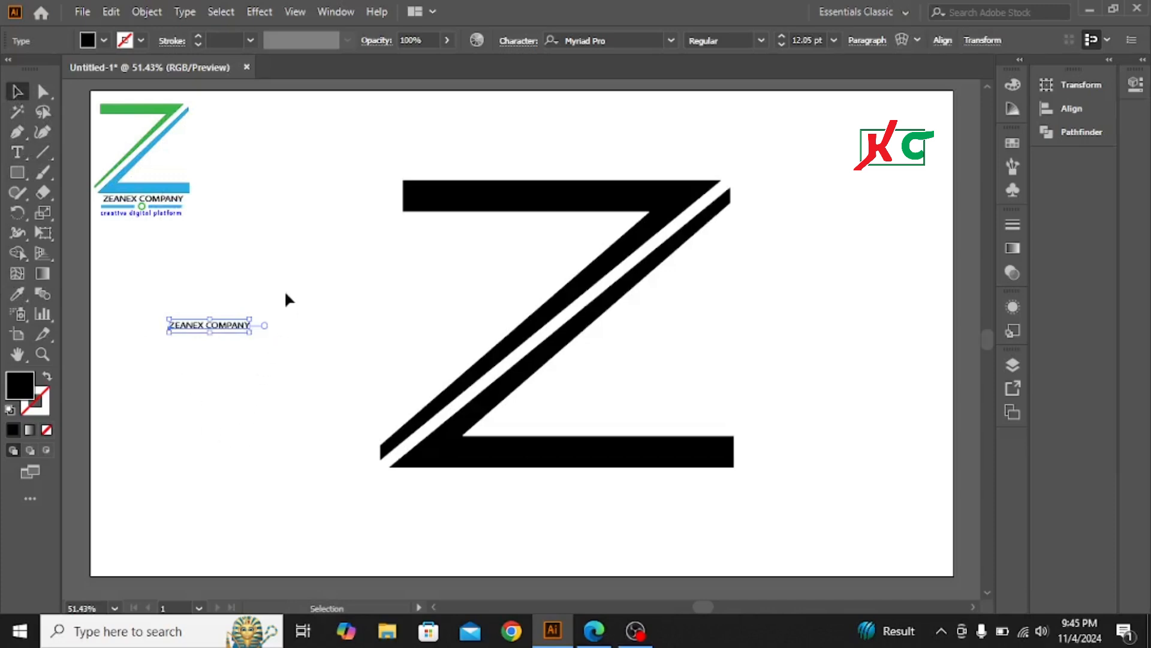
pyautogui.click(276, 324)
# Enlarge the company name to 34.16 pt and centre it beneath the Z
pyautogui.click(210, 327)
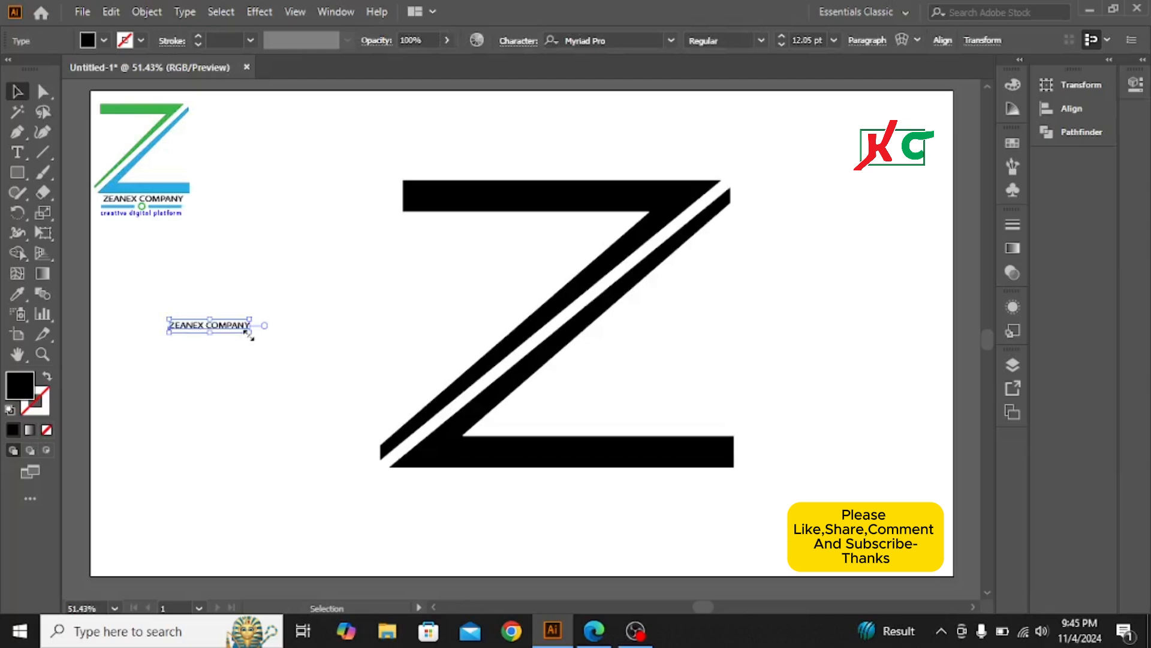
pyautogui.moveTo(249, 334); pyautogui.dragTo(293, 388)
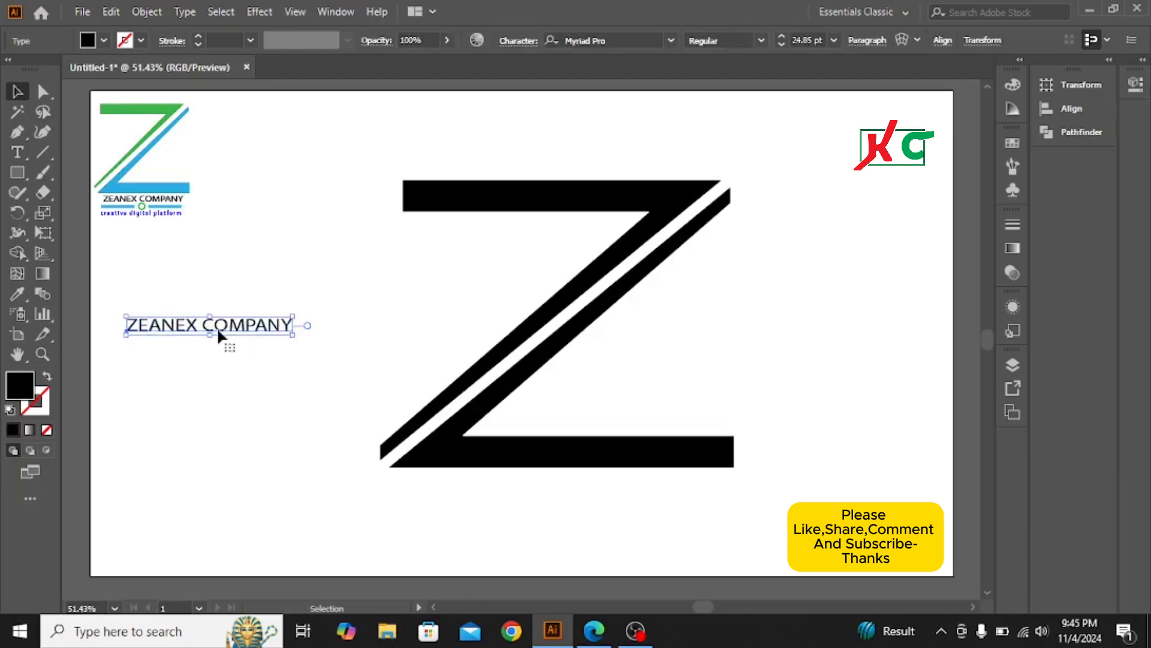
pyautogui.moveTo(235, 328); pyautogui.dragTo(574, 481)
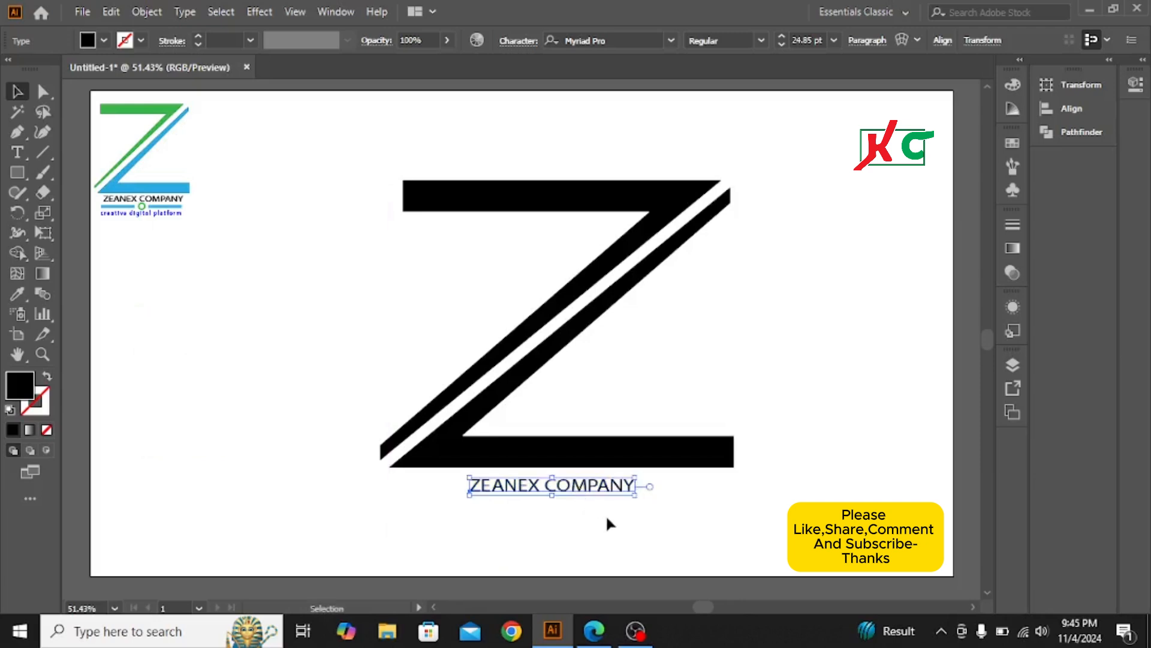
pyautogui.moveTo(636, 497); pyautogui.dragTo(668, 501)
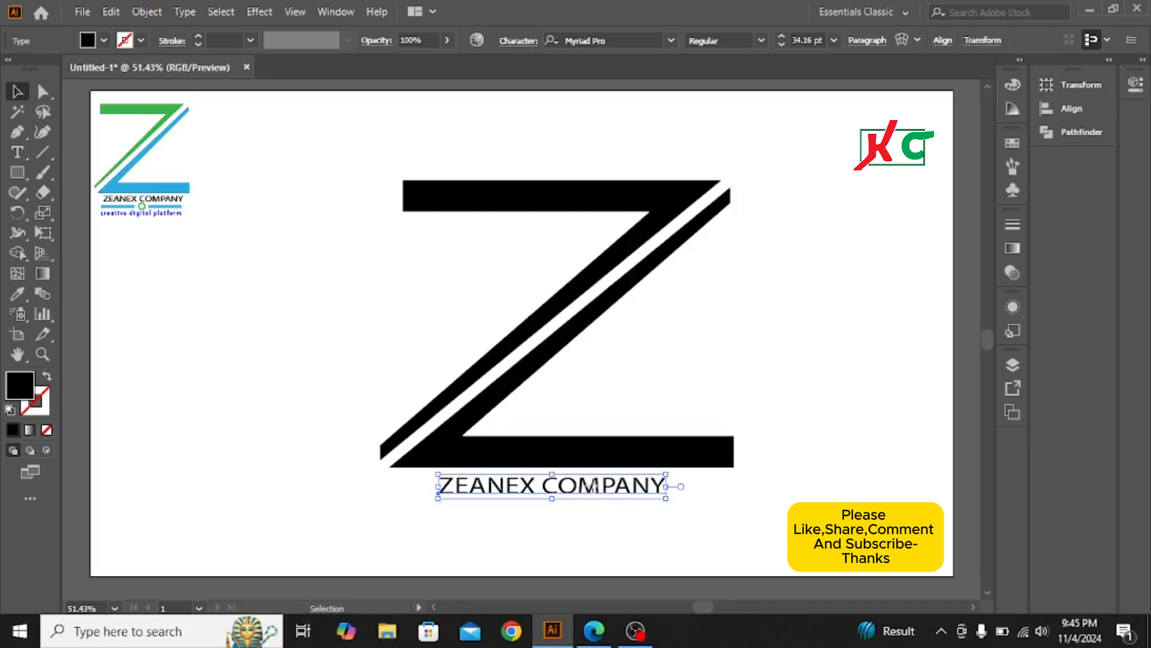
pyautogui.moveTo(595, 495); pyautogui.dragTo(599, 487)
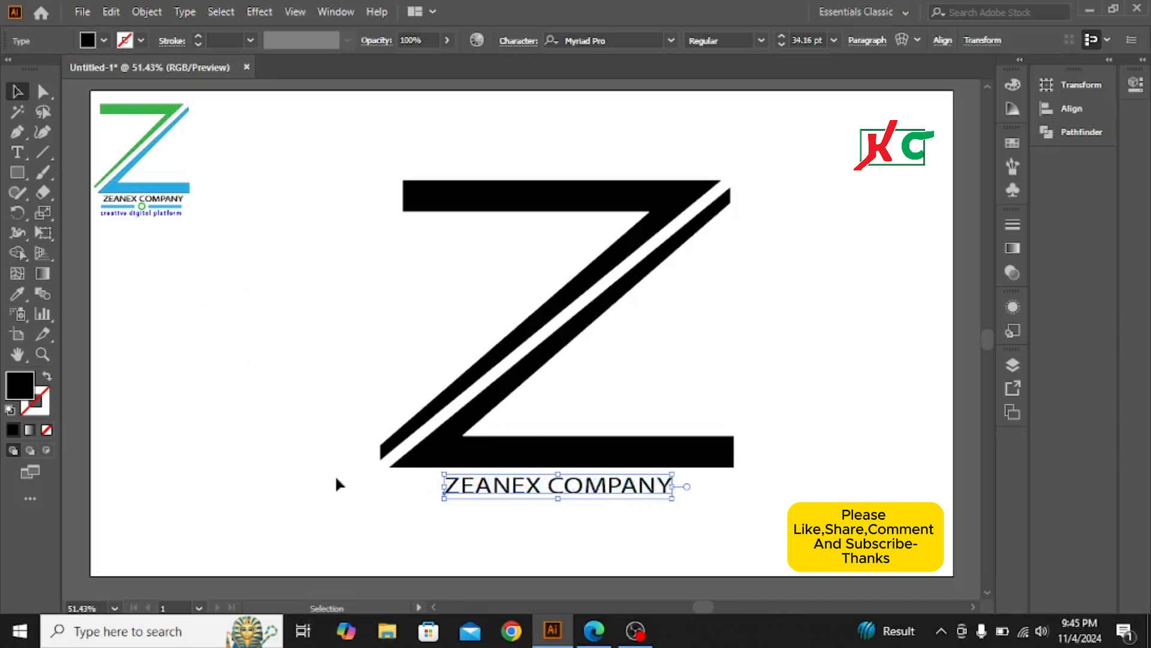
# Create a new text object reading 'creative digital platform'
pyautogui.click(18, 152)
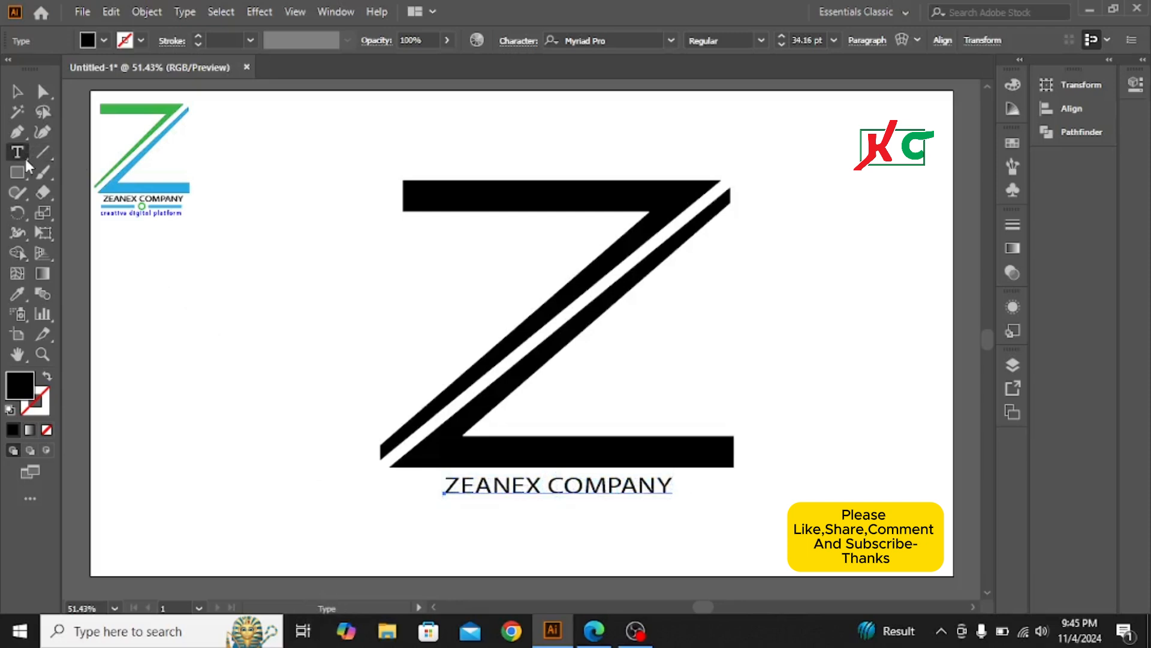
pyautogui.click(192, 309)
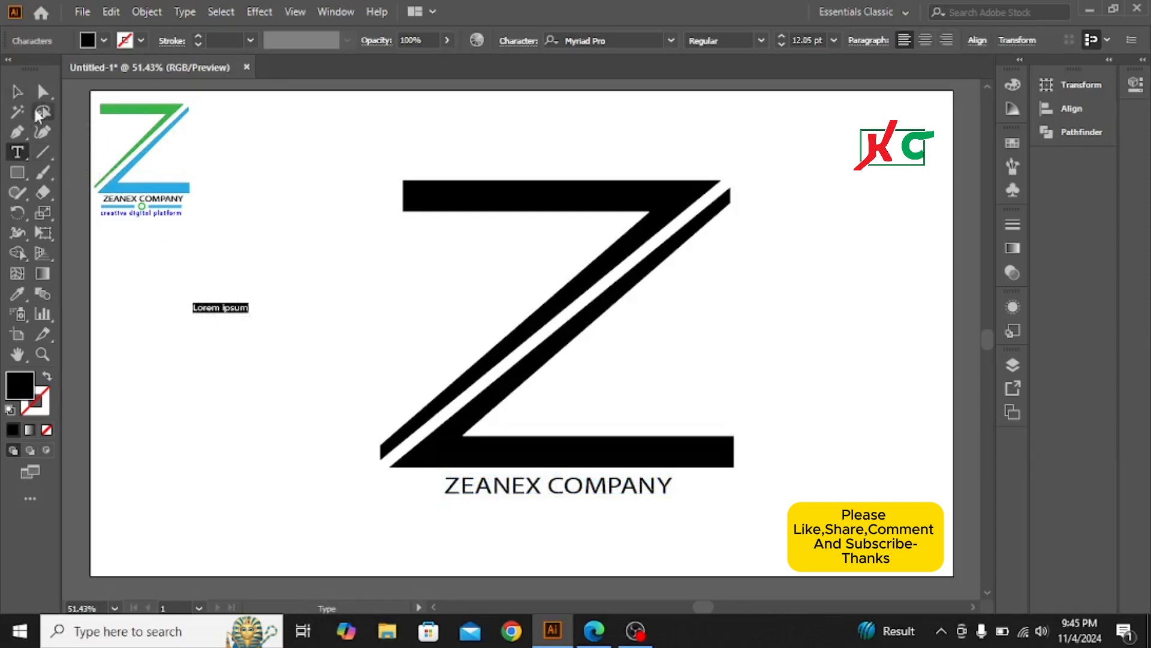
pyautogui.click(17, 91)
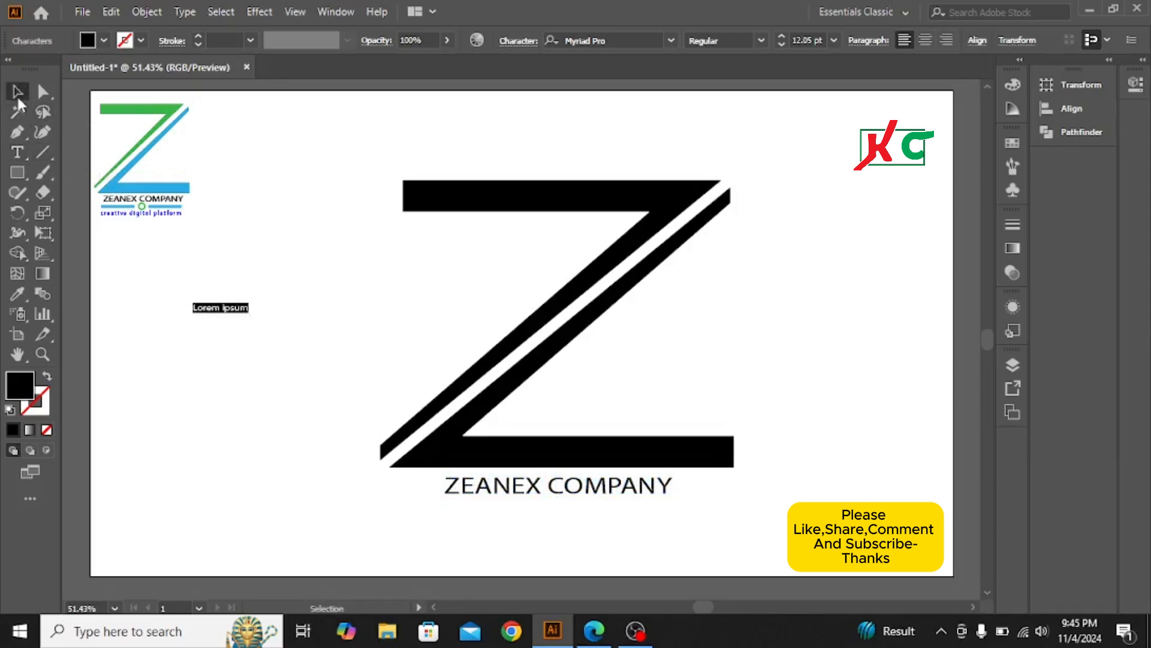
pyautogui.moveTo(248, 315); pyautogui.dragTo(281, 339)
pyautogui.doubleClick(268, 311)
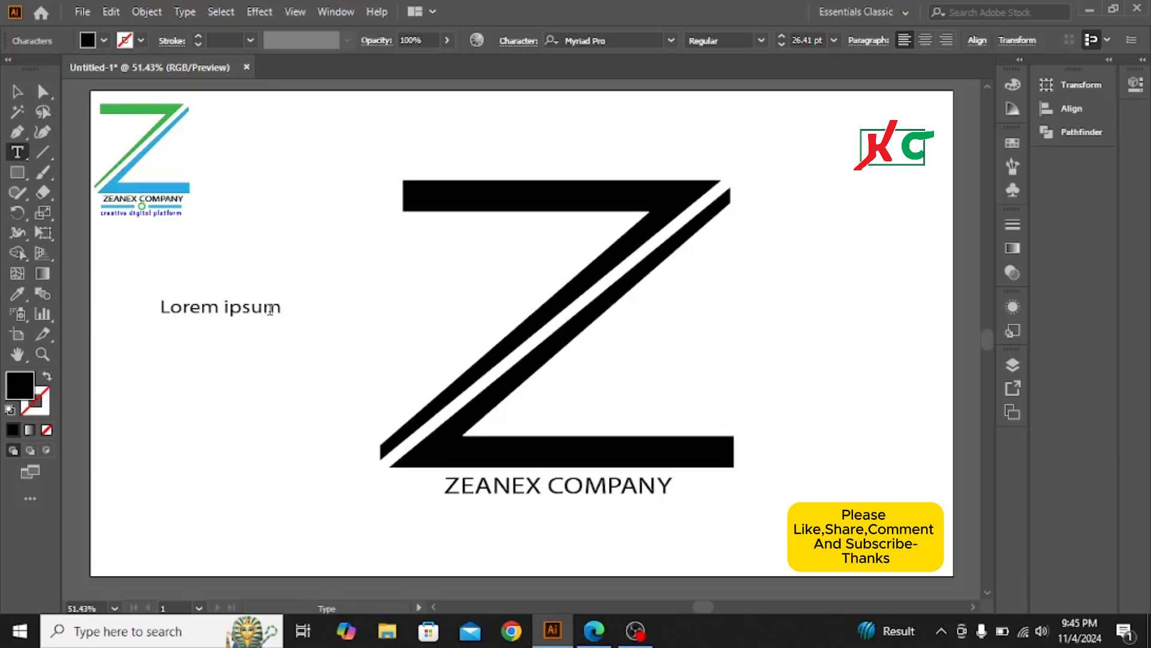
pyautogui.press('BackSpace')
pyautogui.press('BackSpace')
pyautogui.press('BackSpace')
pyautogui.press('BackSpace')
pyautogui.press('BackSpace')
pyautogui.press('BackSpace')
pyautogui.press('BackSpace')
pyautogui.press('BackSpace')
pyautogui.press('BackSpace')
pyautogui.press('BackSpace')
pyautogui.press('BackSpace')
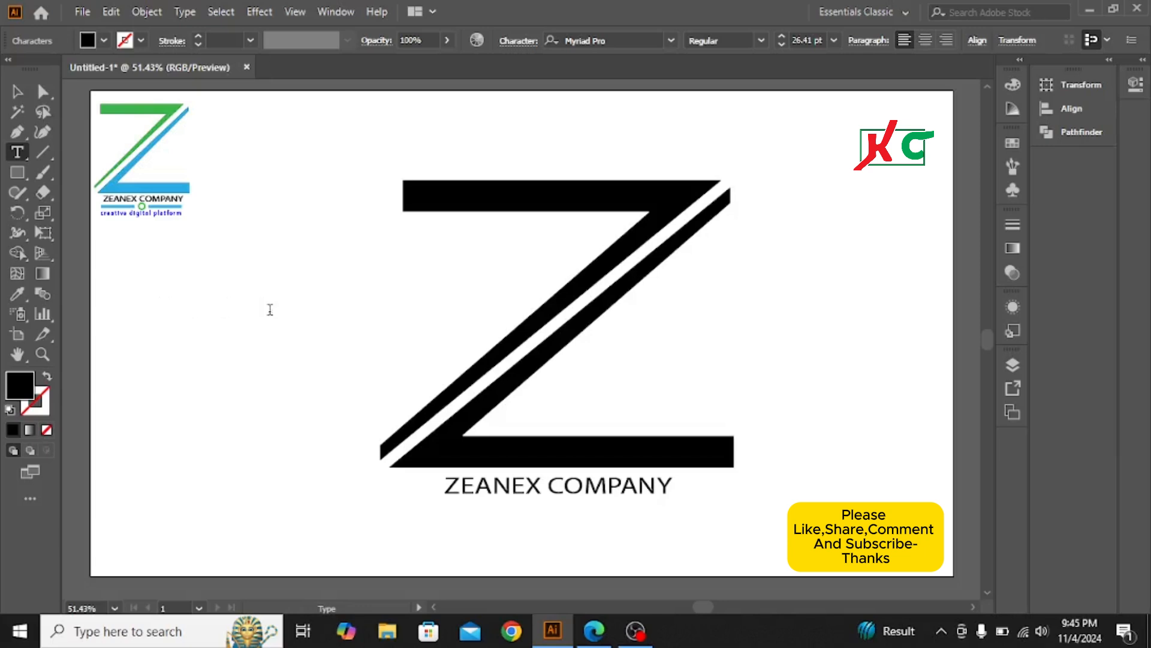
pyautogui.write('CREA')
pyautogui.press('BackSpace')
pyautogui.press('BackSpace')
pyautogui.press('BackSpace')
pyautogui.press('BackSpace')
pyautogui.write('c')
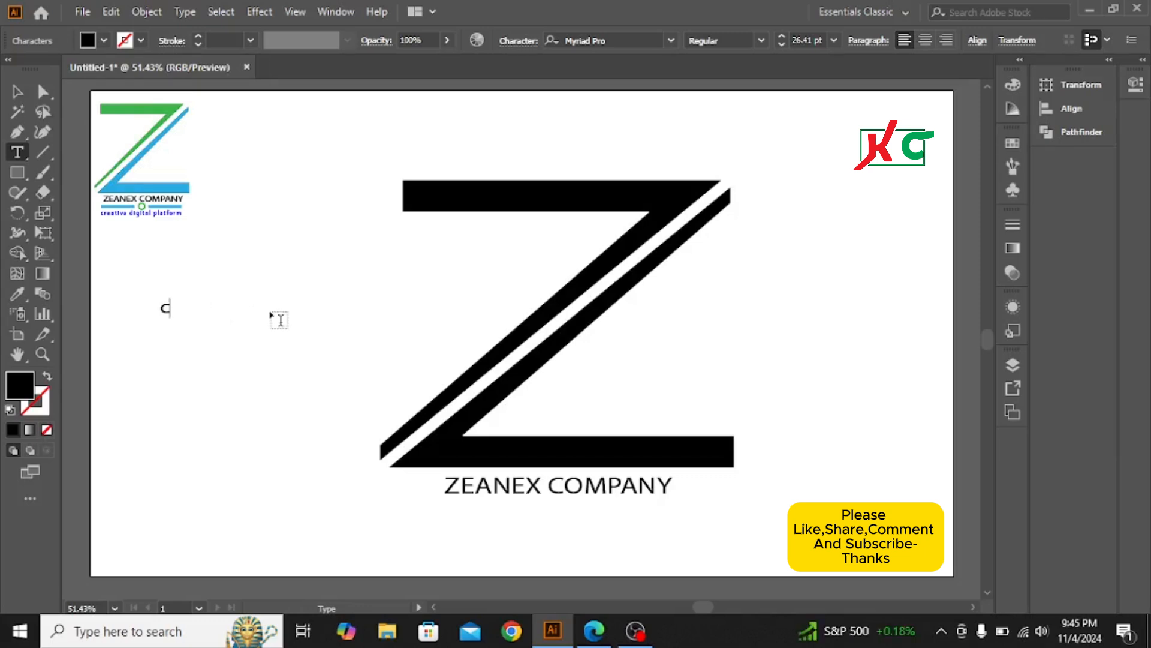
pyautogui.write('reative di')
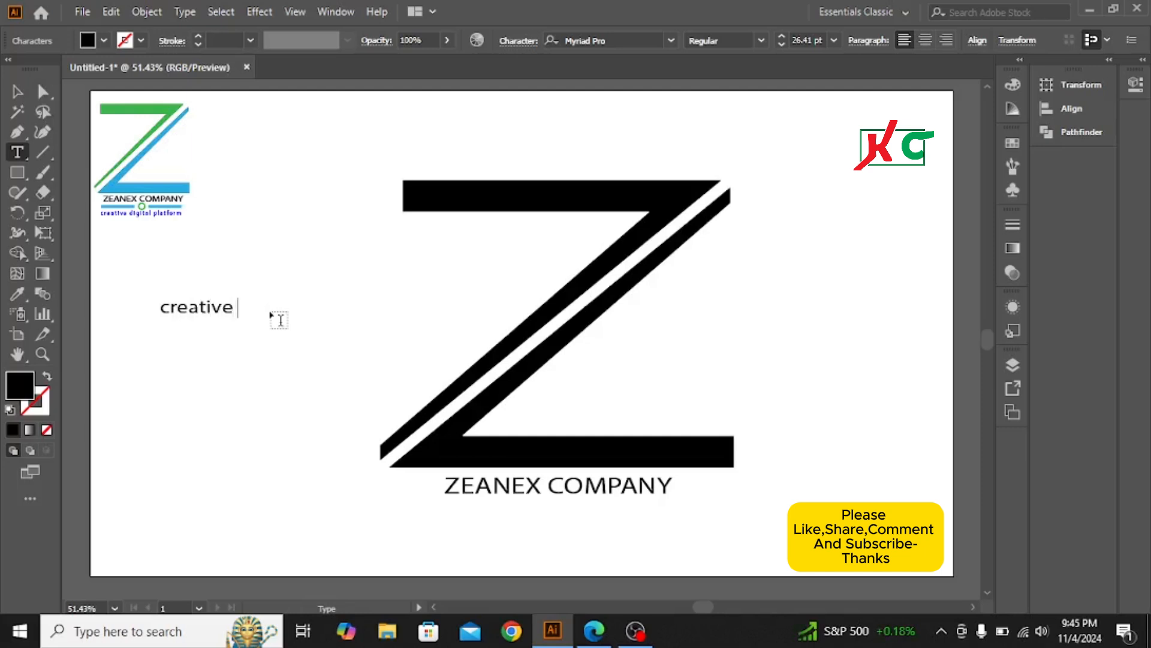
pyautogui.write('gital platform')
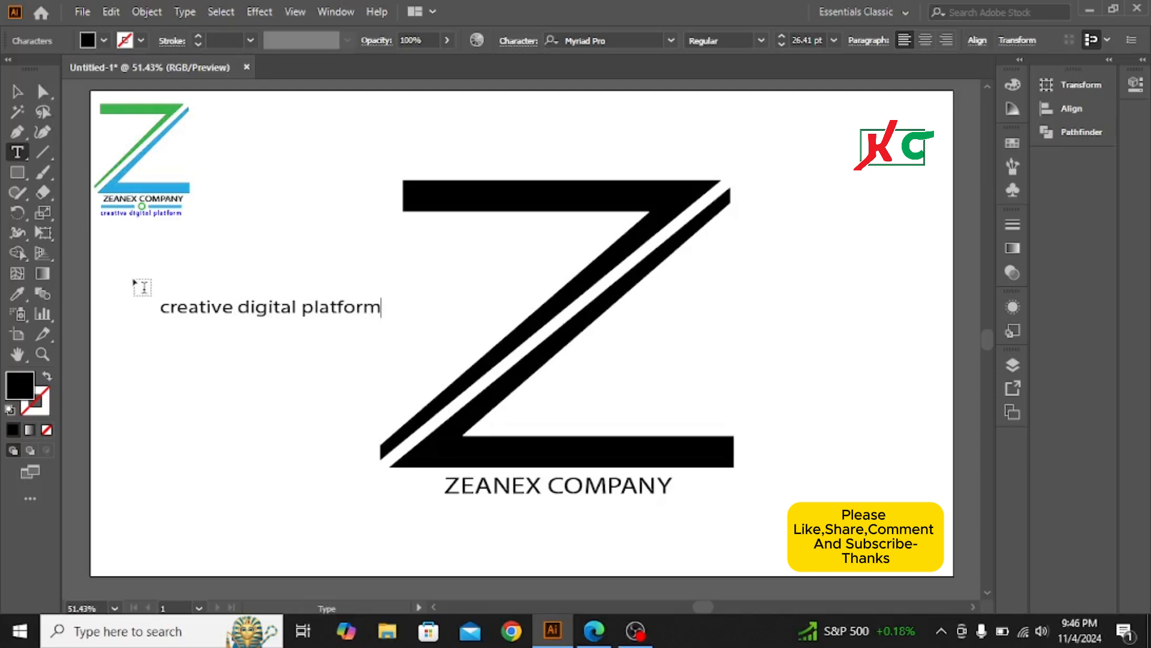
# Apply the reference tagline's blue style to the new text with the Eyedropper
pyautogui.click(16, 93)
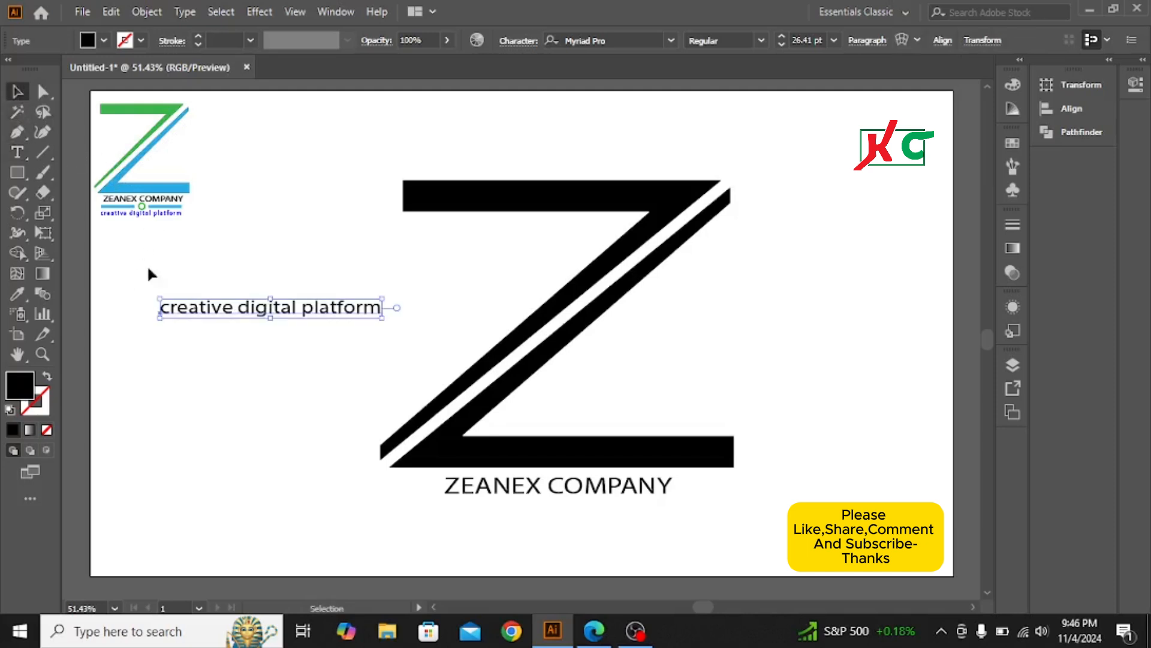
pyautogui.click(17, 293)
pyautogui.click(157, 214)
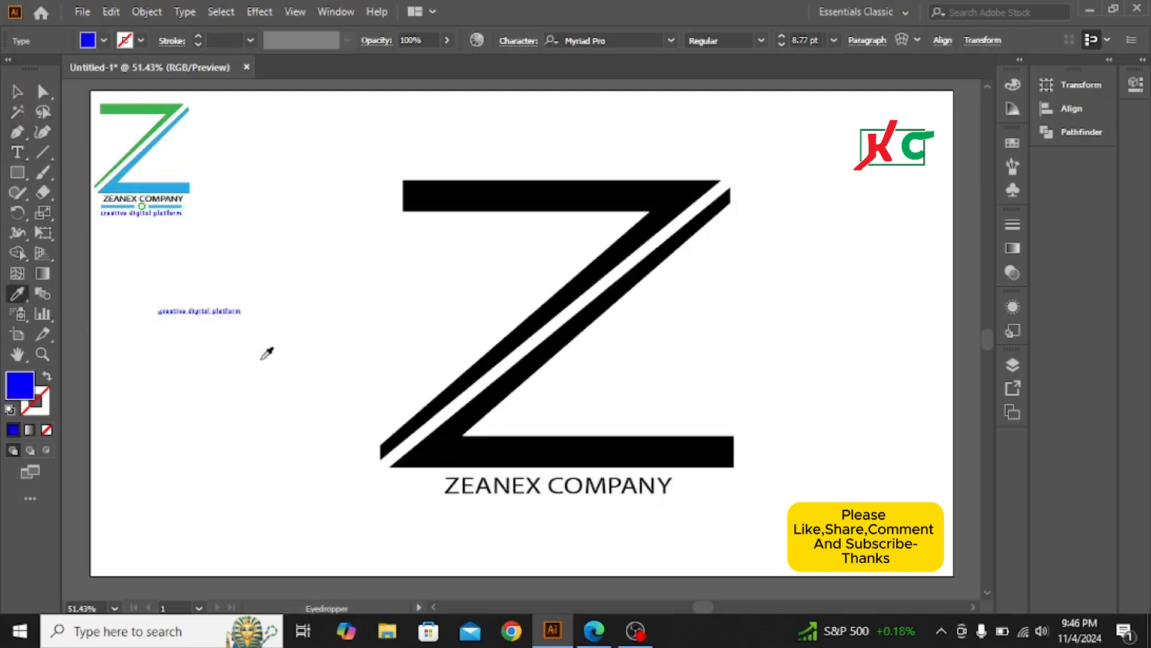
pyautogui.click(16, 91)
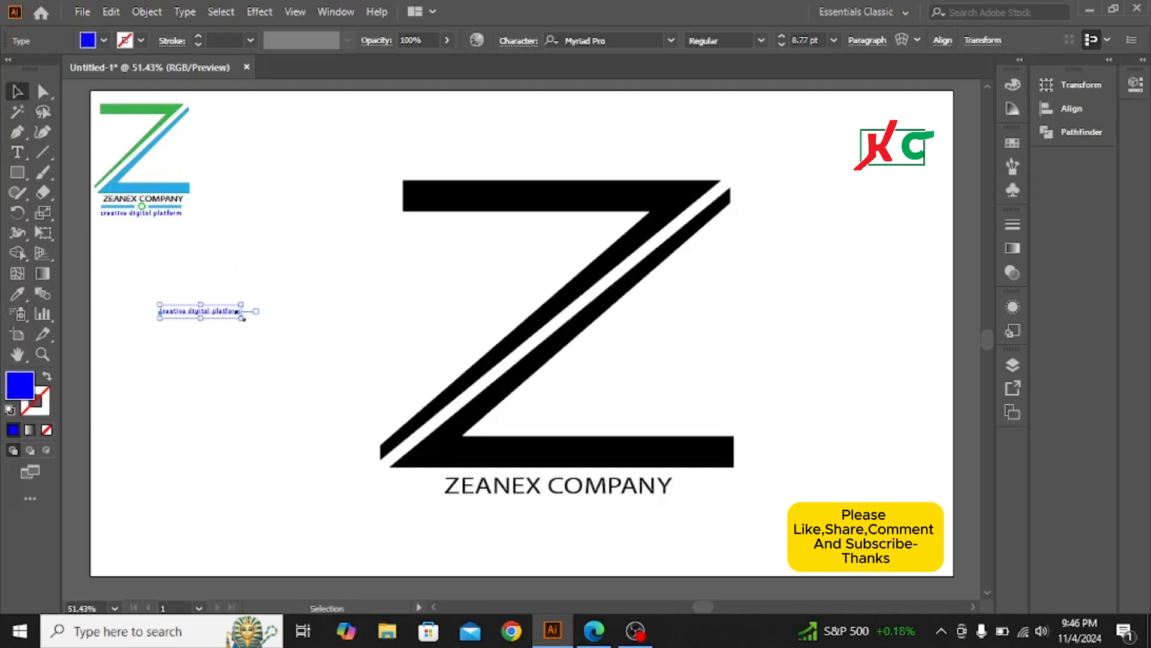
# Enlarge the tagline to 24.2 pt and centre it beneath 'ZEANEX COMPANY'
pyautogui.moveTo(242, 319); pyautogui.dragTo(582, 524)
pyautogui.moveTo(582, 525); pyautogui.dragTo(690, 541)
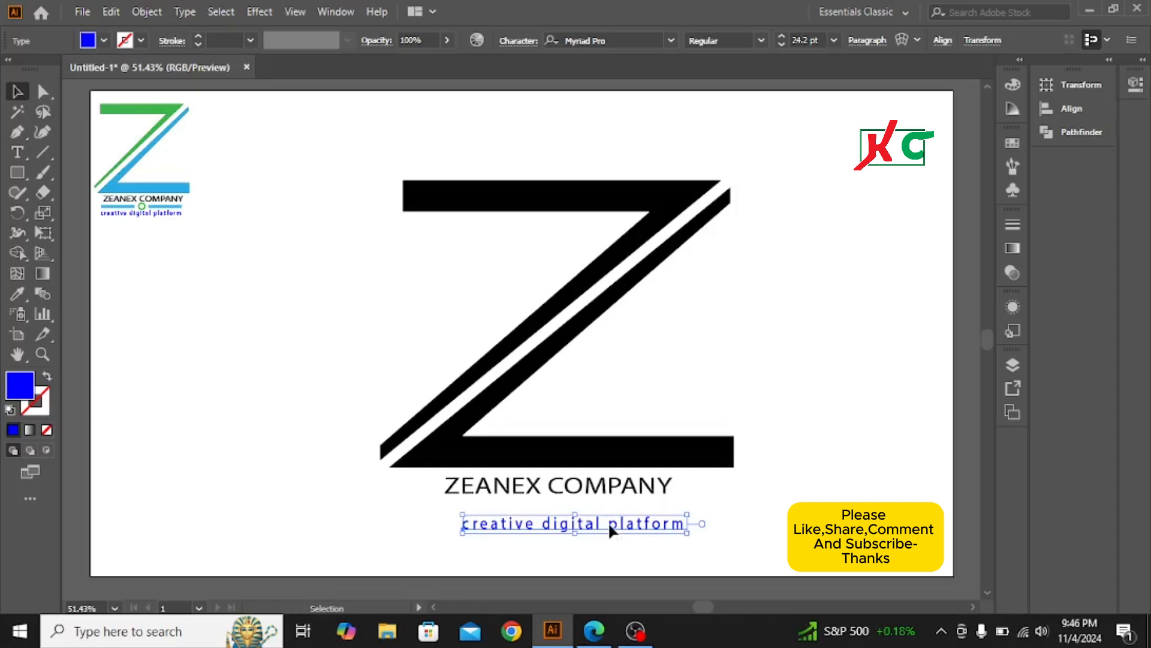
pyautogui.moveTo(608, 522); pyautogui.dragTo(596, 516)
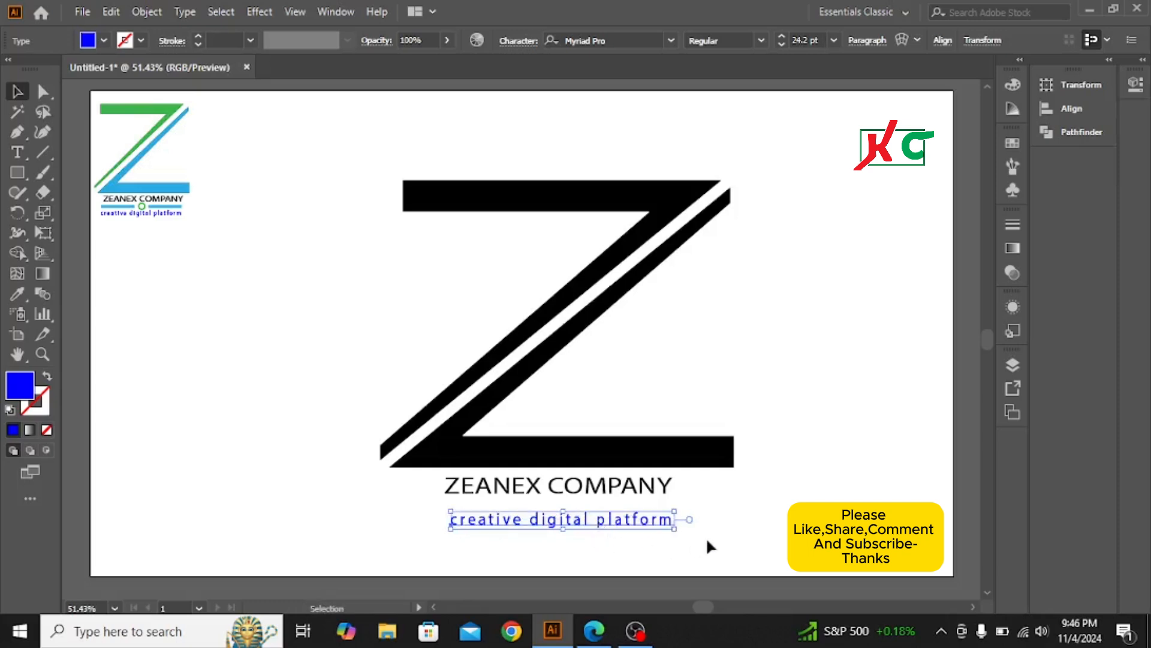
pyautogui.click(767, 520)
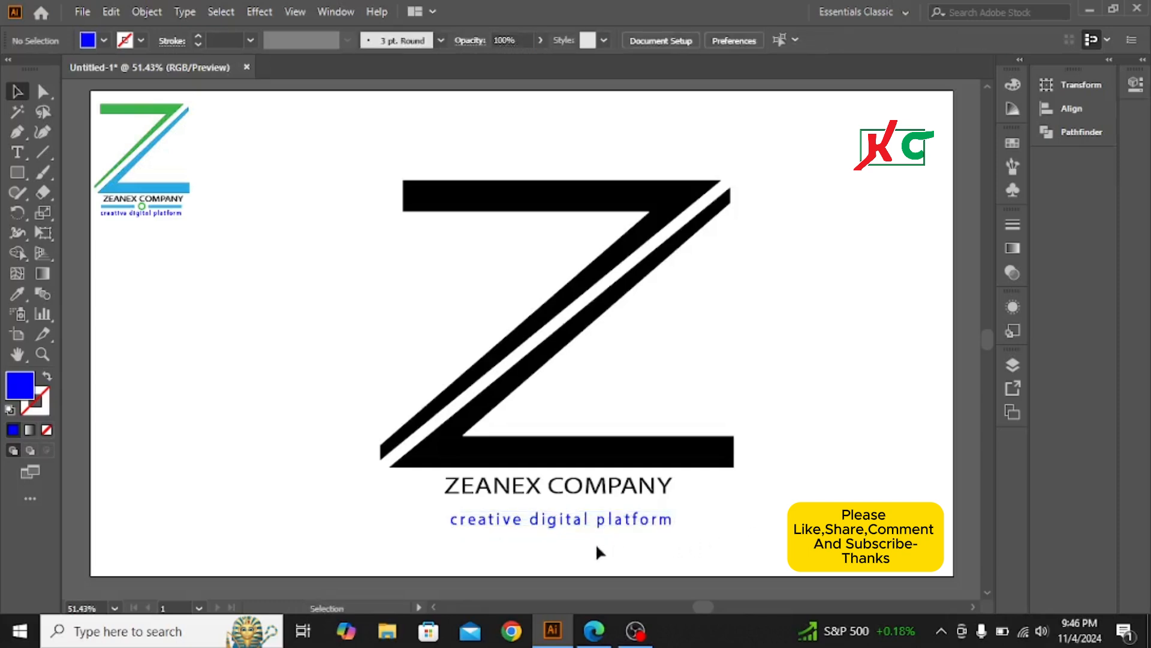
pyautogui.click(570, 521)
pyautogui.moveTo(571, 520); pyautogui.dragTo(567, 528)
pyautogui.click(398, 378)
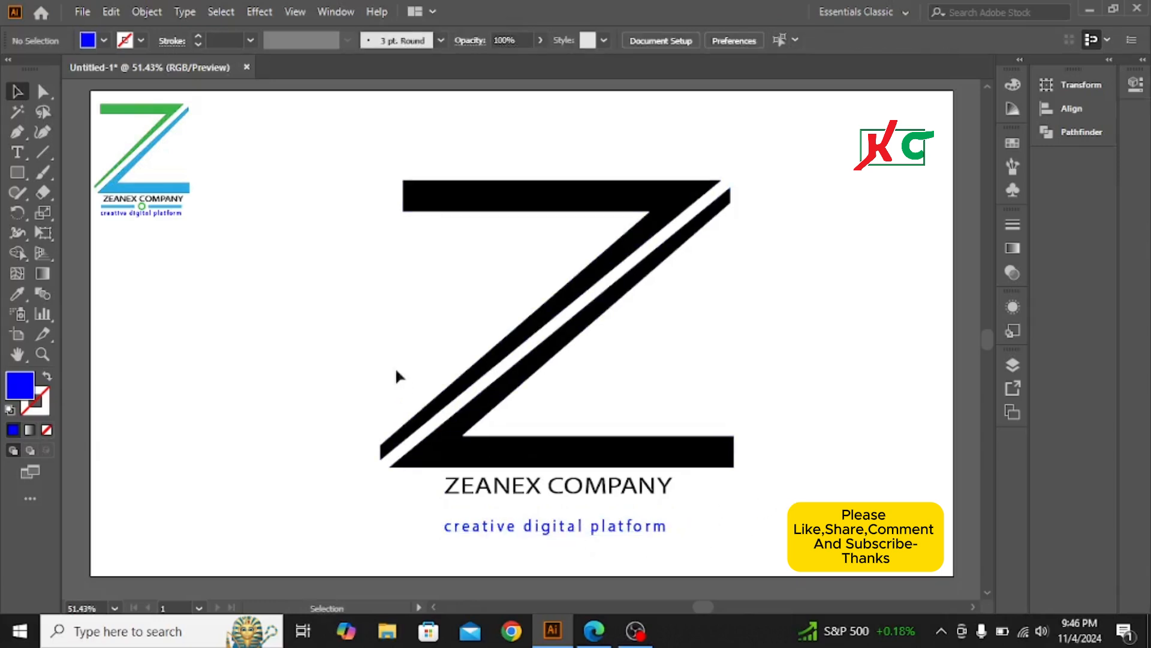
# Draw a small blue circle on the artboard's left and resize it to 30 px
pyautogui.click(18, 175)
pyautogui.click(84, 213)
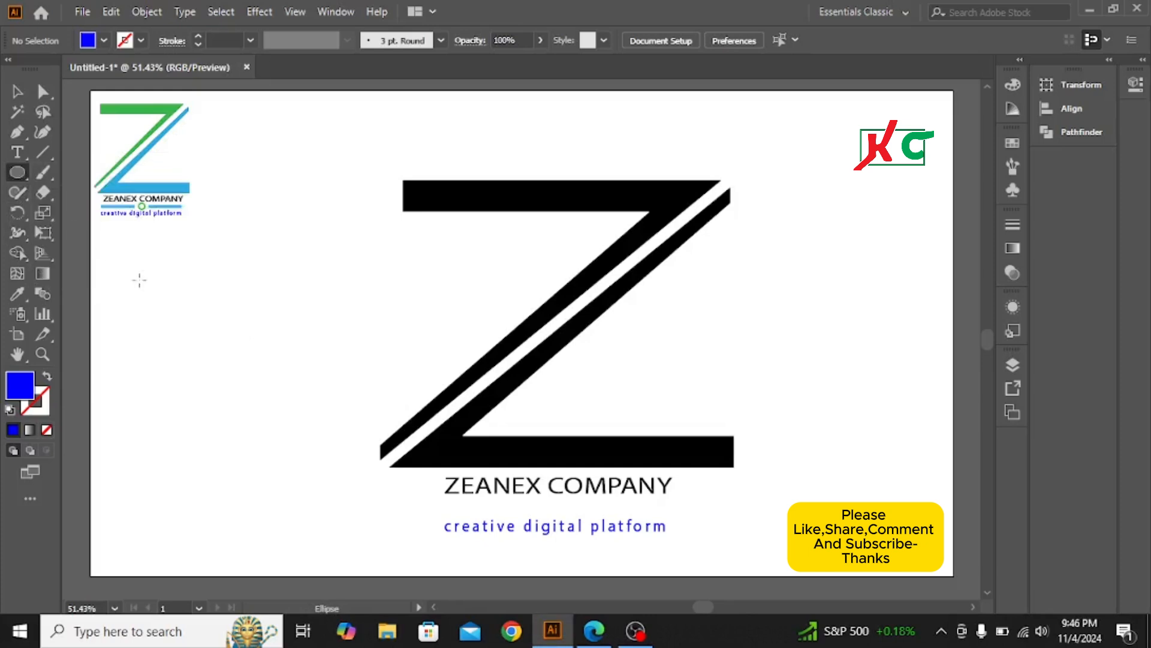
pyautogui.moveTo(192, 306); pyautogui.dragTo(205, 320)
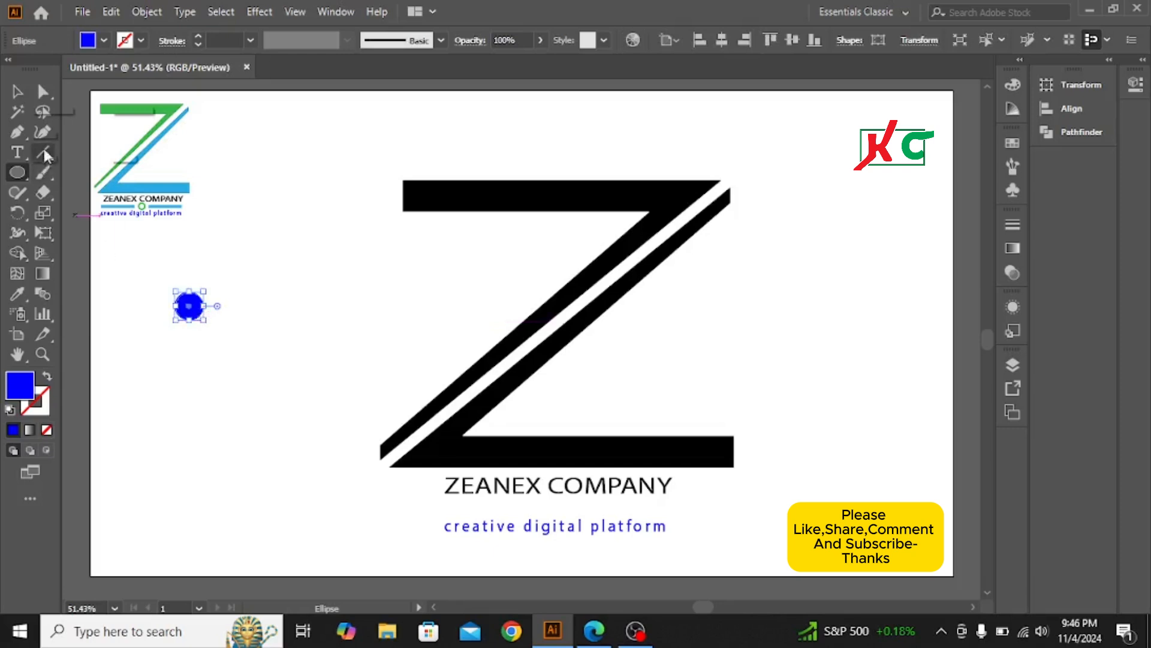
pyautogui.click(17, 91)
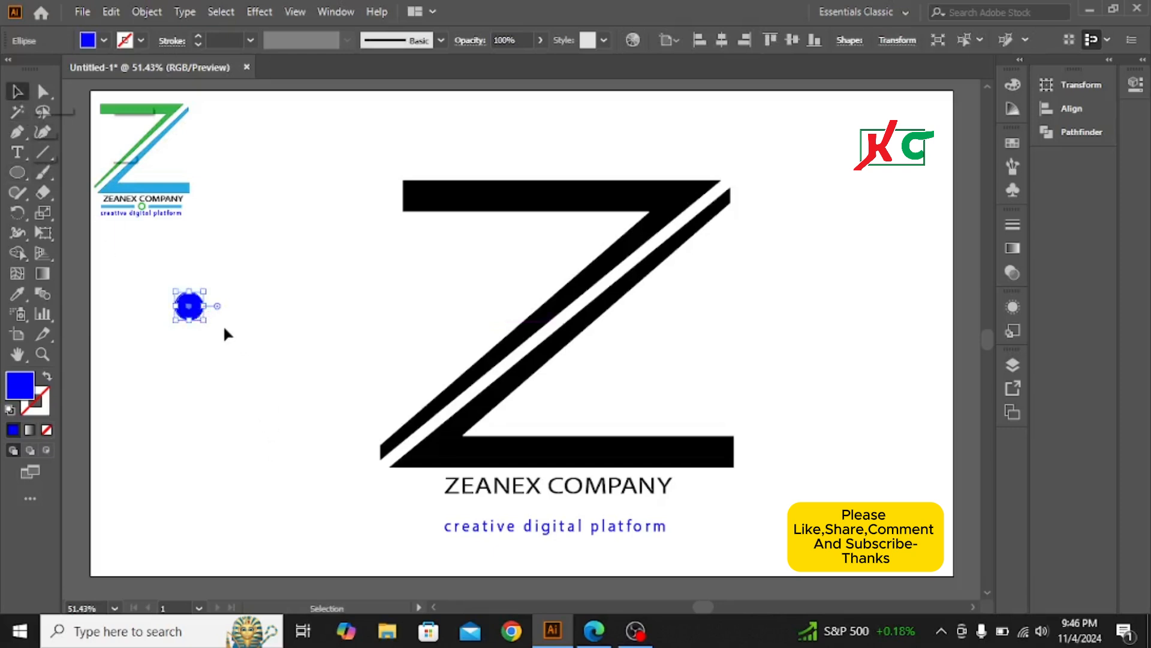
pyautogui.hotkey('ctrl', 'shift', 'a')
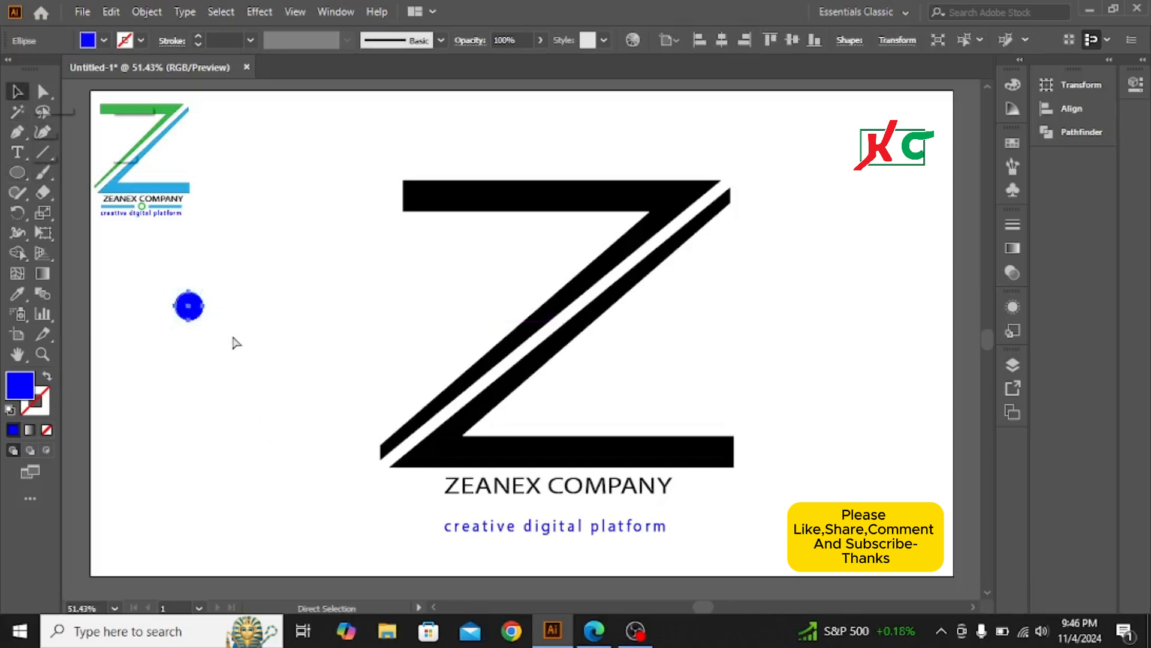
pyautogui.hotkey('ctrl', 'f')
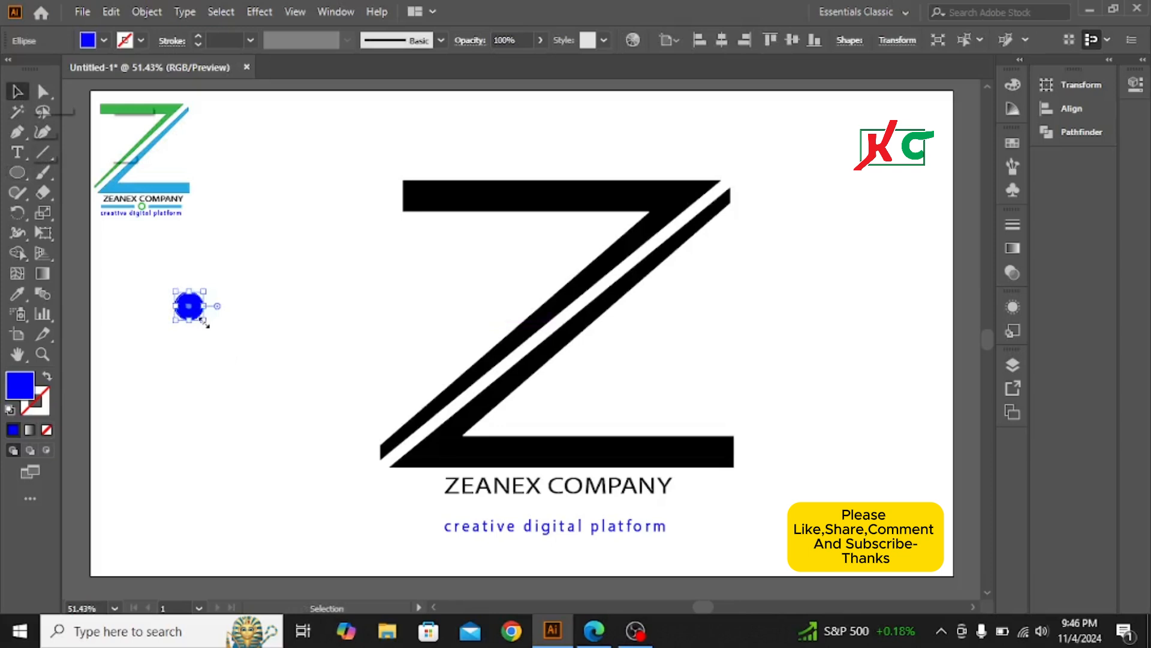
pyautogui.moveTo(205, 324); pyautogui.dragTo(199, 320)
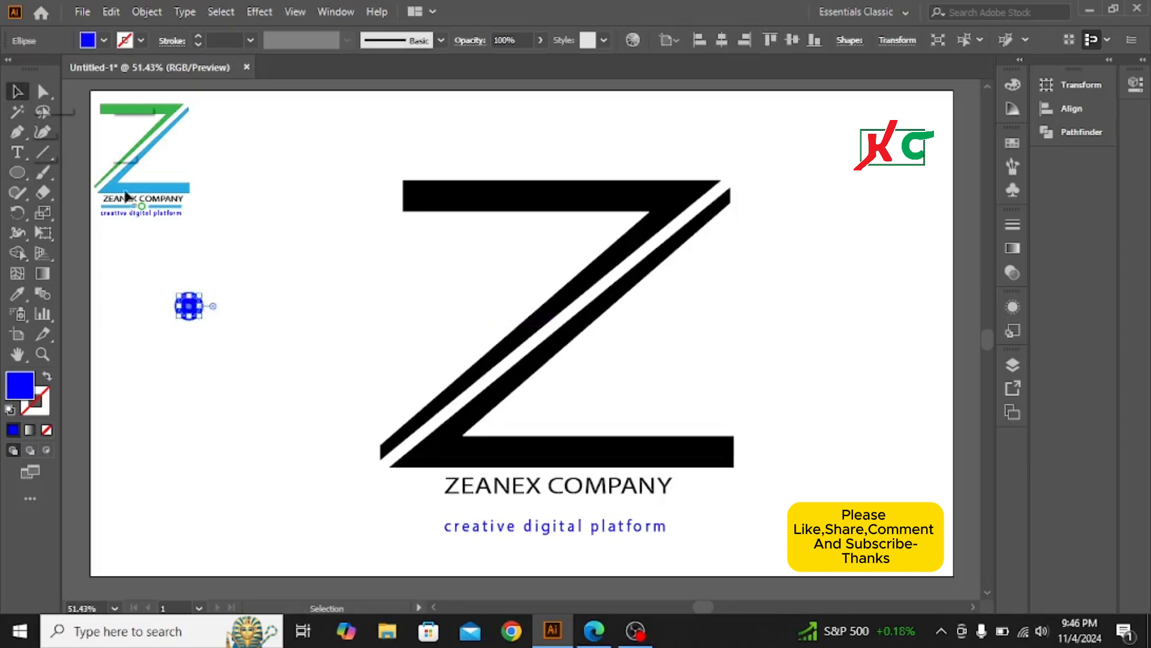
# Select the circle shapes and remove the inner region with Shape Builder, leaving a ring
pyautogui.click(145, 269)
pyautogui.moveTo(145, 269); pyautogui.dragTo(217, 334)
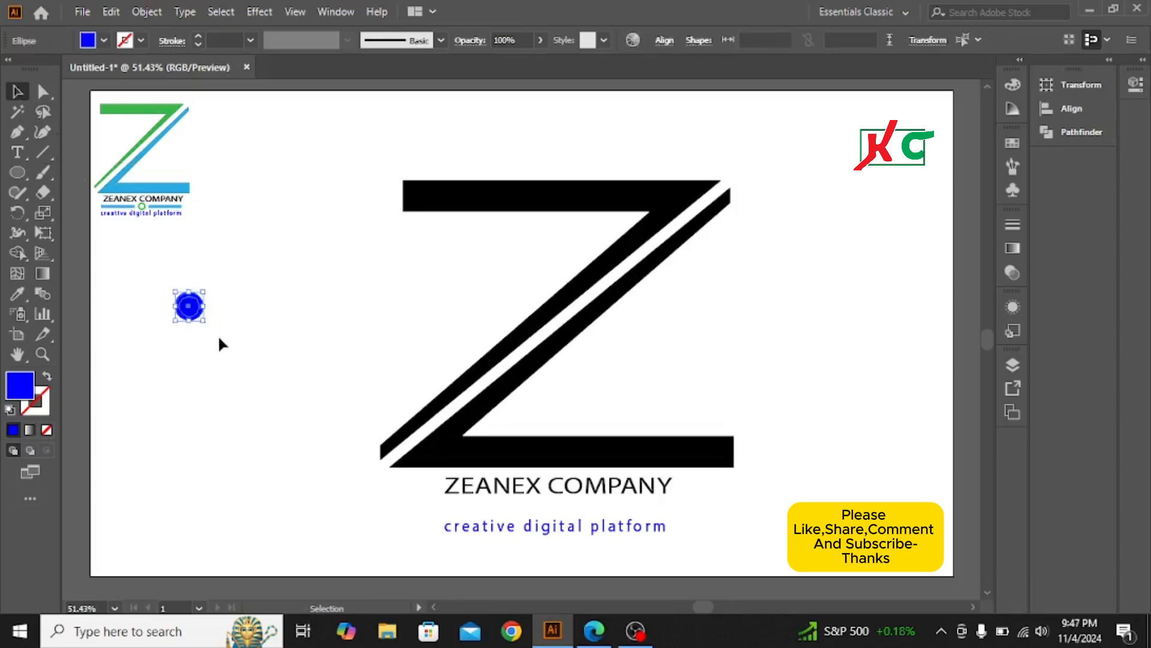
pyautogui.click(18, 254)
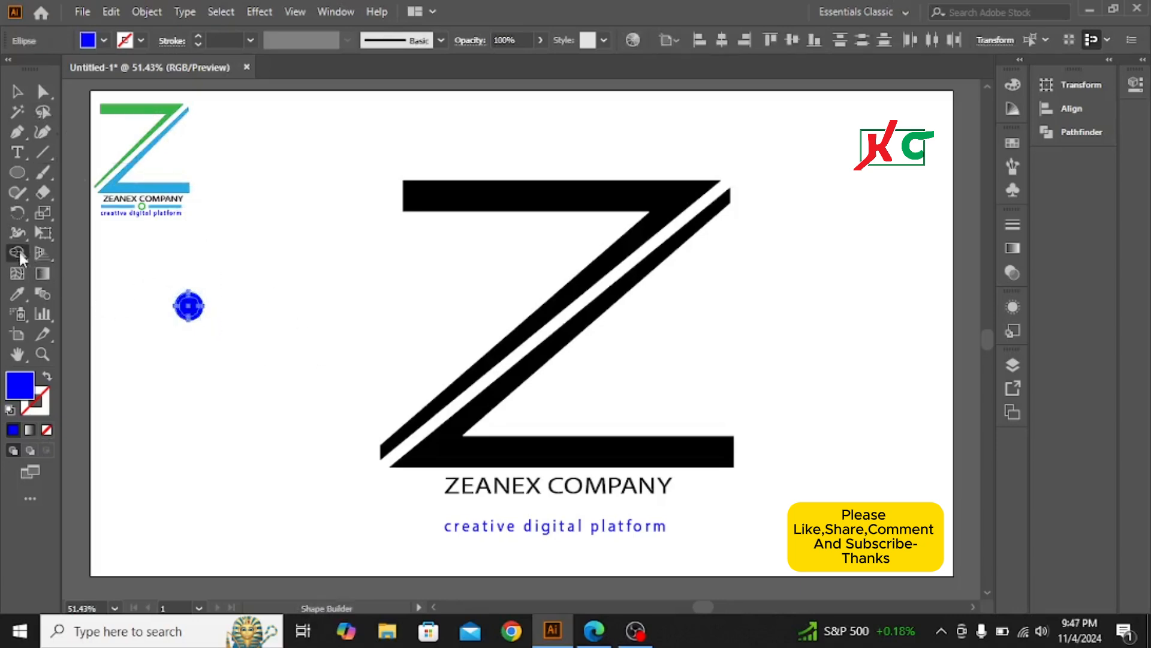
pyautogui.keyDown('alt'); pyautogui.click(193, 309); pyautogui.keyUp('alt')
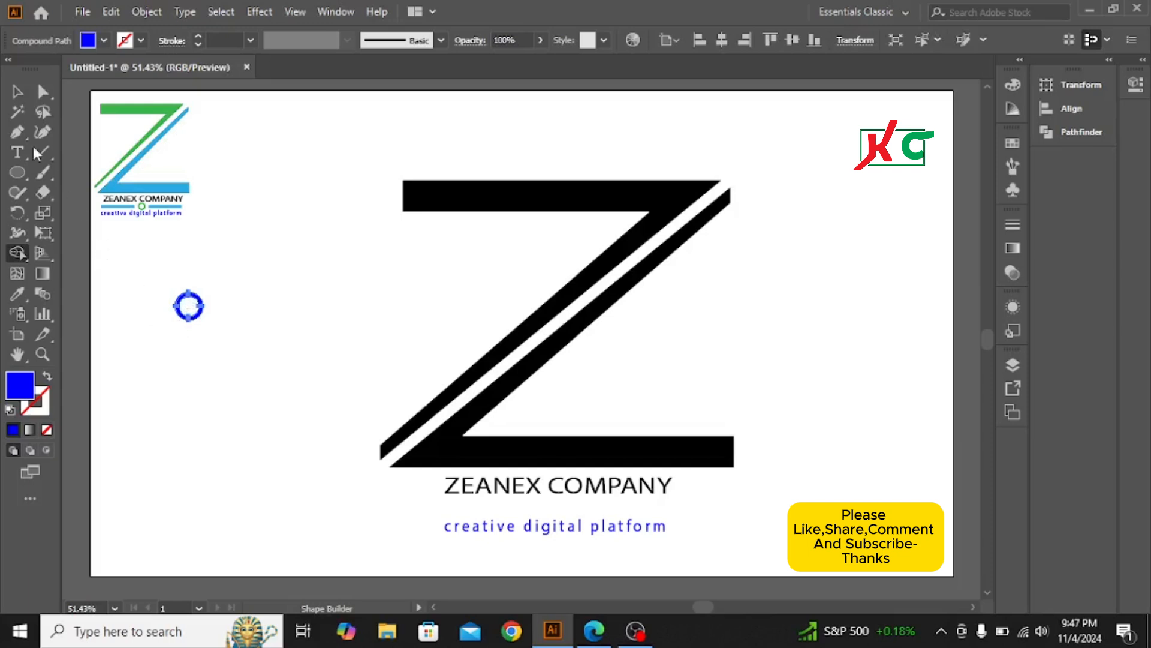
pyautogui.click(17, 91)
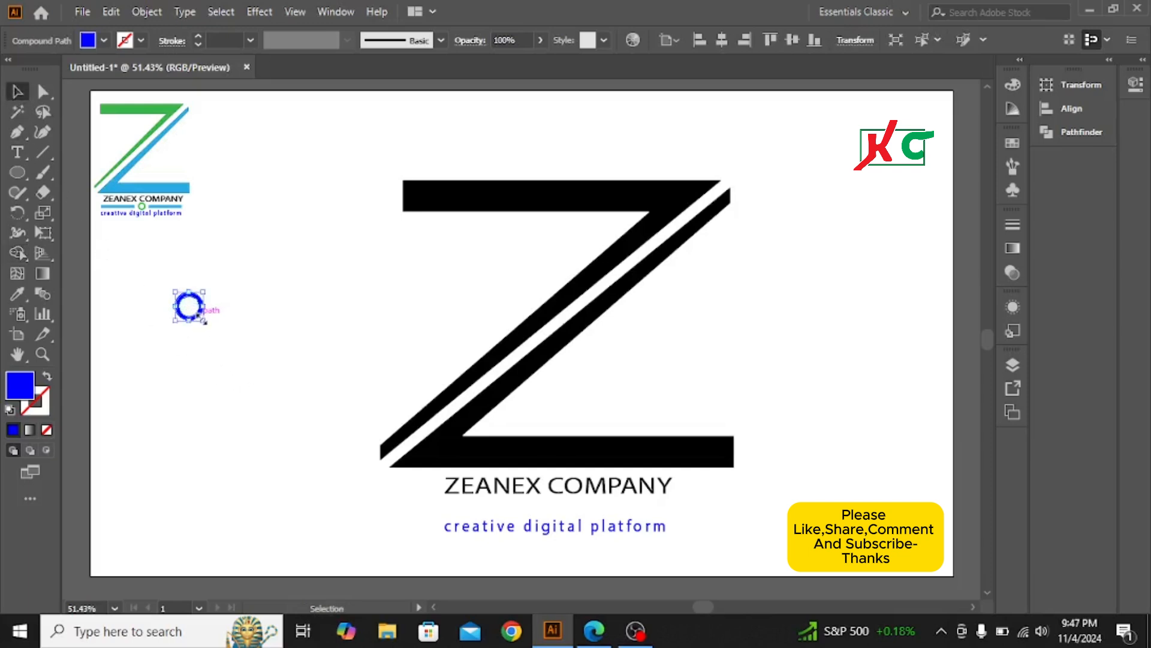
# Enlarge the blue ring about its centre and nudge it up and left between the name and tagline
pyautogui.moveTo(204, 322); pyautogui.dragTo(199, 318)
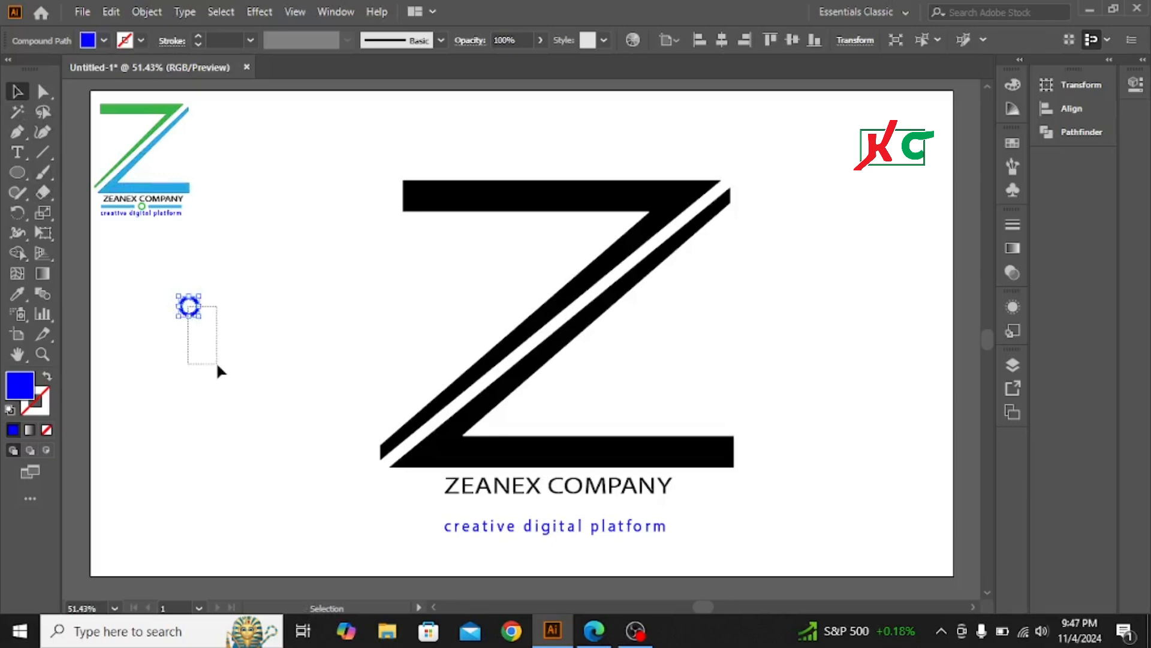
pyautogui.click(207, 307)
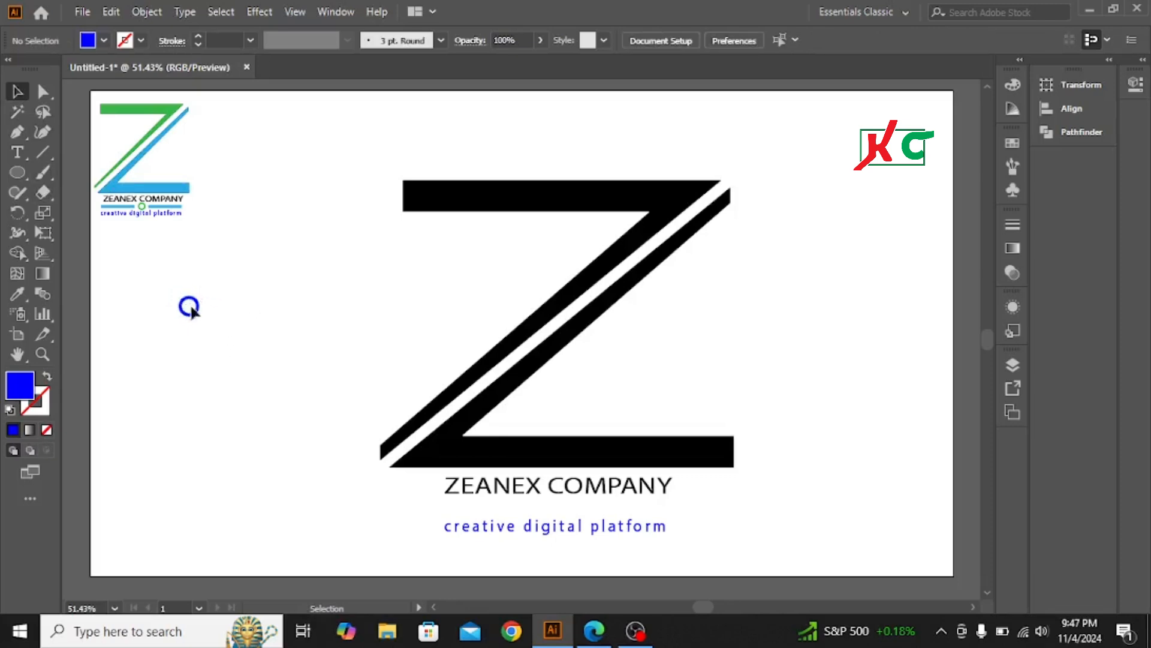
pyautogui.click(196, 312)
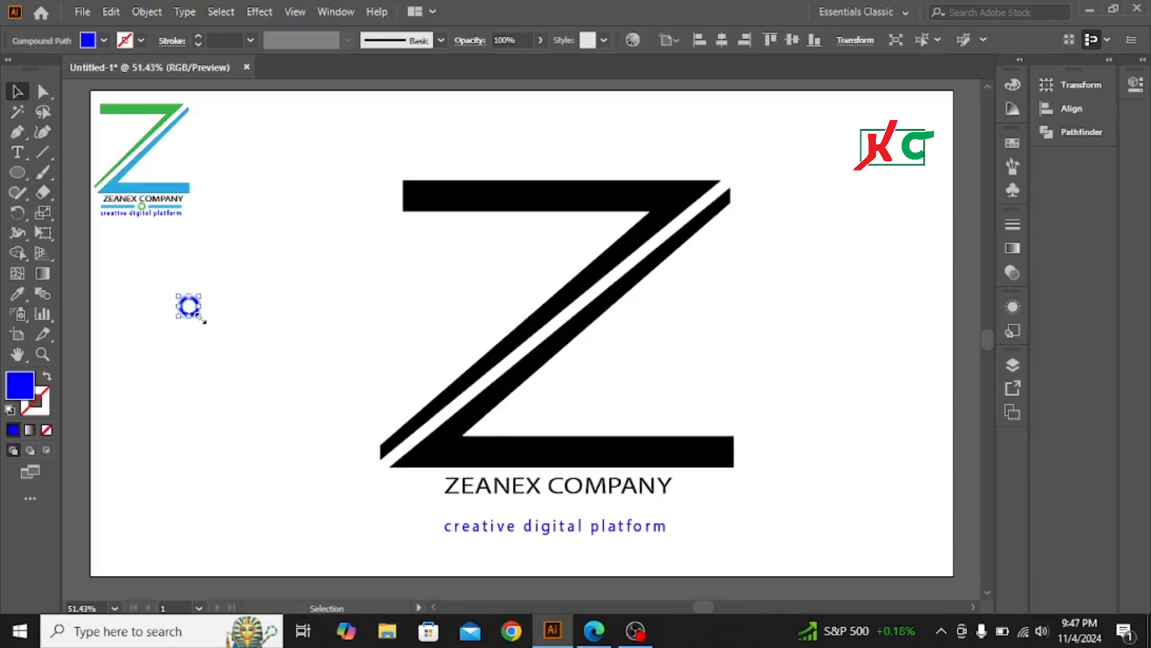
pyautogui.moveTo(203, 321); pyautogui.dragTo(569, 529)
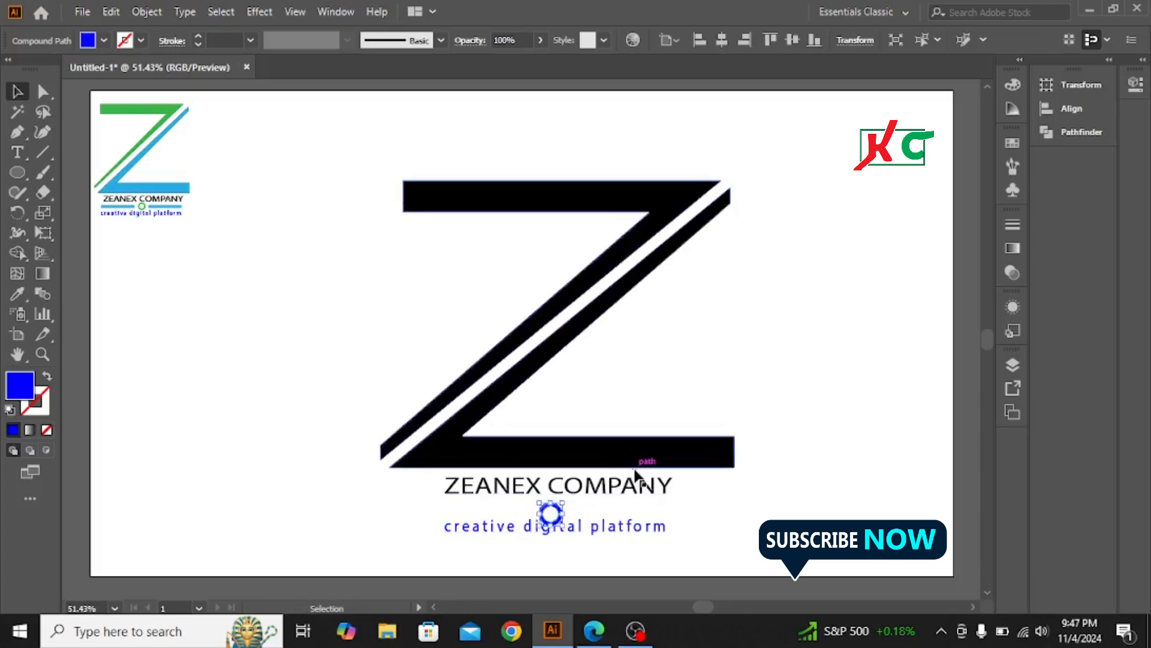
pyautogui.press('Up')
pyautogui.press('Up')
pyautogui.press('Up')
pyautogui.press('Up')
pyautogui.press('Up')
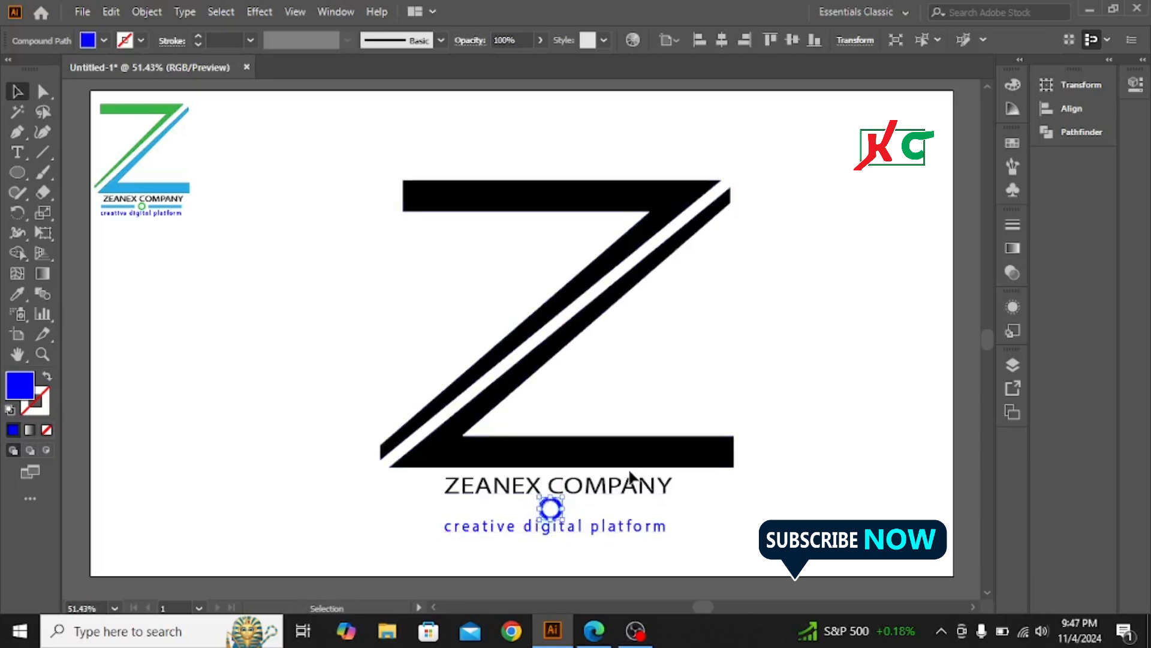
pyautogui.press('Up')
pyautogui.press('Left')
pyautogui.press('Left')
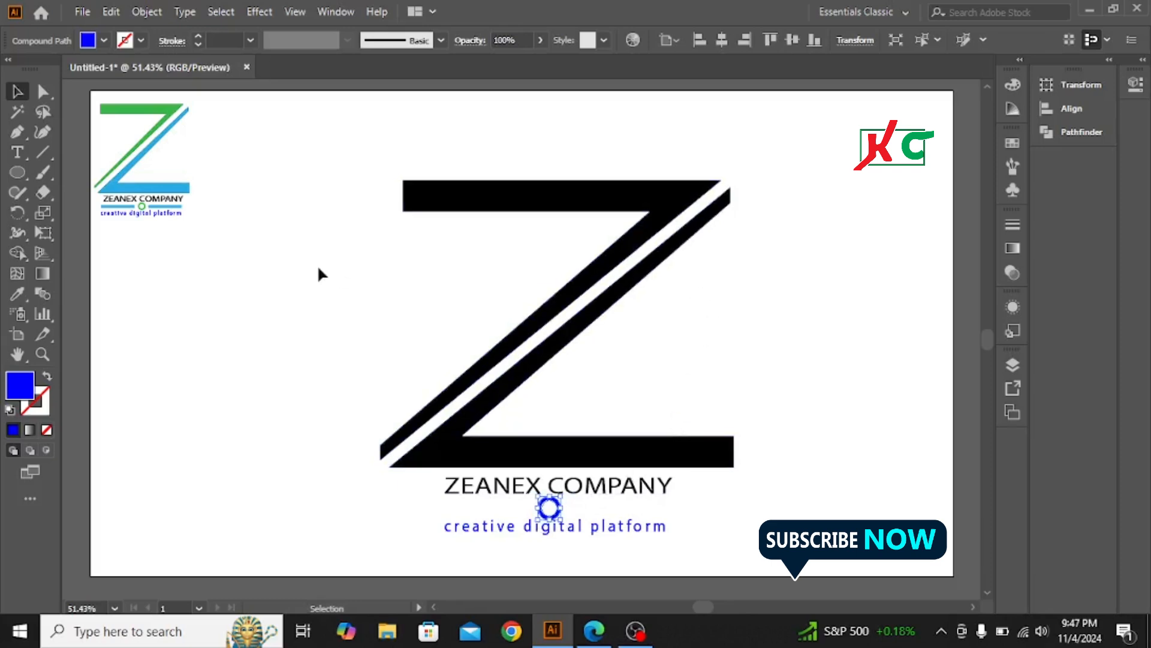
pyautogui.click(255, 287)
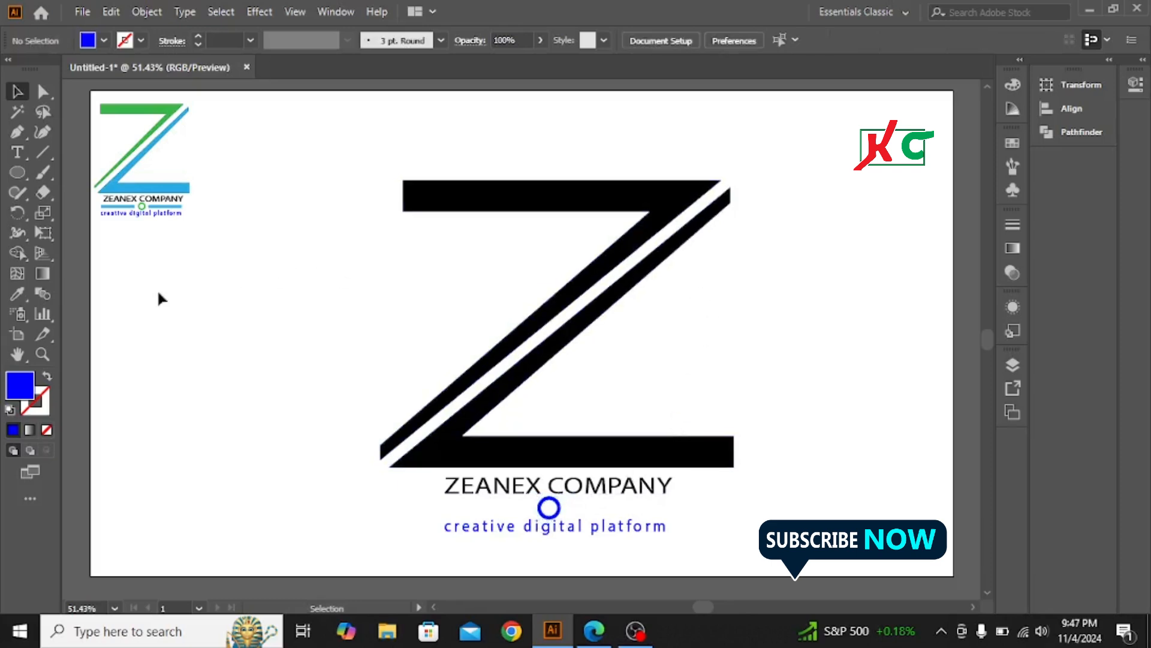
# Draw a thin blue rectangle bar to the left of the ring
pyautogui.click(18, 173)
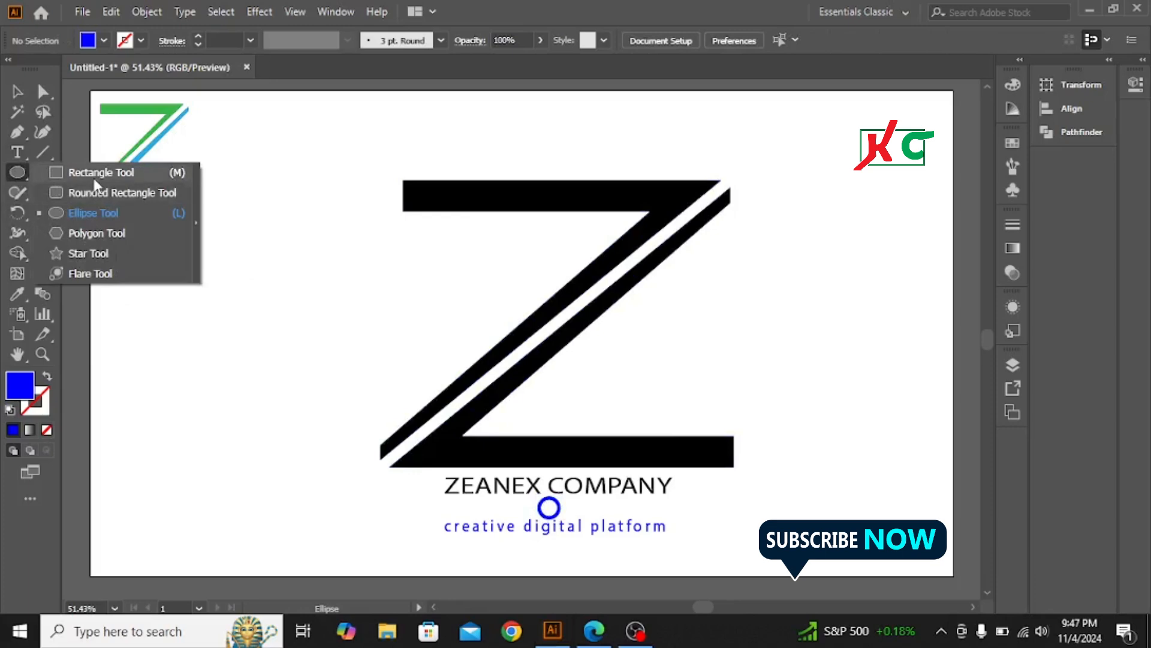
pyautogui.click(102, 170)
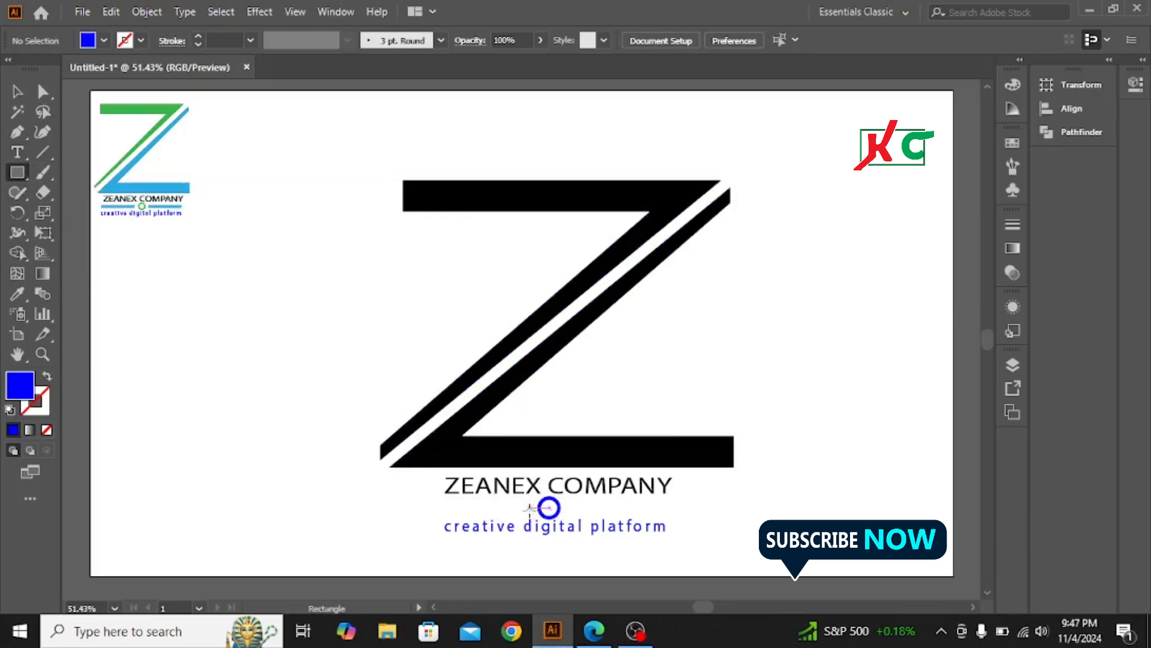
pyautogui.moveTo(529, 509); pyautogui.dragTo(444, 514)
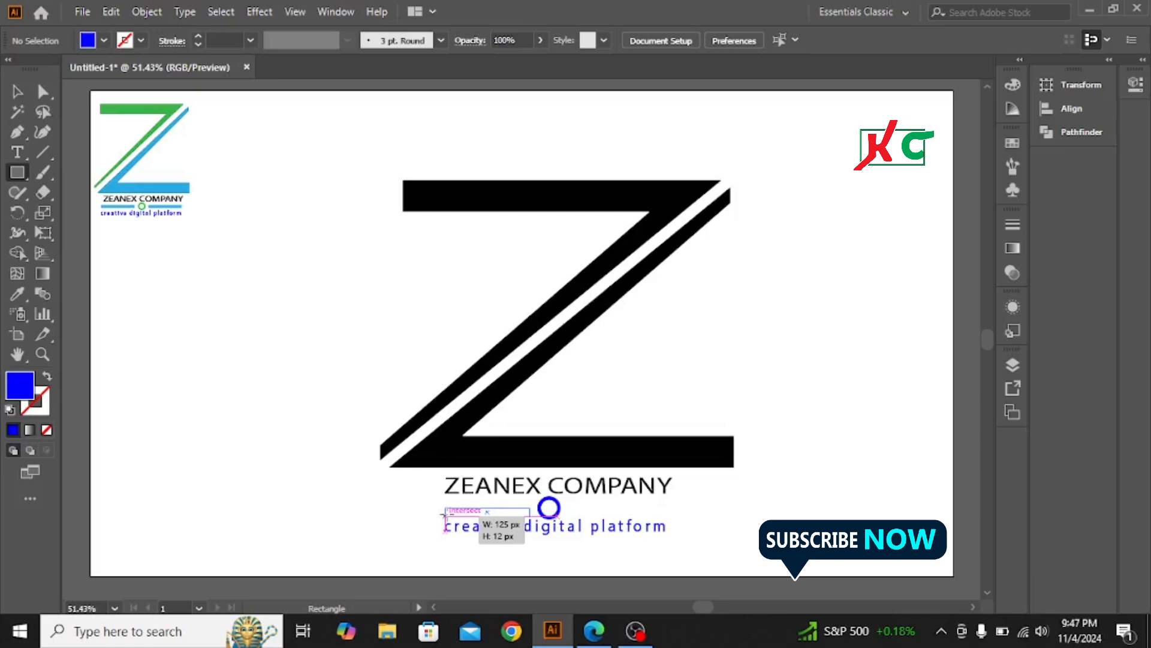
pyautogui.moveTo(444, 514); pyautogui.dragTo(445, 514)
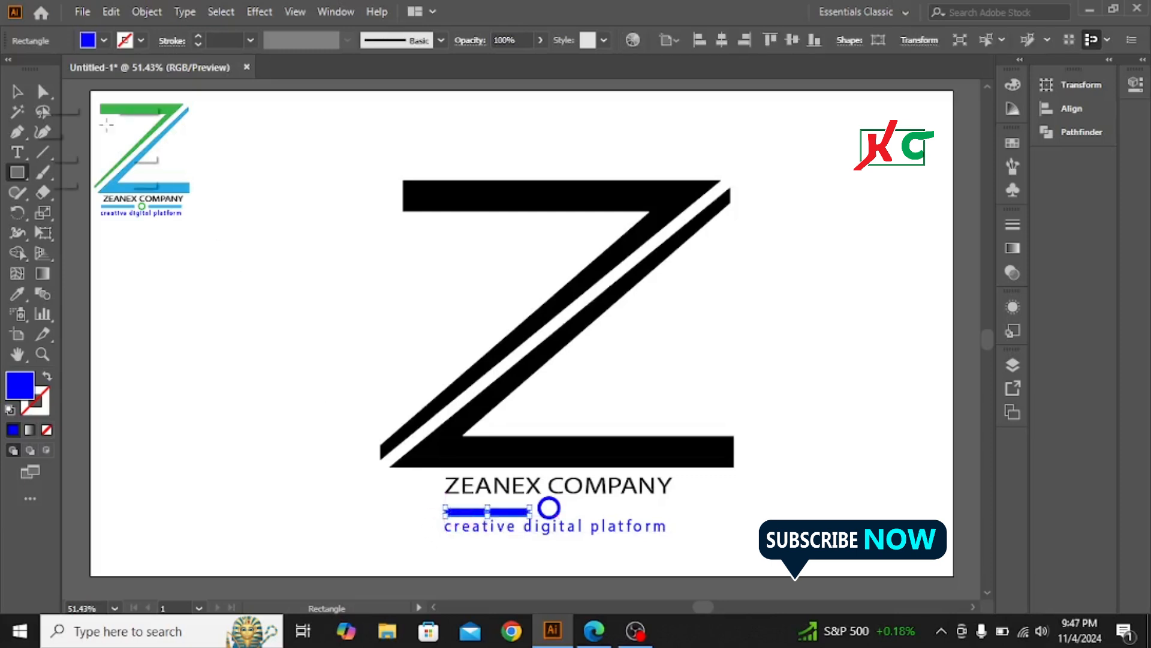
pyautogui.click(16, 91)
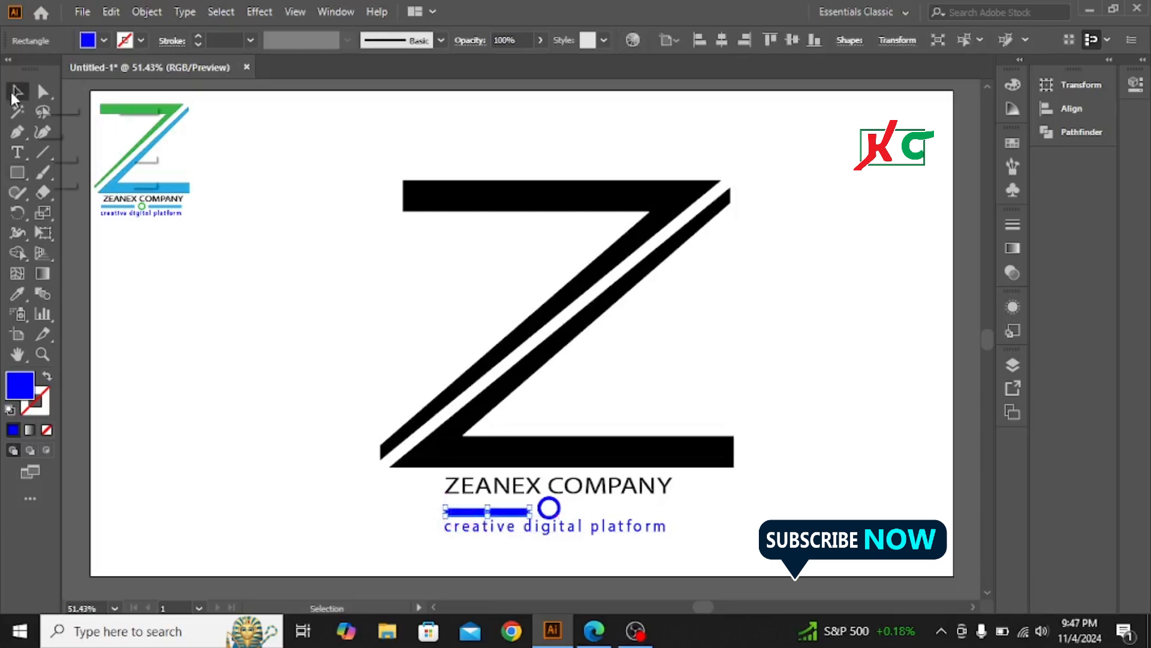
pyautogui.click(246, 370)
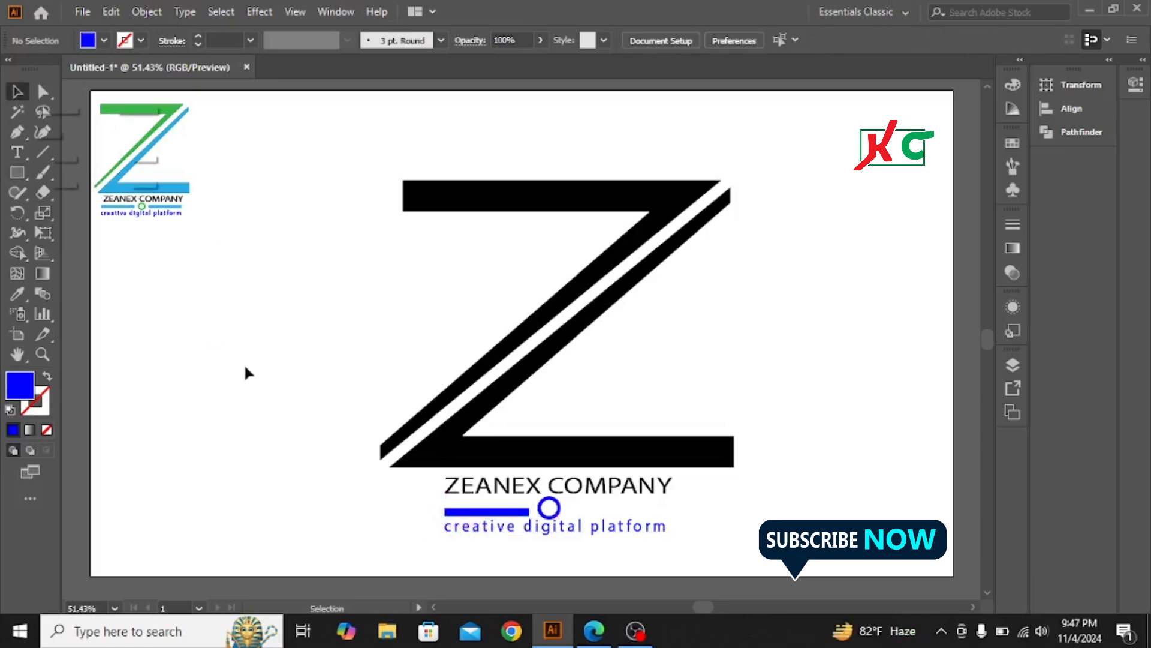
# Copy the bar to the right of the ring, level the left bar, and select bars with ring
pyautogui.click(503, 513)
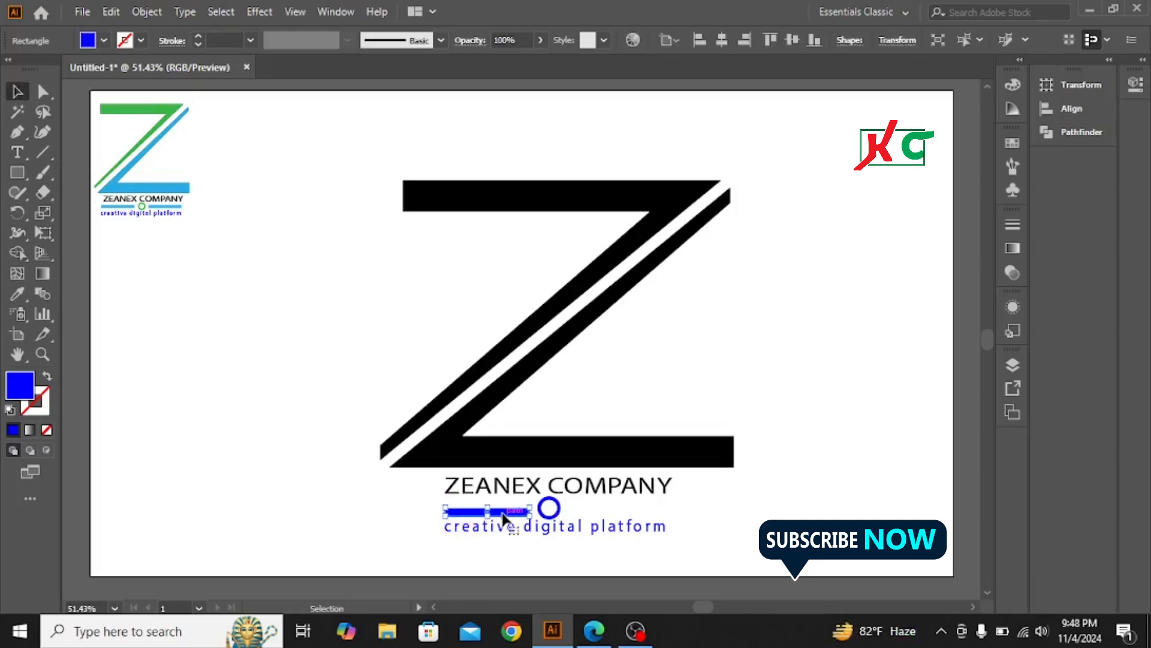
pyautogui.moveTo(505, 516); pyautogui.dragTo(625, 517)
pyautogui.click(499, 514)
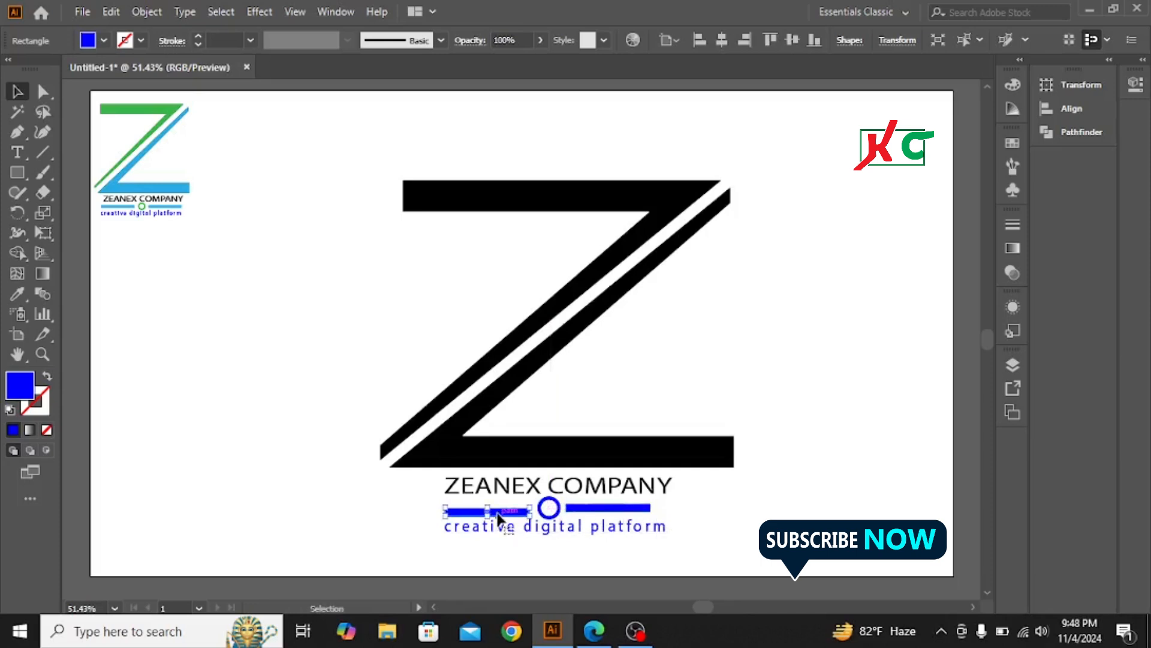
pyautogui.press('Up')
pyautogui.press('Up')
pyautogui.press('Up')
pyautogui.press('Up')
pyautogui.press('Up')
pyautogui.press('Up')
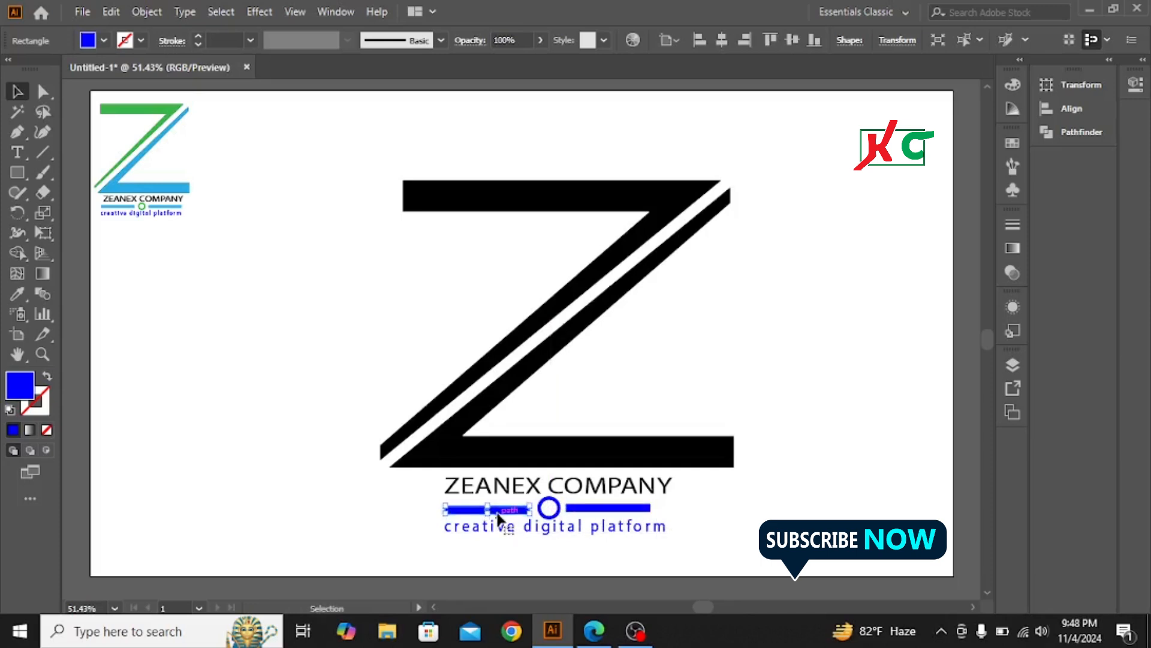
pyautogui.click(837, 512)
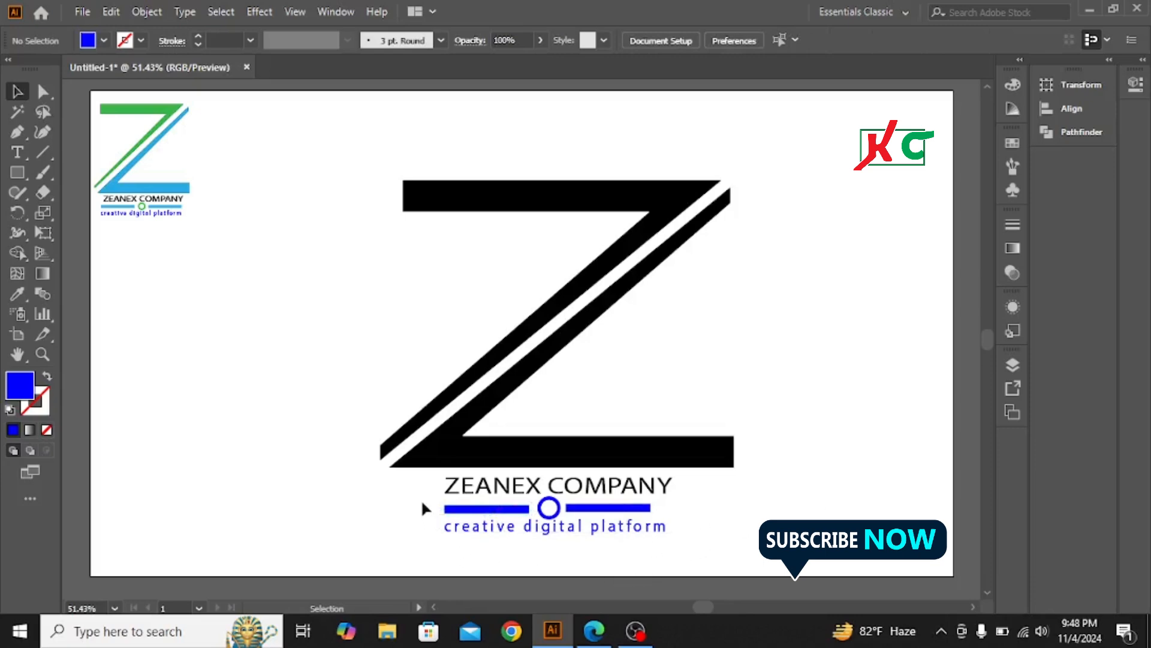
pyautogui.moveTo(527, 508); pyautogui.dragTo(663, 508)
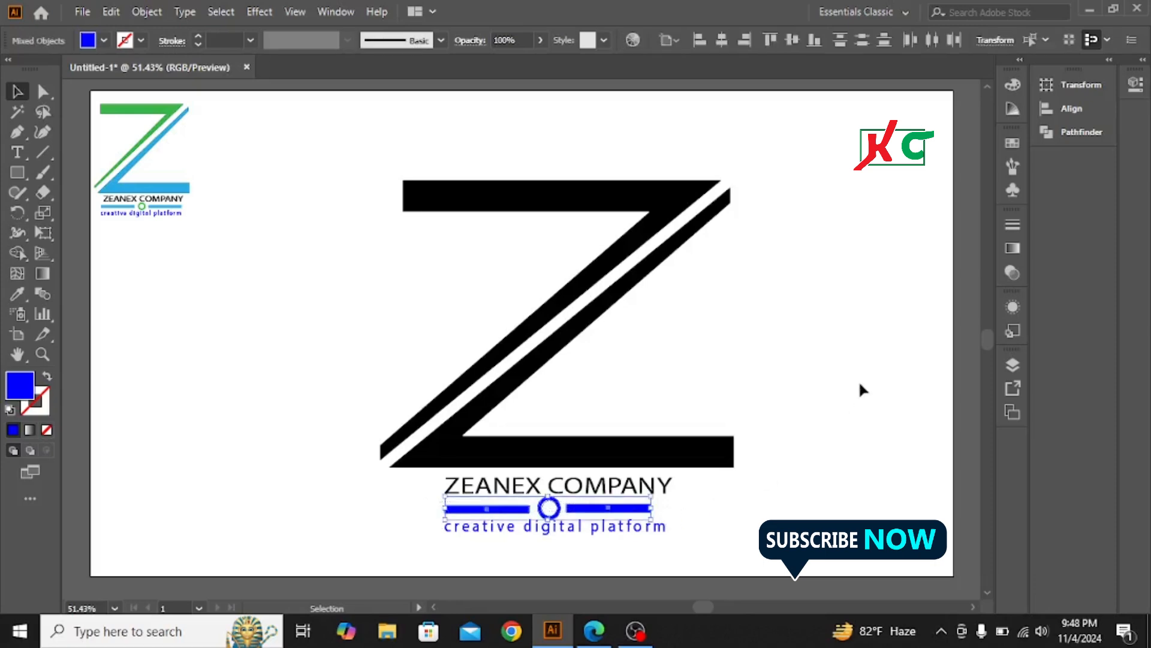
# Nudge the blue bars and ring slightly right to centre them under the Z
pyautogui.press('Right')
pyautogui.press('Right')
pyautogui.press('Right')
pyautogui.press('Right')
pyautogui.press('Right')
pyautogui.press('Right')
pyautogui.press('Right')
pyautogui.press('Right')
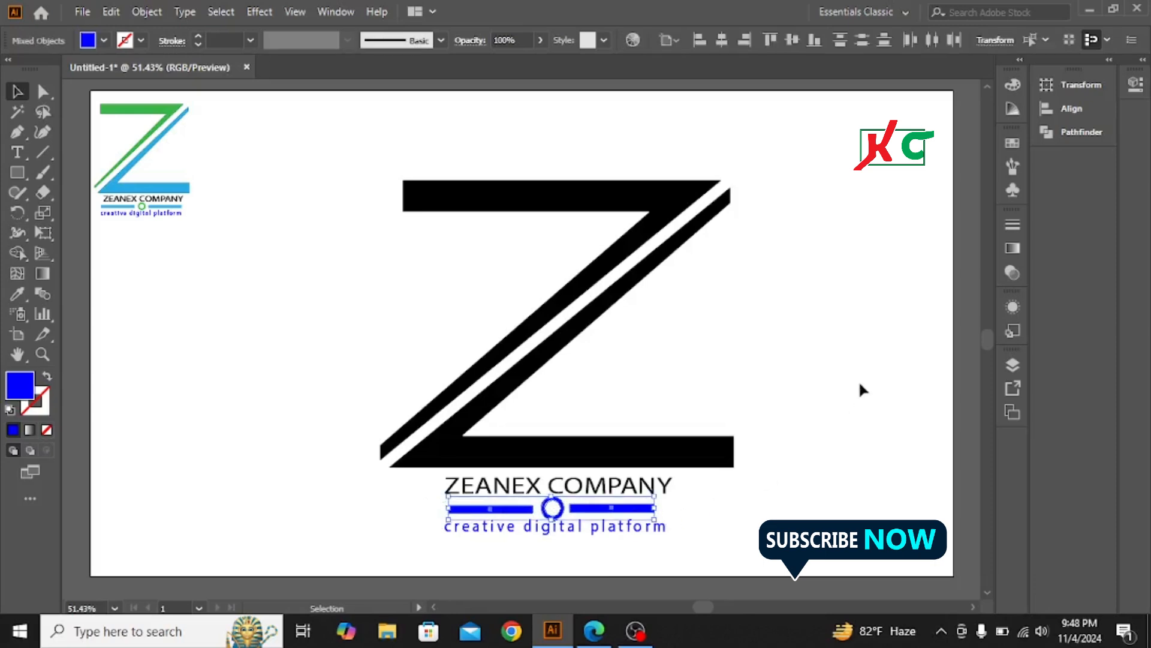
pyautogui.press('Right')
pyautogui.press('Right')
pyautogui.press('Right')
pyautogui.press('Right')
pyautogui.press('Right')
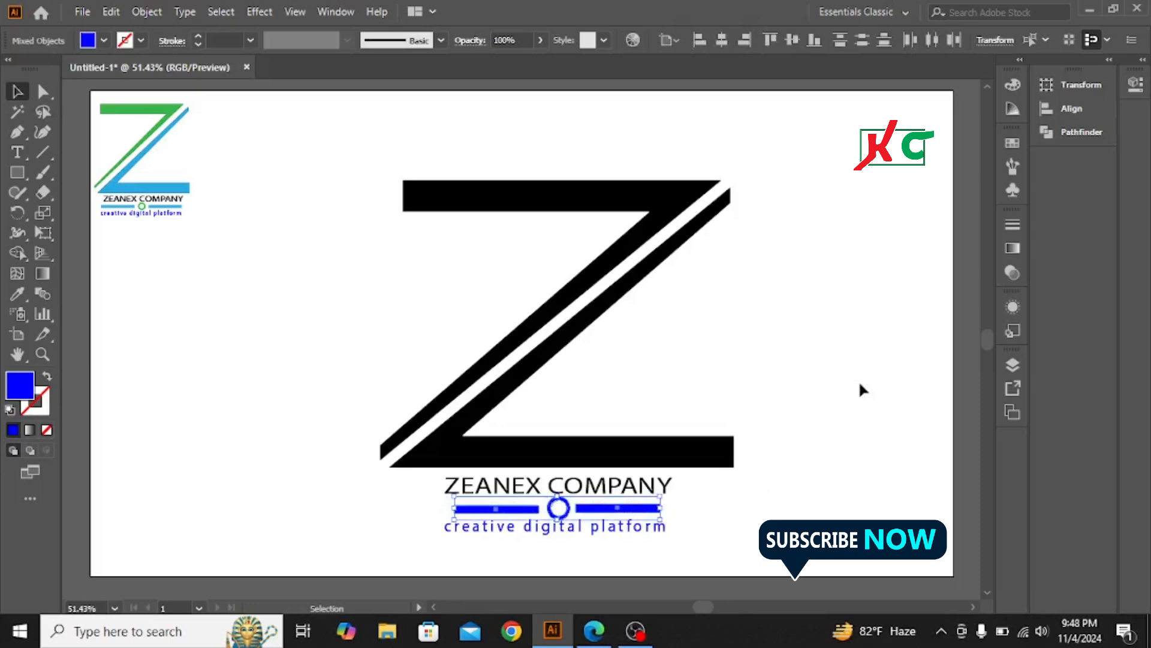
pyautogui.press('Left')
pyautogui.press('Left')
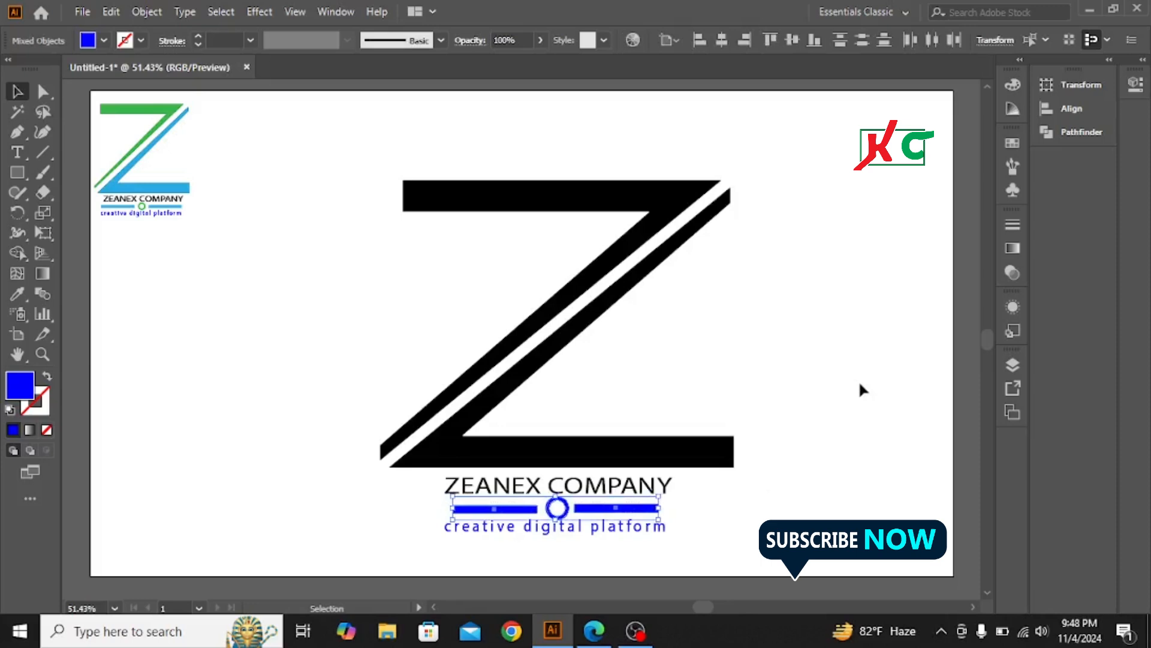
# Nudge the ZEANEX COMPANY name left to centre it over the ring-and-bar divider
pyautogui.click(511, 488)
pyautogui.press('Right')
pyautogui.press('Right')
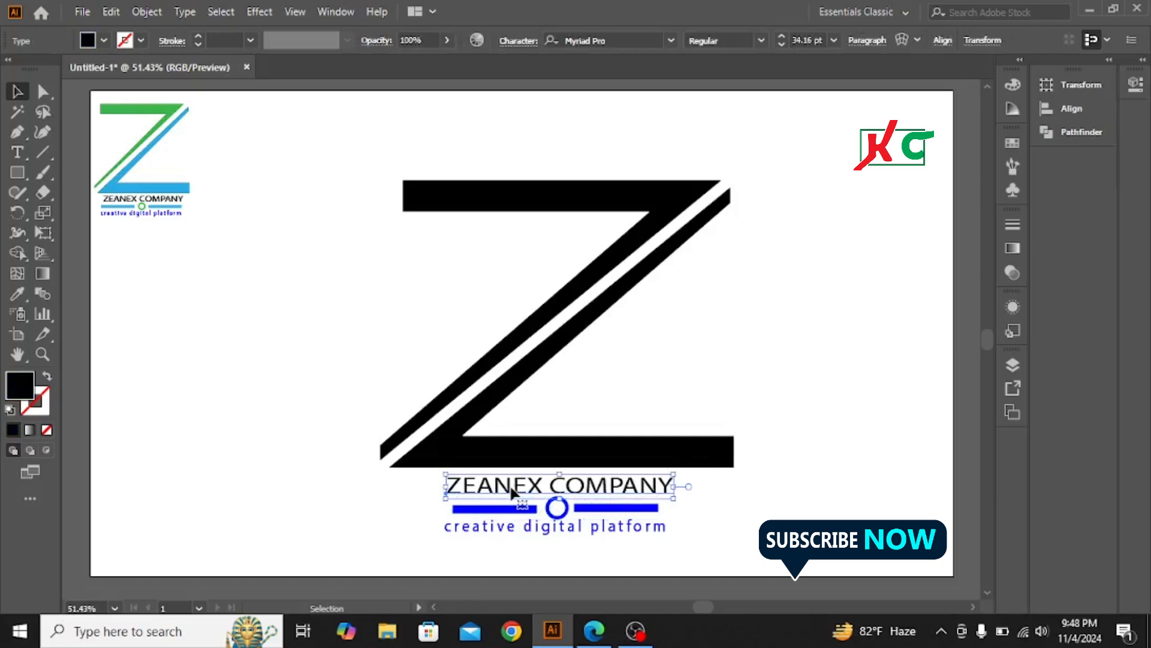
pyautogui.press('Right')
pyautogui.press('Right')
pyautogui.press('Right')
pyautogui.press('Right')
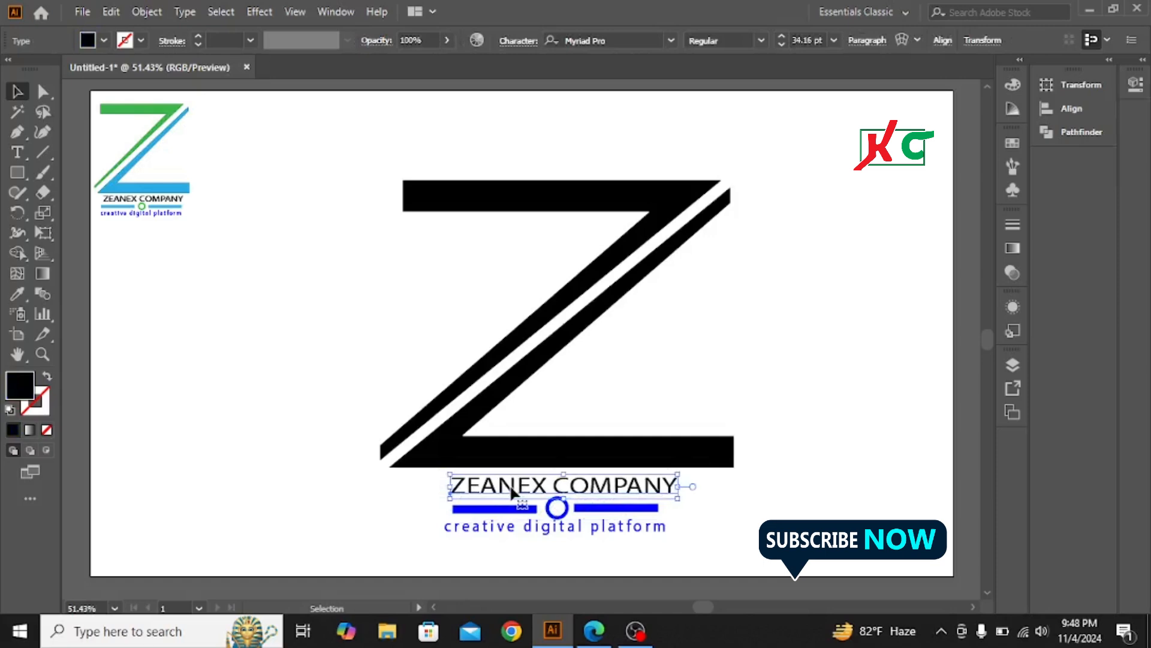
pyautogui.press('Left')
pyautogui.press('Left')
pyautogui.press('Left')
pyautogui.press('Left')
pyautogui.press('Left')
pyautogui.press('Left')
pyautogui.press('Left')
pyautogui.press('Left')
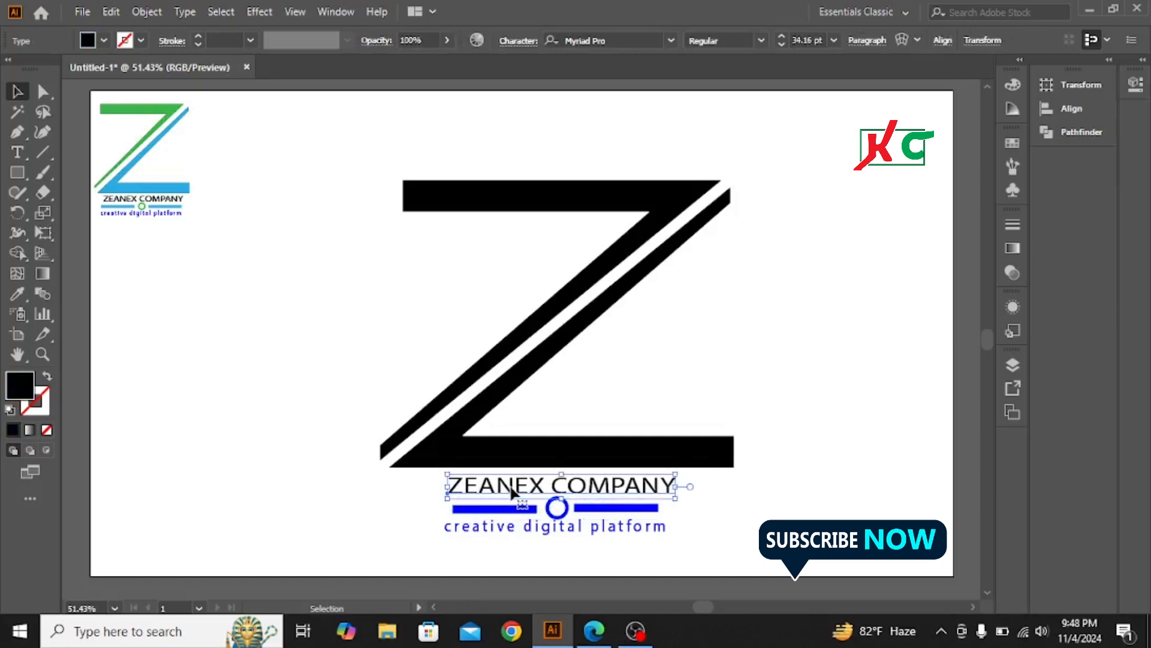
pyautogui.press('Left')
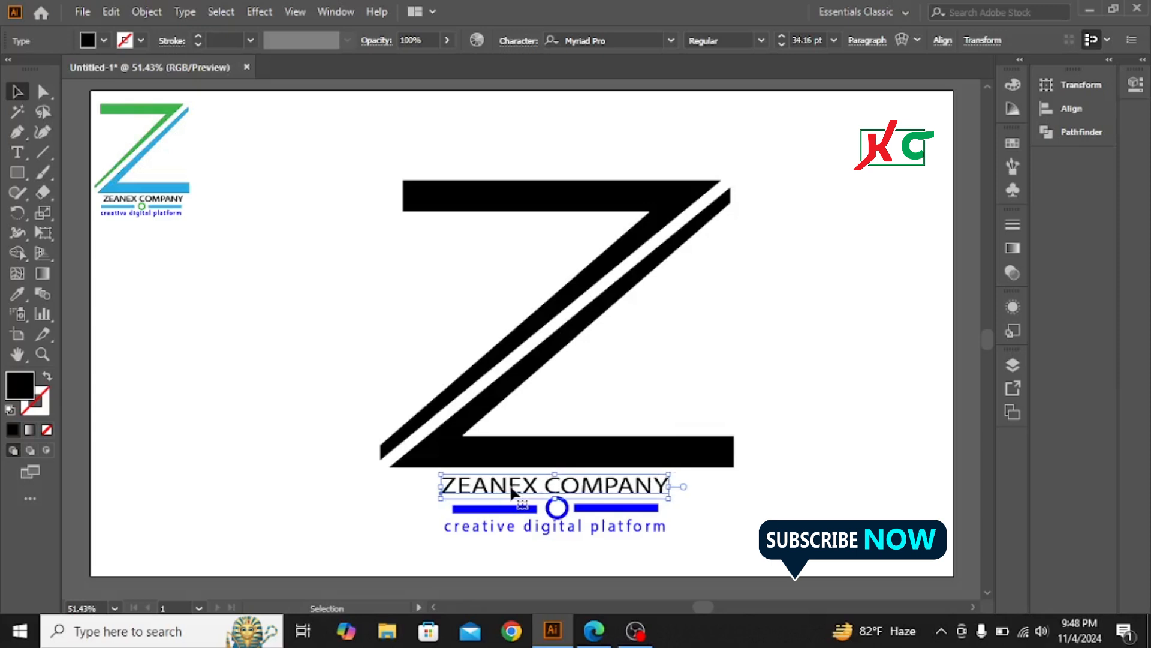
pyautogui.press('Left')
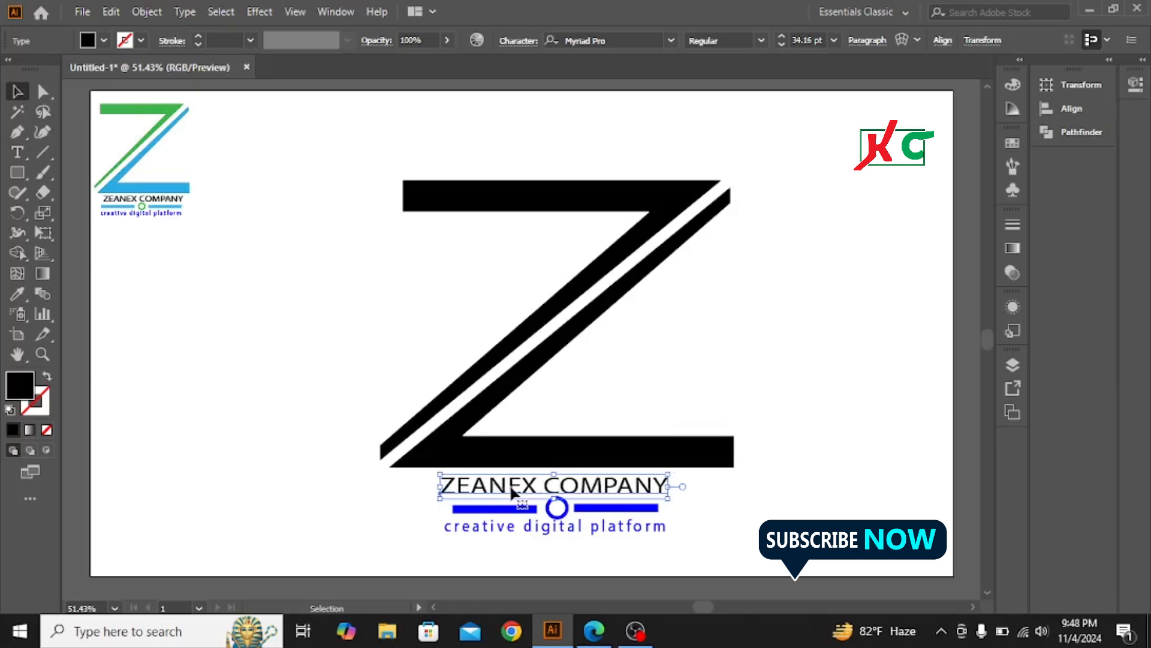
pyautogui.click(805, 515)
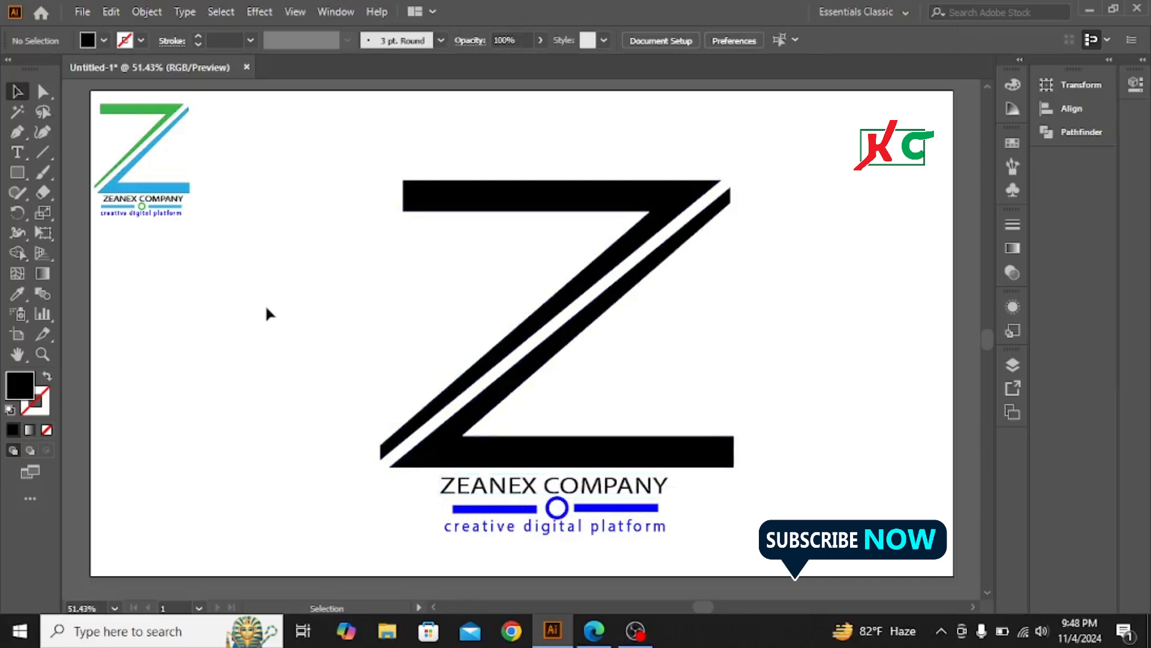
# Ungroup the big black Z twice to break it out of its groups
pyautogui.click(473, 412)
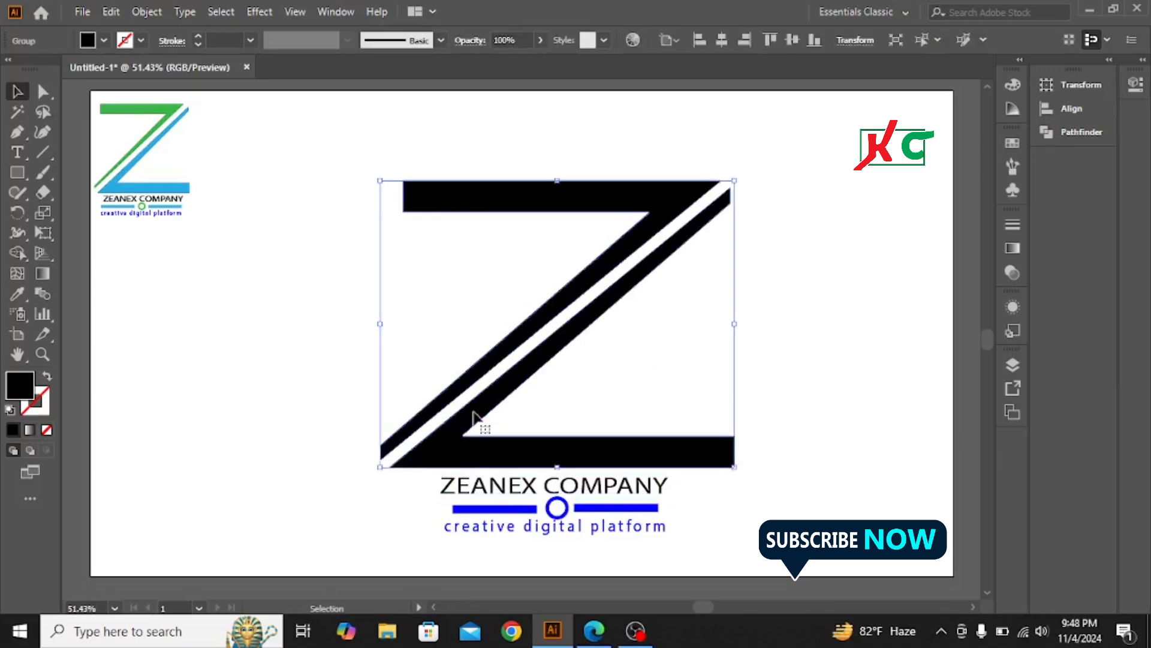
pyautogui.rightClick(602, 202)
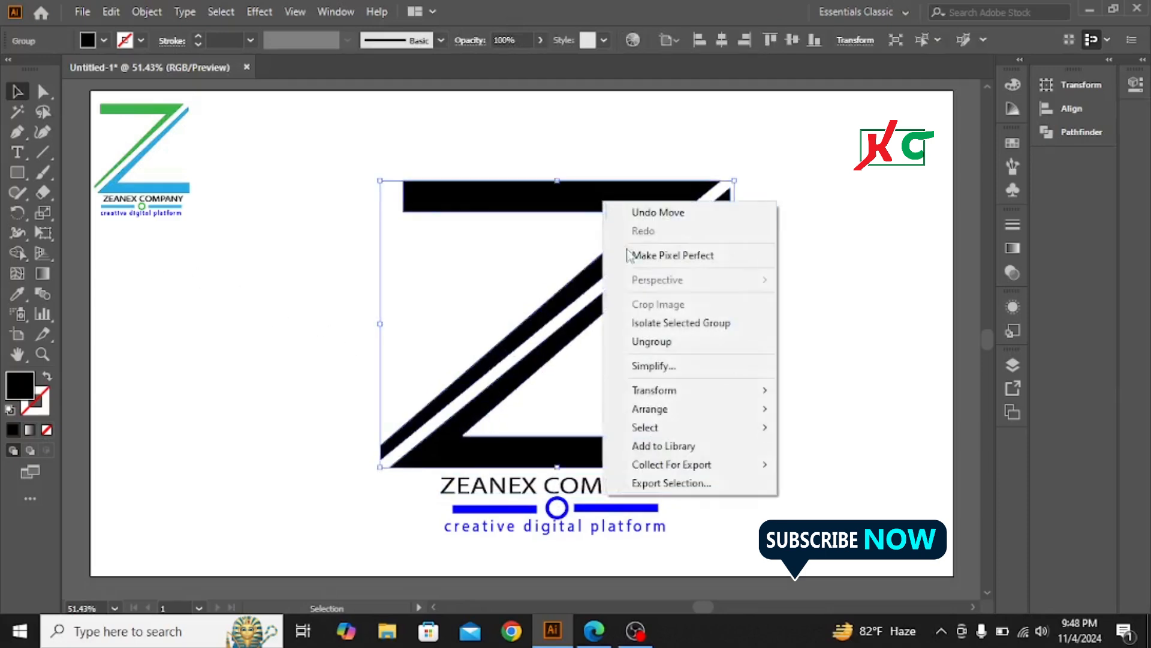
pyautogui.click(652, 341)
pyautogui.click(793, 303)
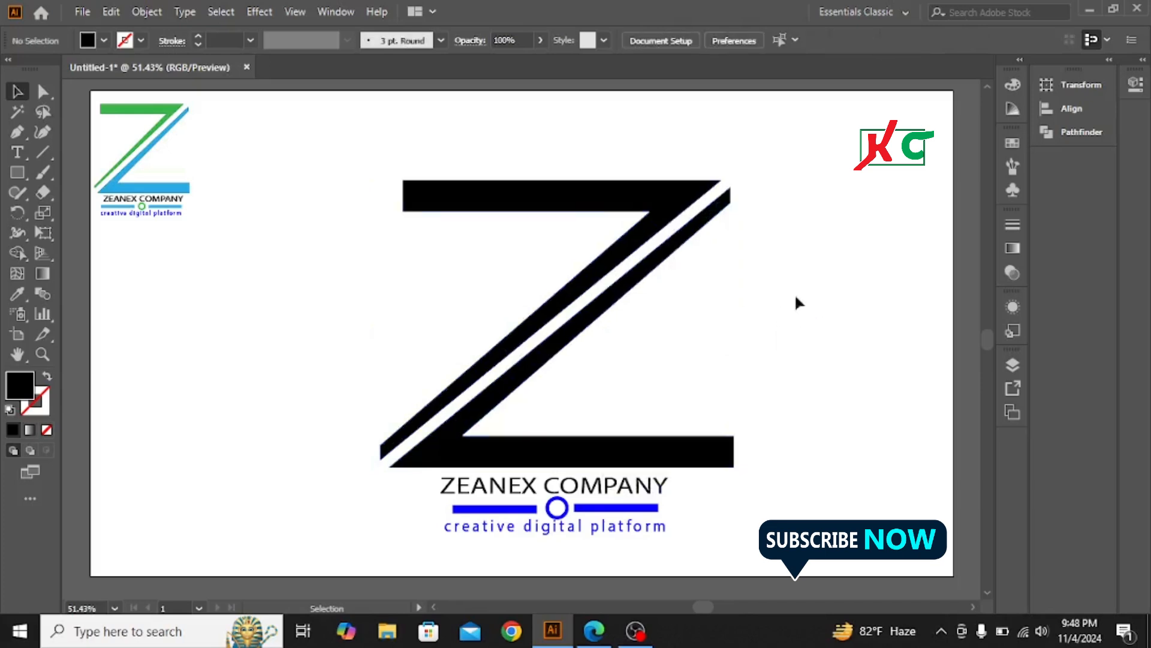
pyautogui.click(664, 262)
pyautogui.rightClick(665, 262)
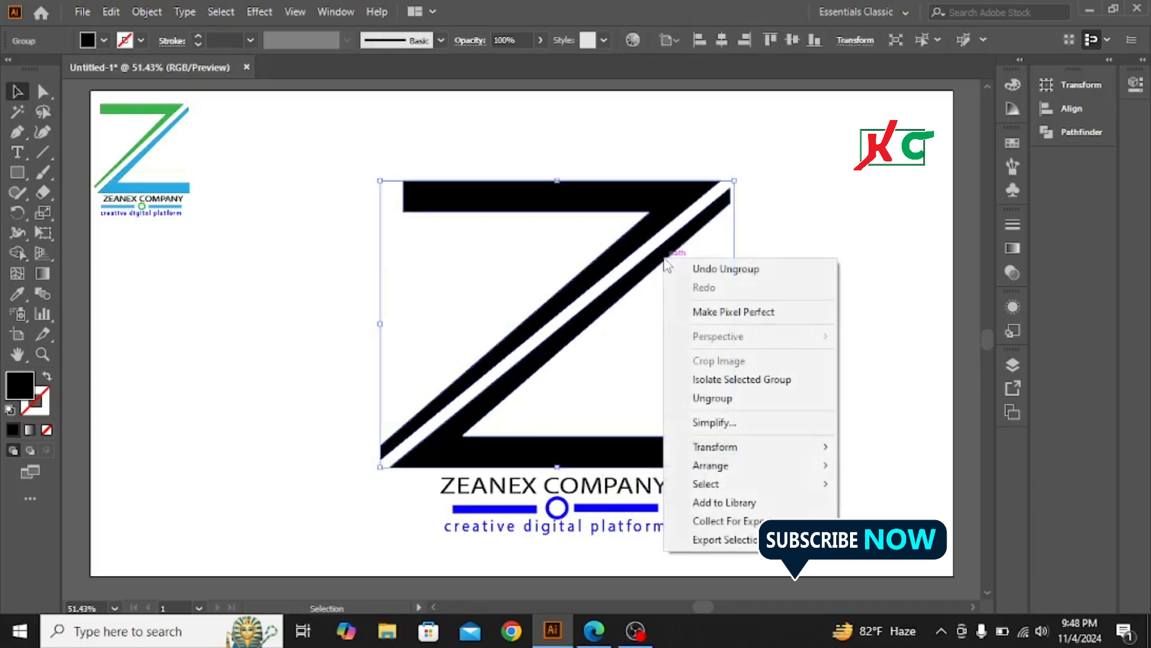
pyautogui.click(732, 396)
pyautogui.click(822, 225)
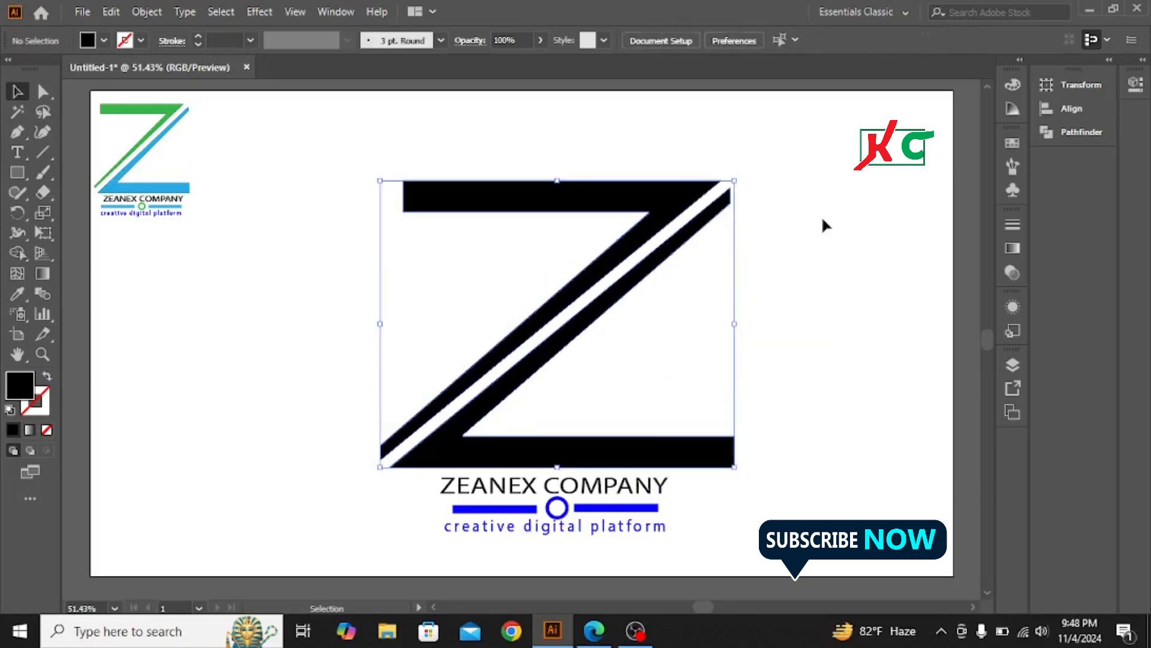
# Select the Z's single compound path and take the Eyedropper tool
pyautogui.click(663, 262)
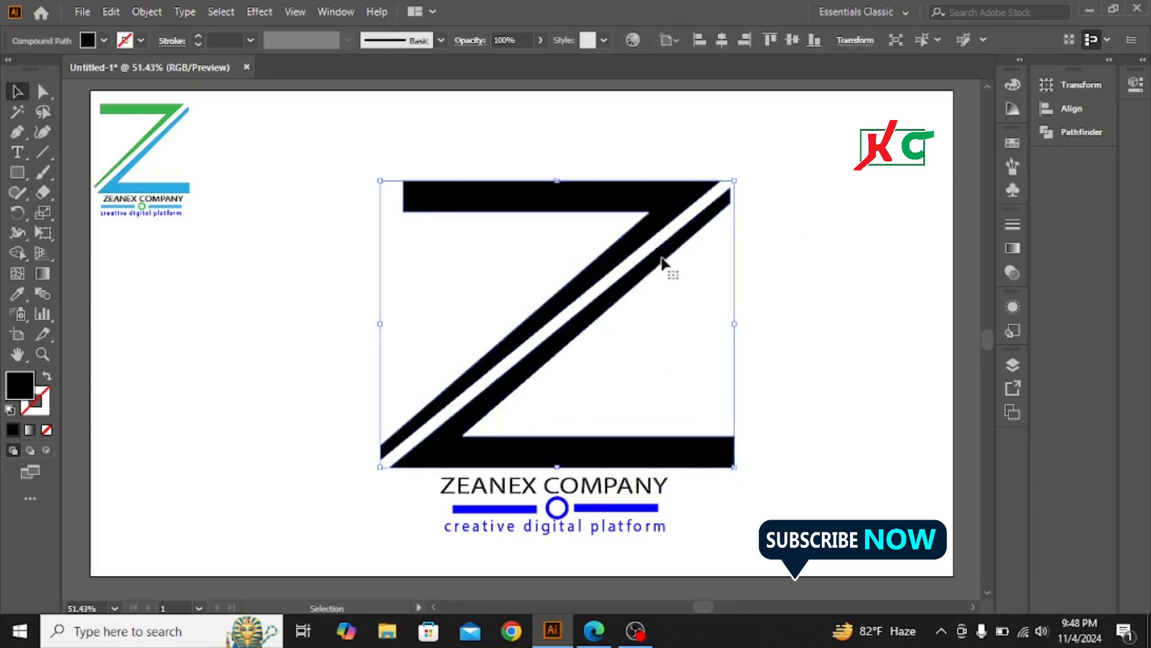
pyautogui.click(310, 264)
pyautogui.click(465, 202)
pyautogui.rightClick(466, 198)
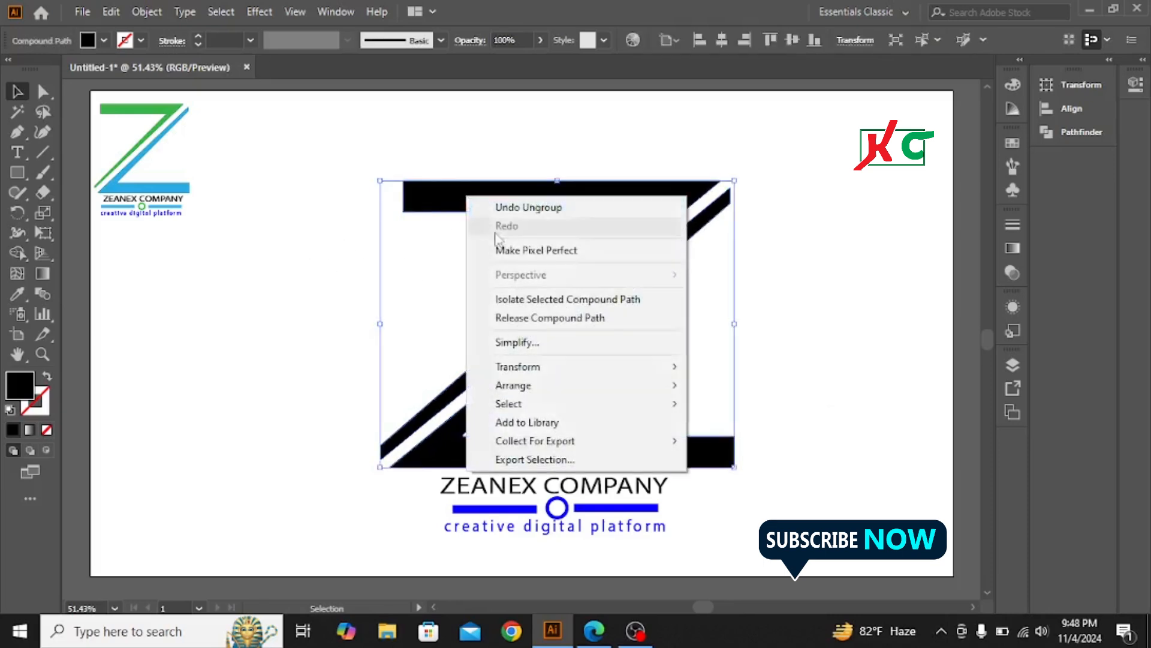
pyautogui.click(872, 290)
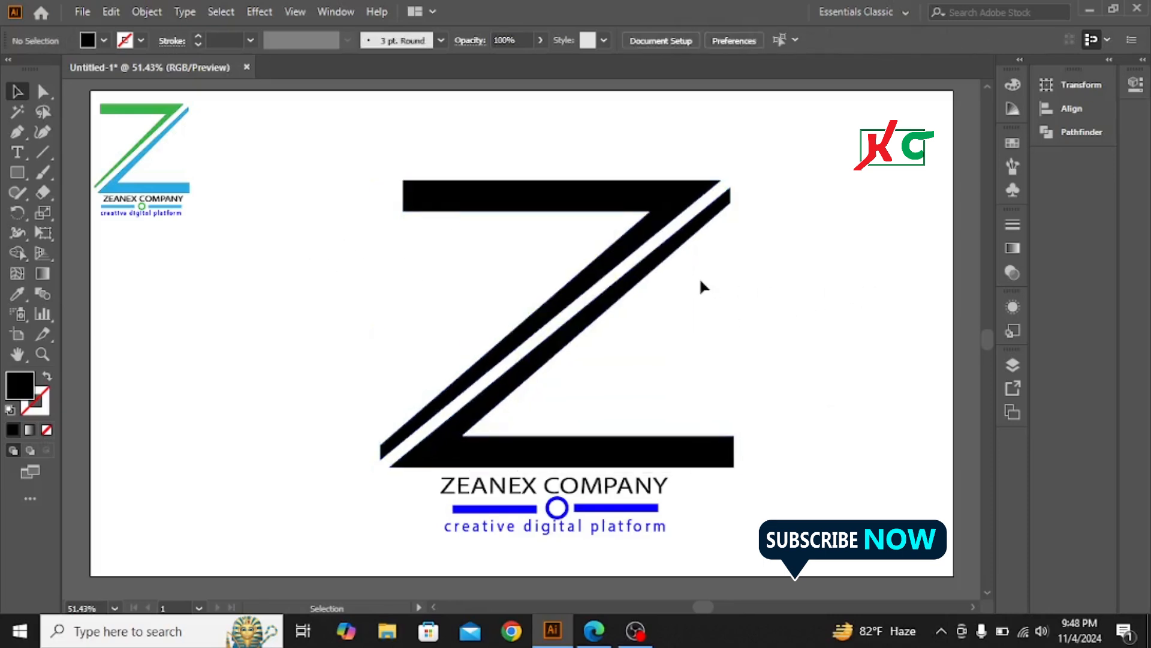
pyautogui.click(659, 262)
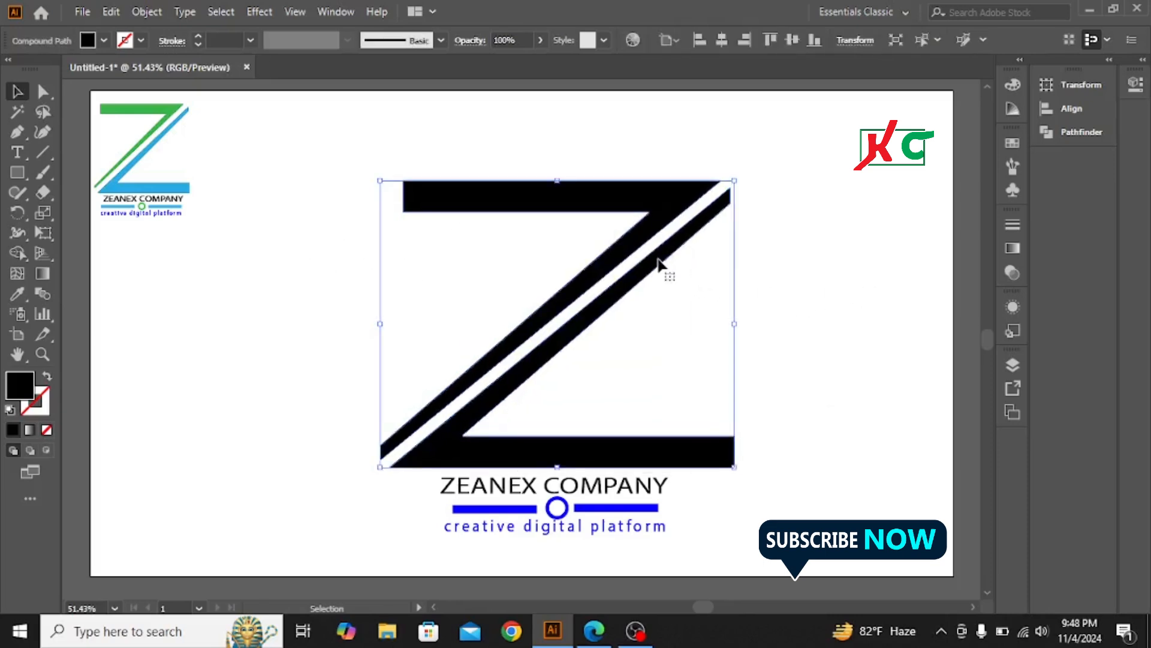
pyautogui.click(17, 294)
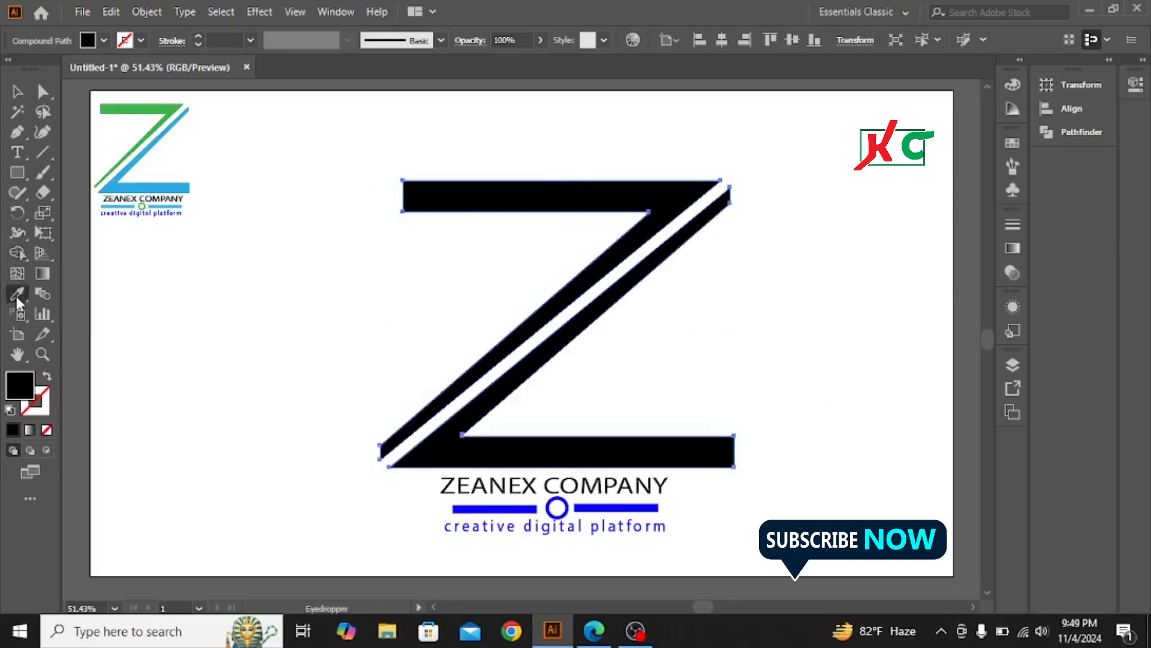
# Fill the big Z with the small logo's light blue colour
pyautogui.click(125, 189)
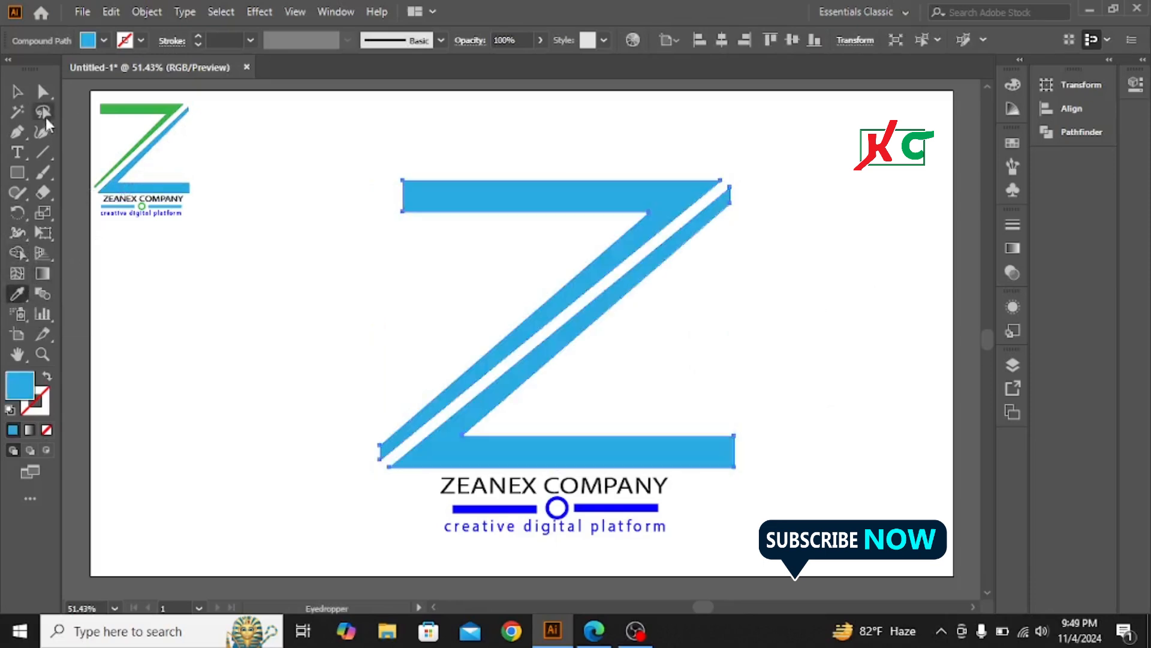
pyautogui.click(17, 91)
pyautogui.click(231, 347)
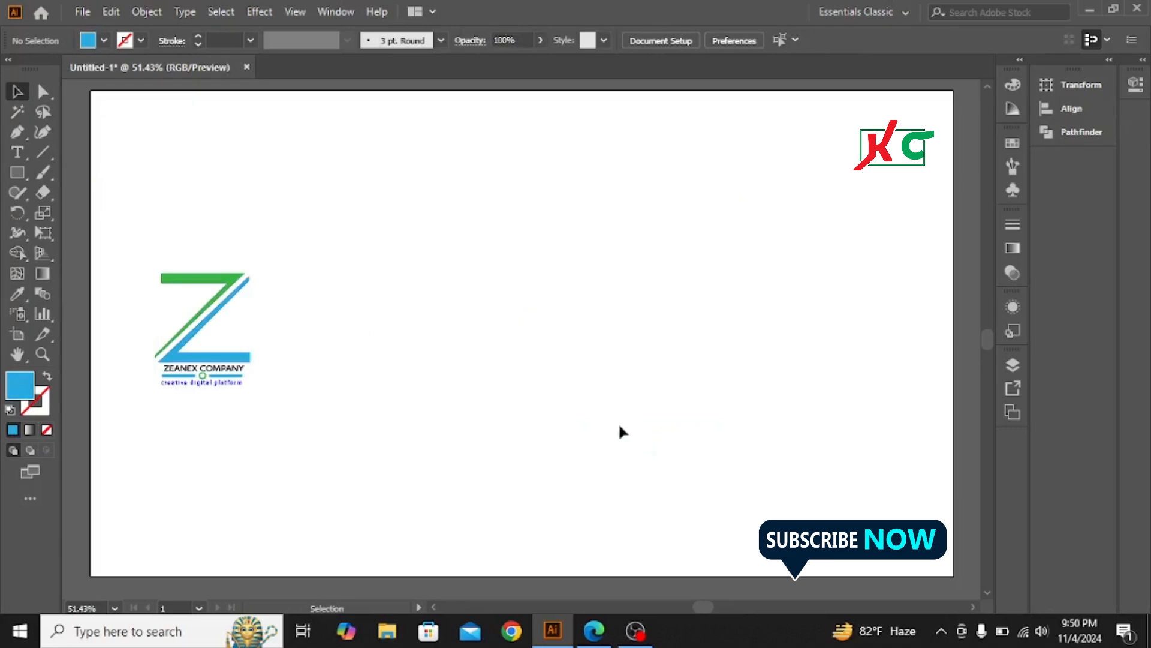
# Move the small green-and-blue logo to the artboard centre and scale it up
pyautogui.moveTo(133, 235); pyautogui.dragTo(303, 467)
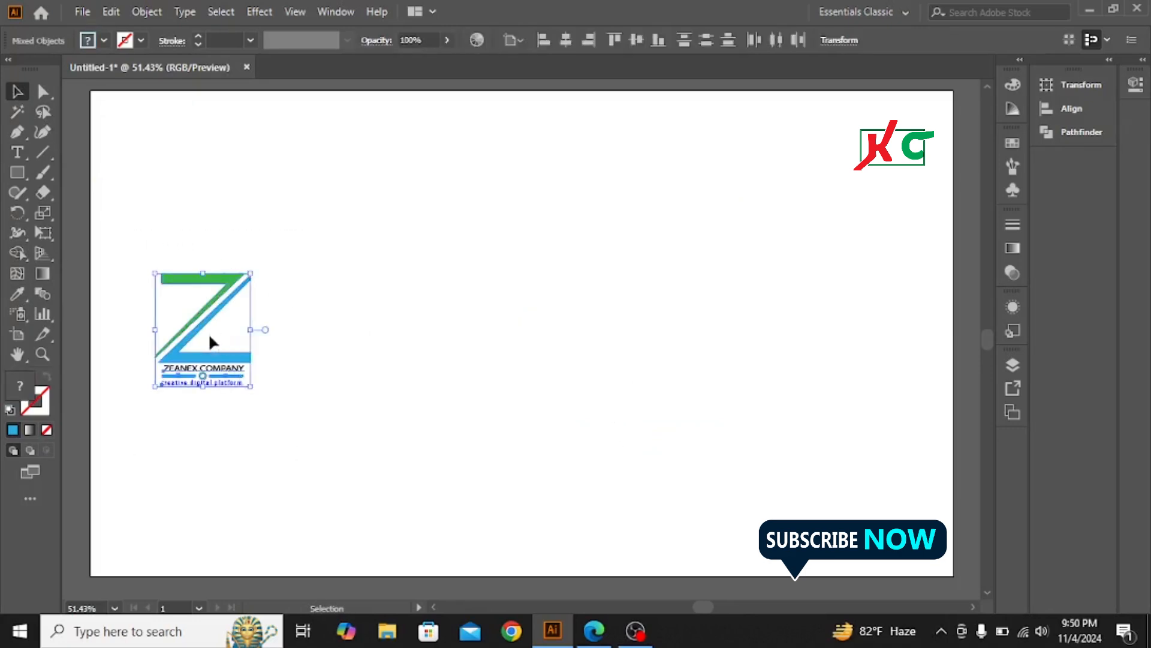
pyautogui.moveTo(200, 326); pyautogui.dragTo(547, 311)
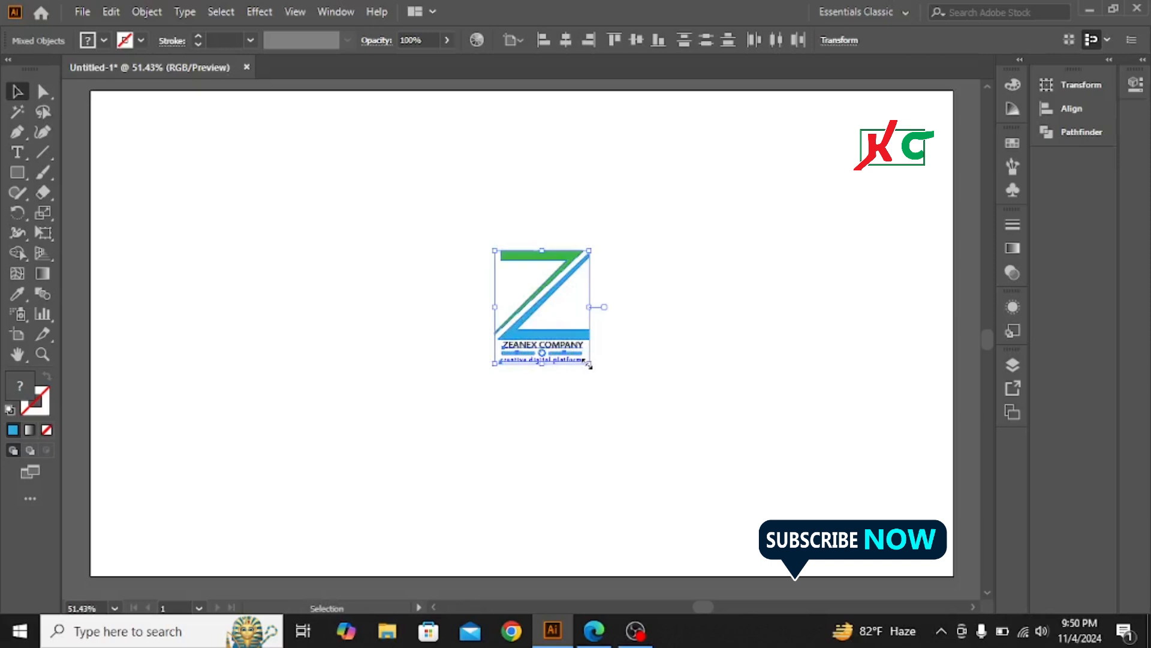
pyautogui.moveTo(589, 365); pyautogui.dragTo(753, 476)
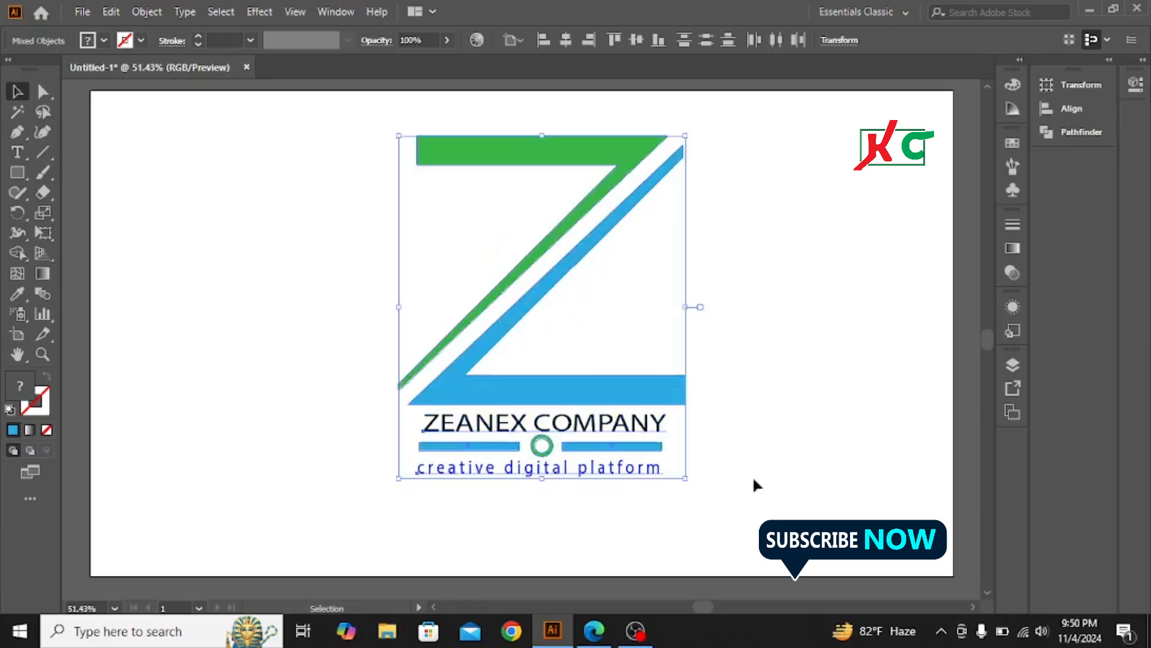
pyautogui.scroll(1, 791, 312)
pyautogui.click(843, 277)
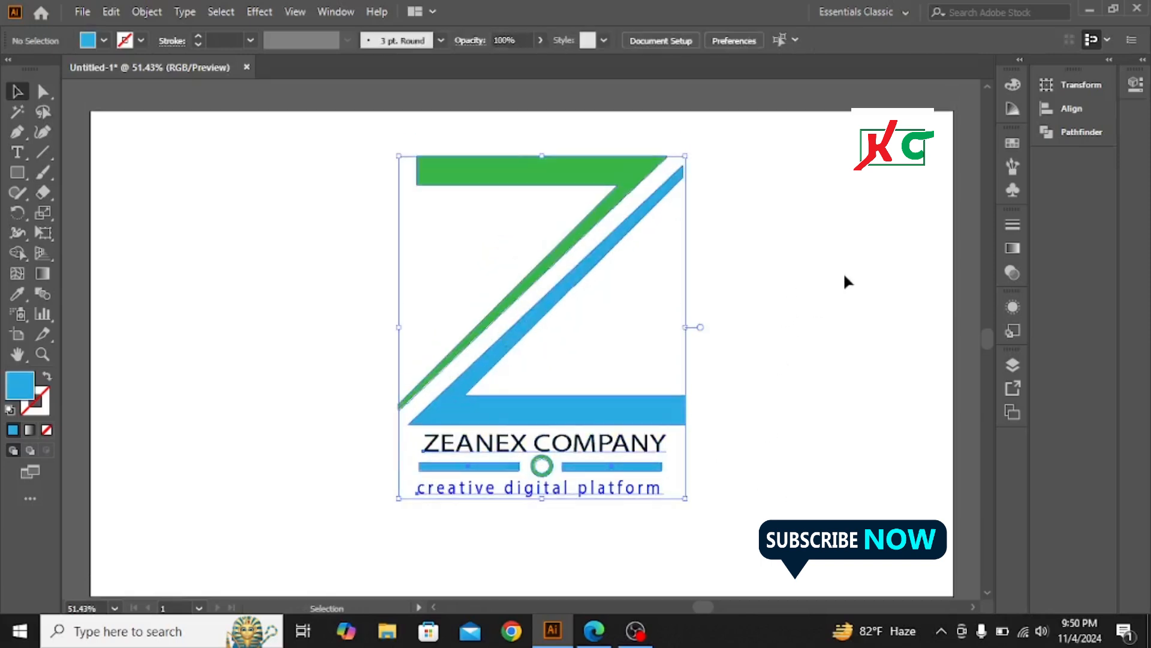